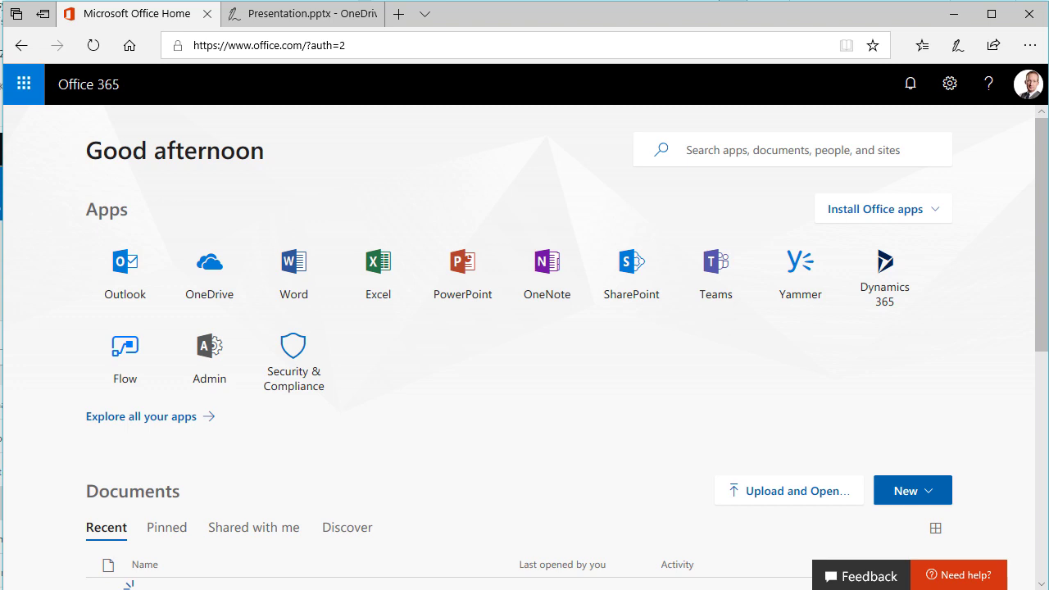
Step: Review the Modern Intranet exercise in Presentation.pptx, and open the SharePoint home page with its welcome tour dismissed
click(305, 16)
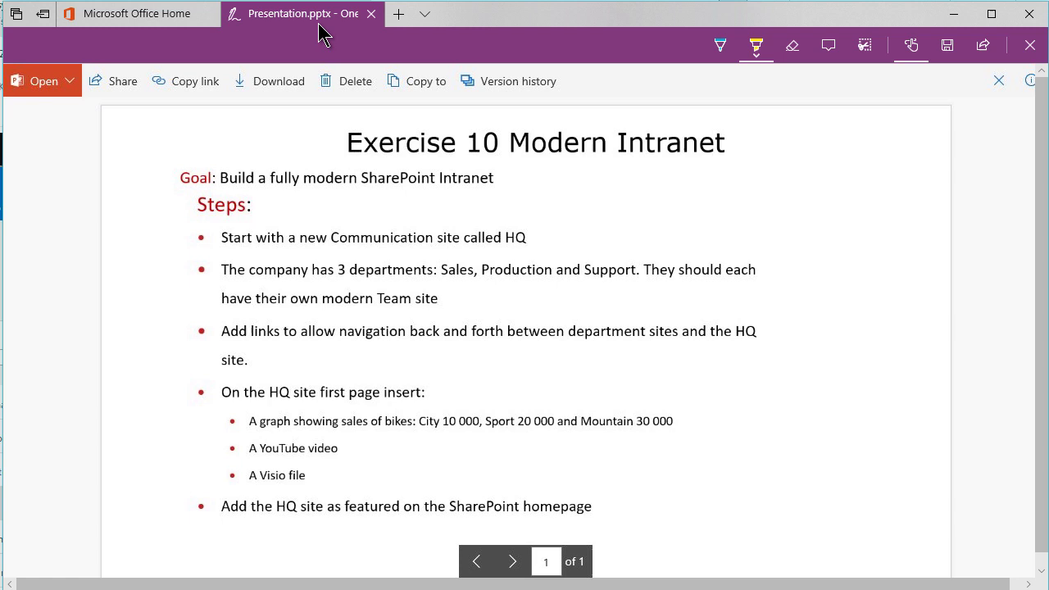
click(152, 18)
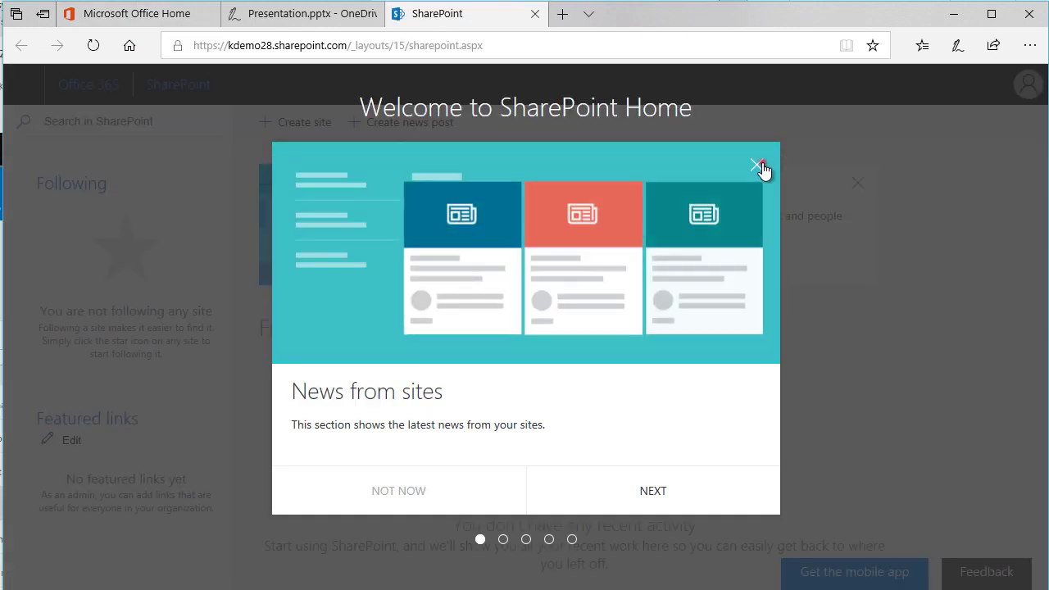
click(759, 166)
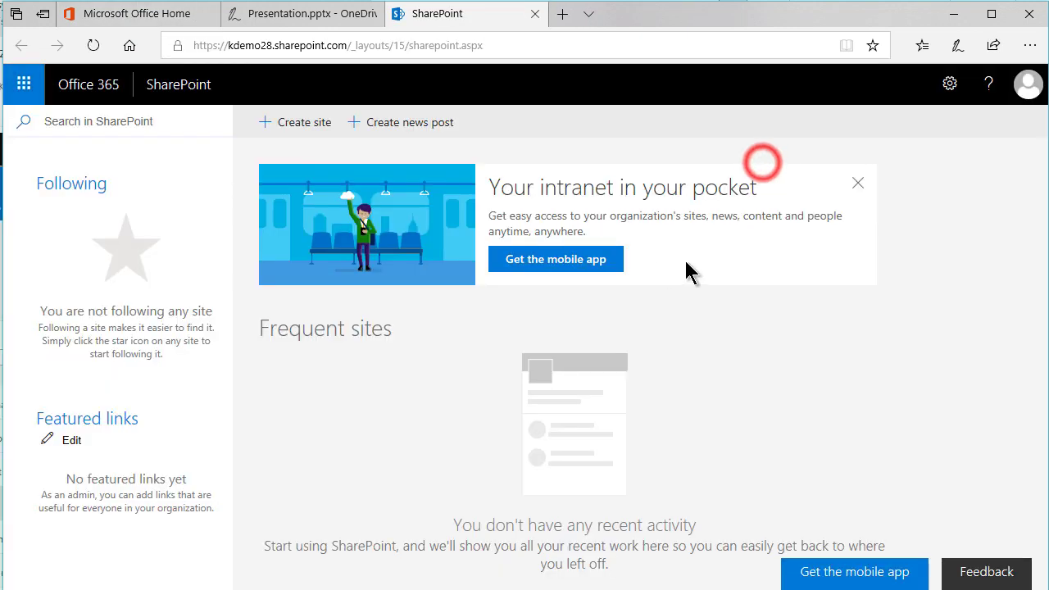
Step: Create a communication site named HQ with the Topic design
click(302, 123)
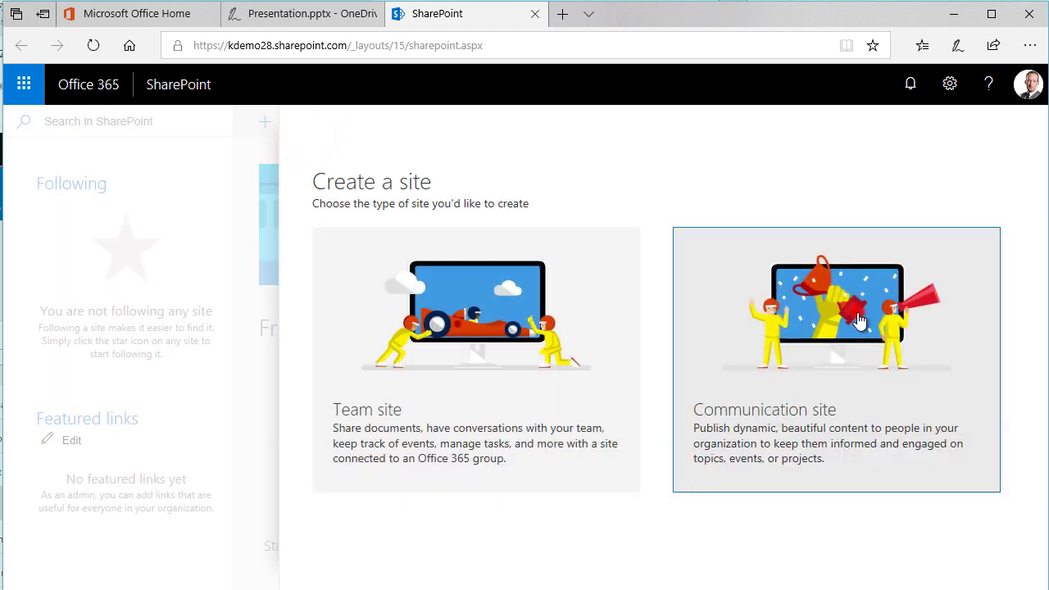
click(863, 318)
text(HQ)
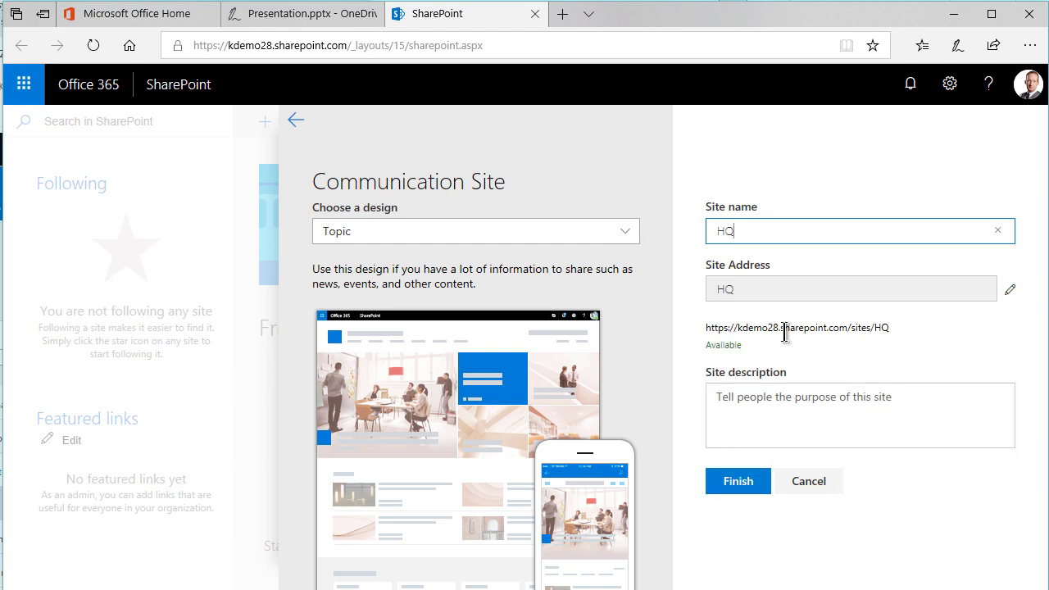
click(746, 482)
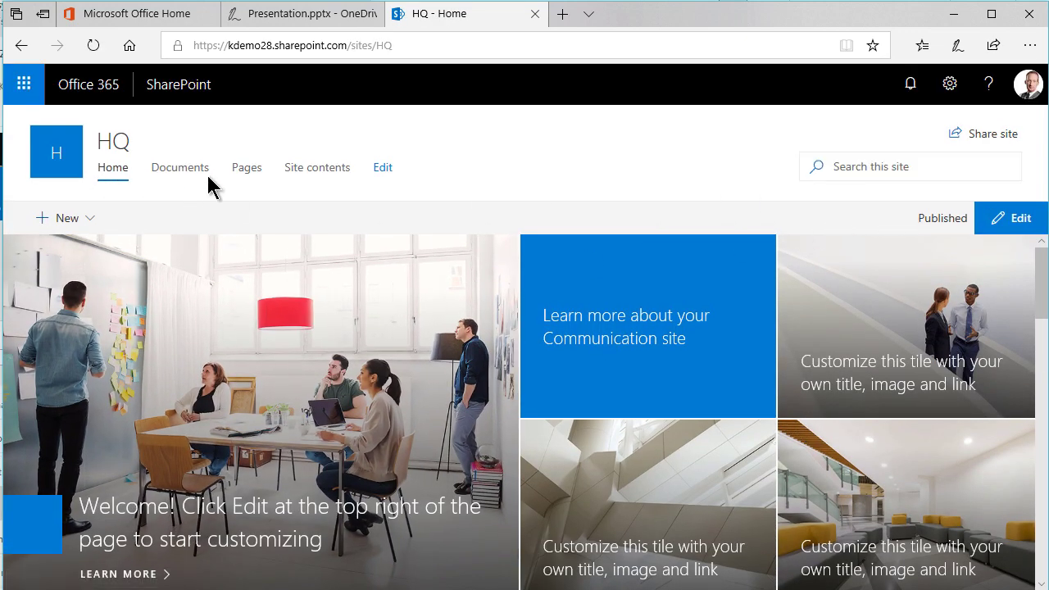
Step: Highlight the exercise step about the new HQ communication site in yellow in Presentation.pptx
click(278, 15)
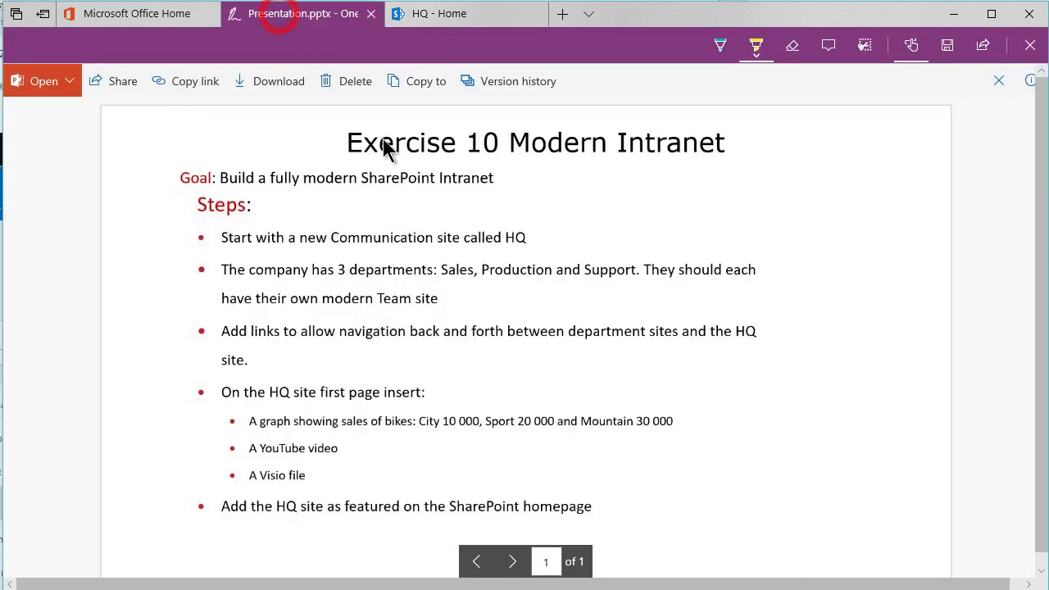
click(757, 47)
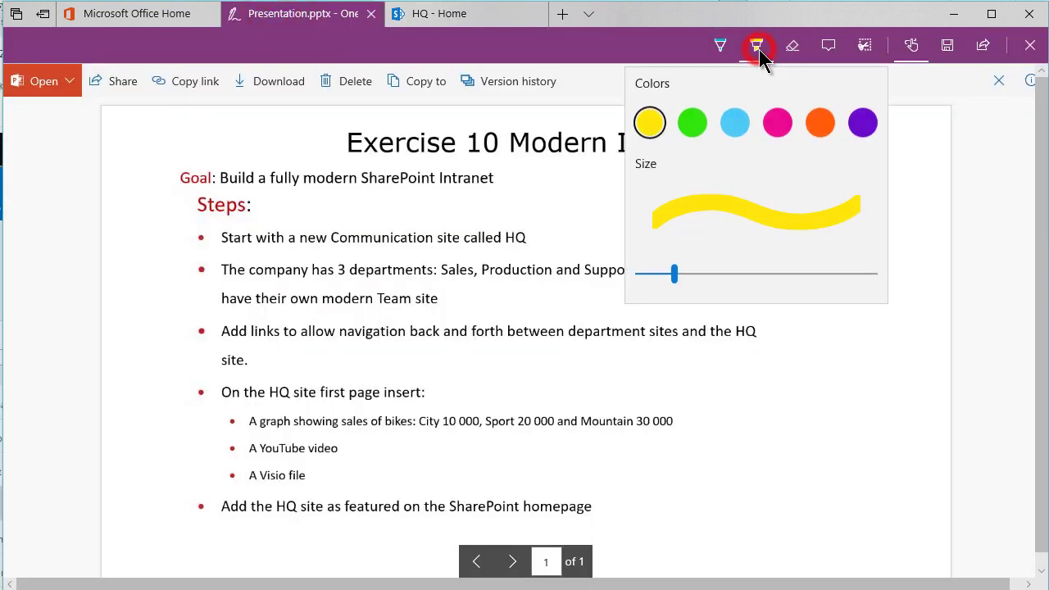
click(649, 121)
drag(222, 237, 534, 249)
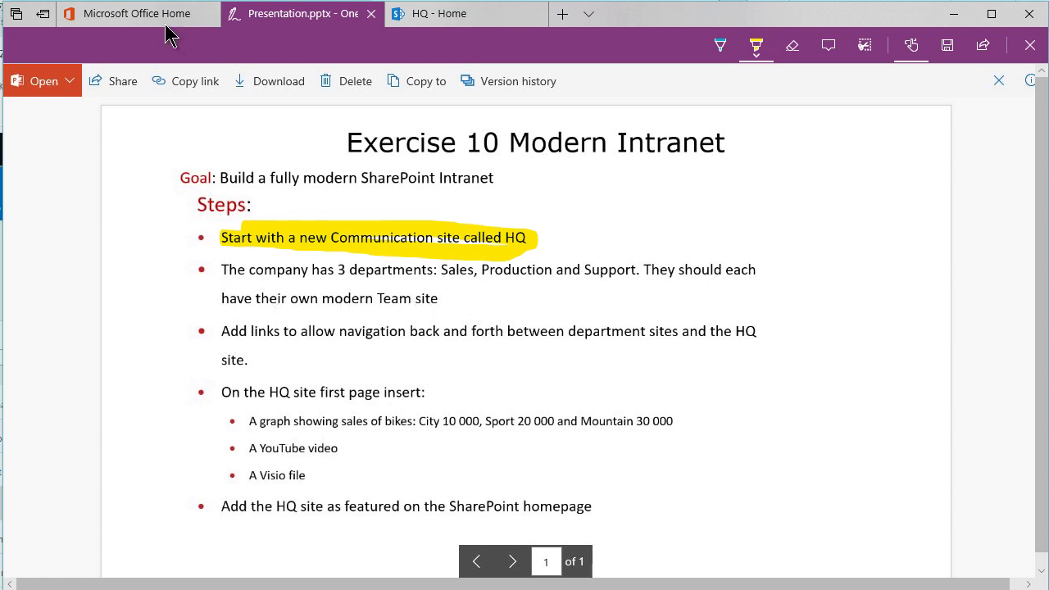
Step: Create a team site named Sales from the SharePoint home page, with public privacy and no additional members
click(426, 18)
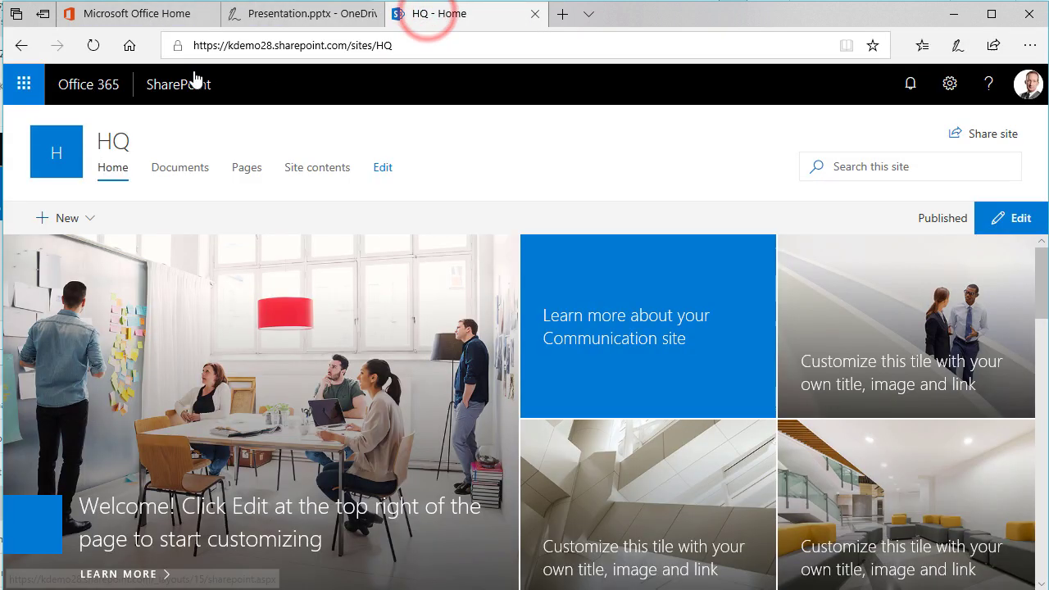
click(167, 87)
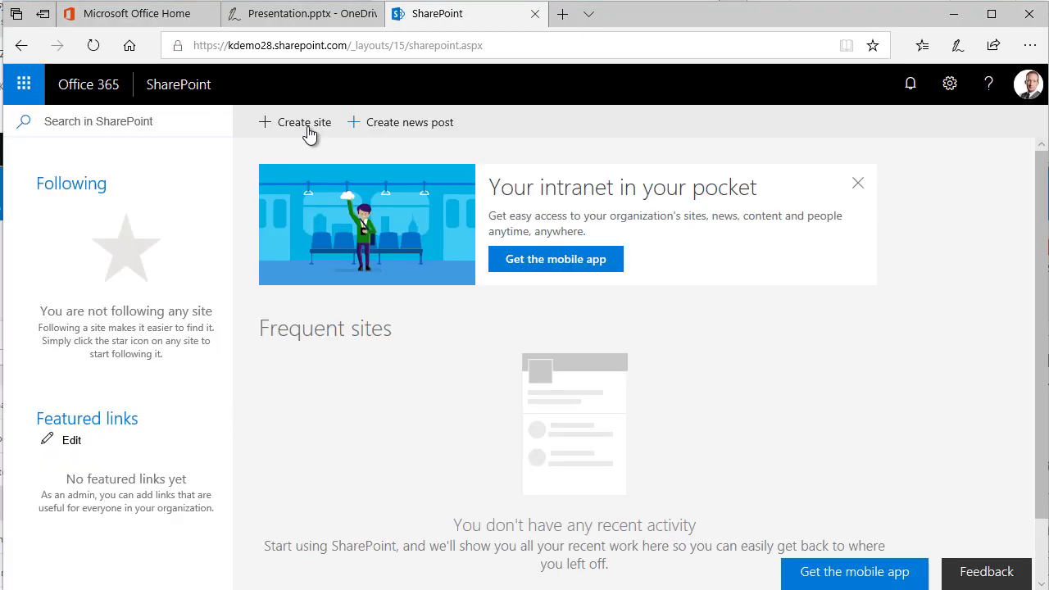
click(309, 128)
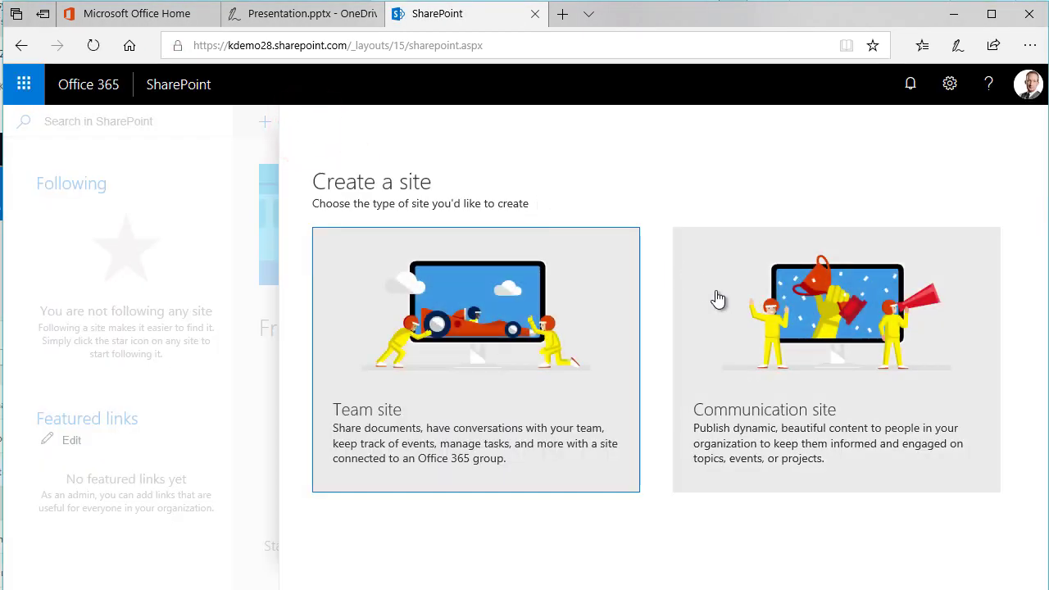
click(511, 332)
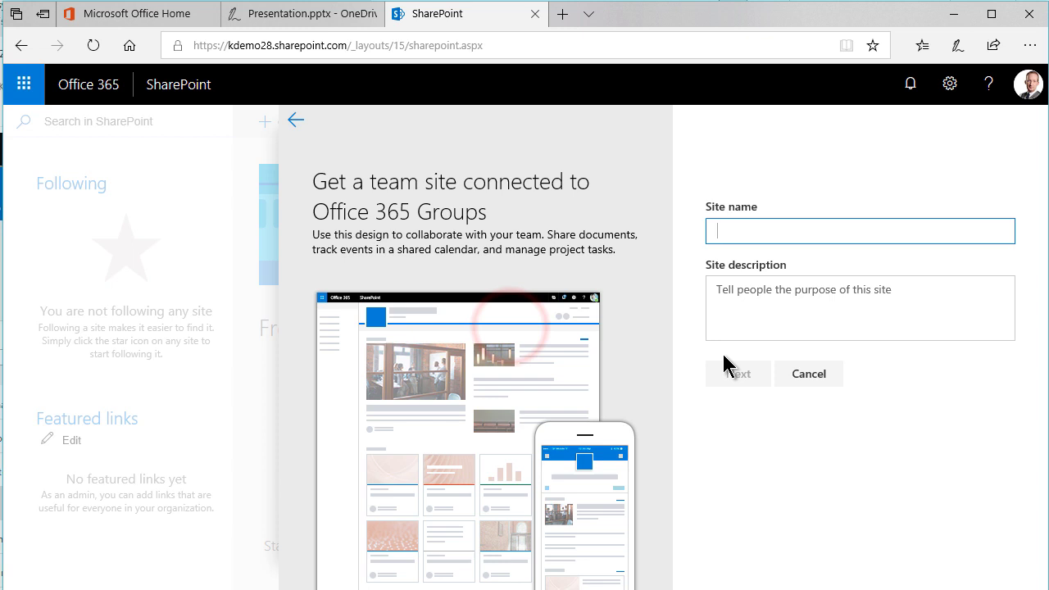
text(Sales)
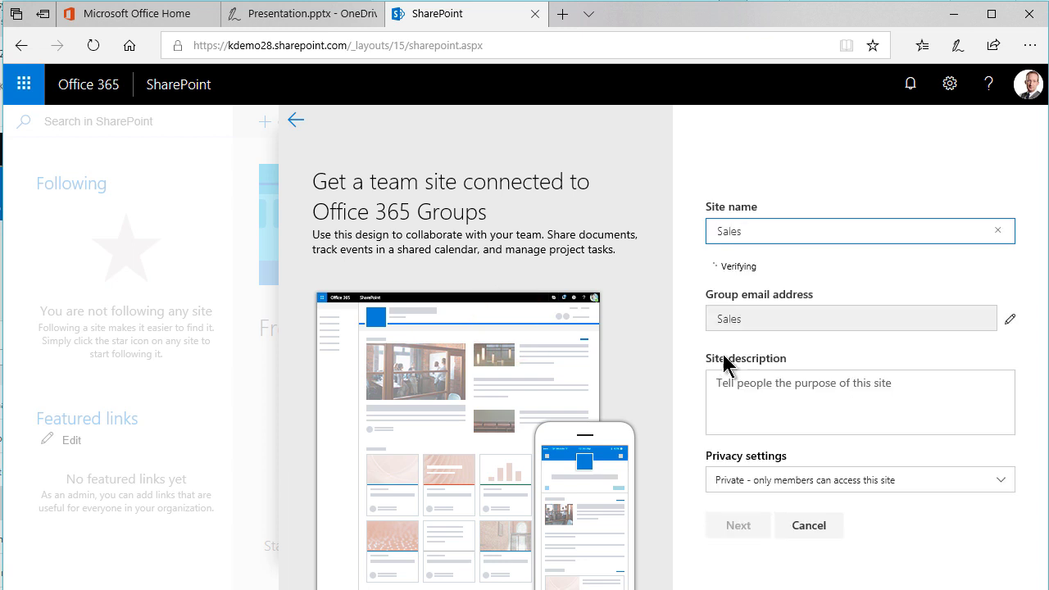
click(827, 534)
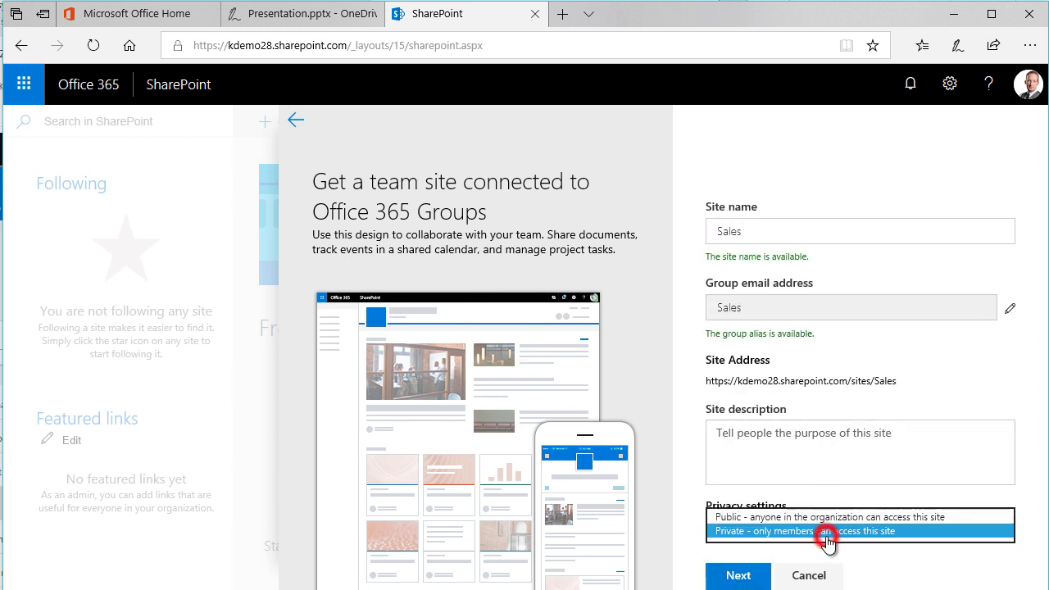
click(807, 517)
click(734, 576)
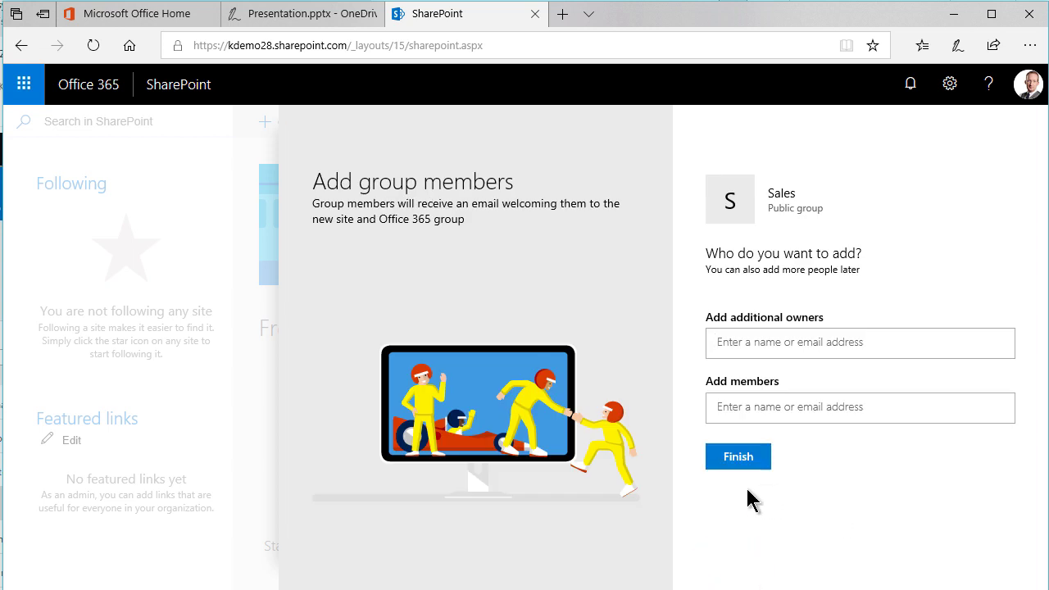
click(740, 460)
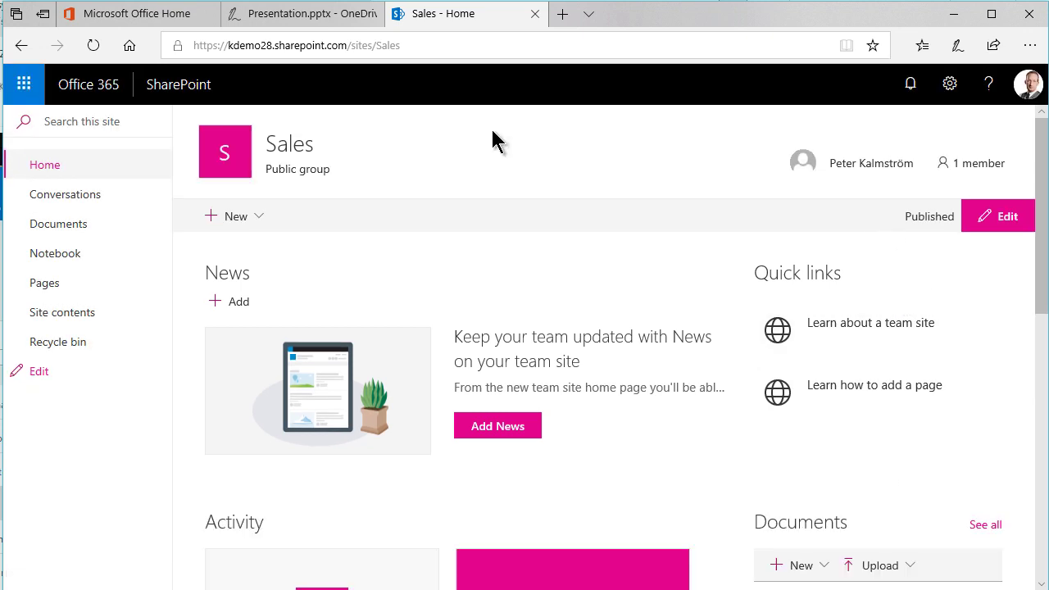
Step: Check the department names in the exercise and create a public team site named Production
click(304, 23)
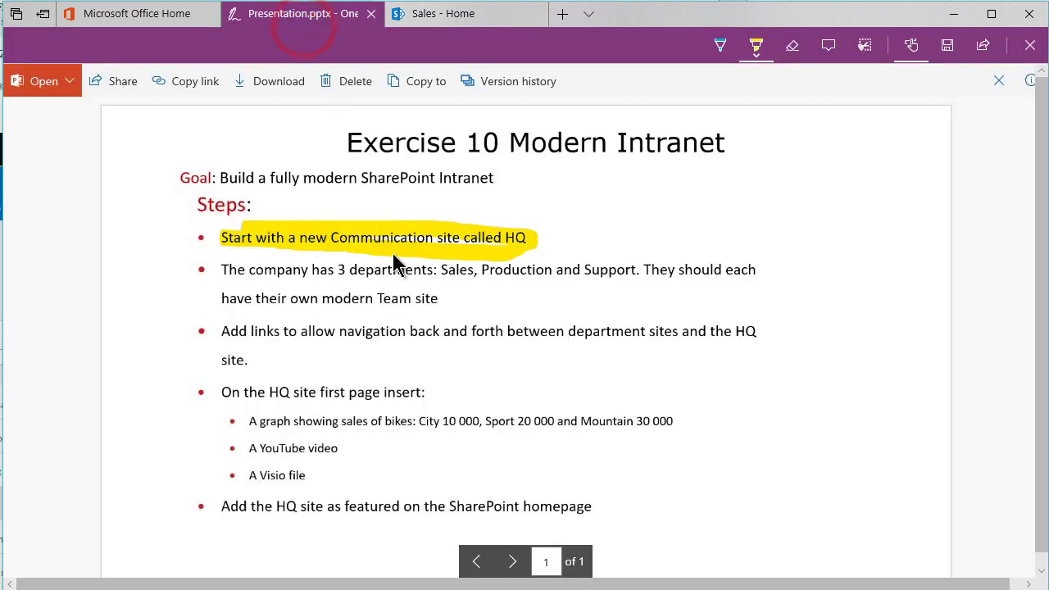
click(414, 14)
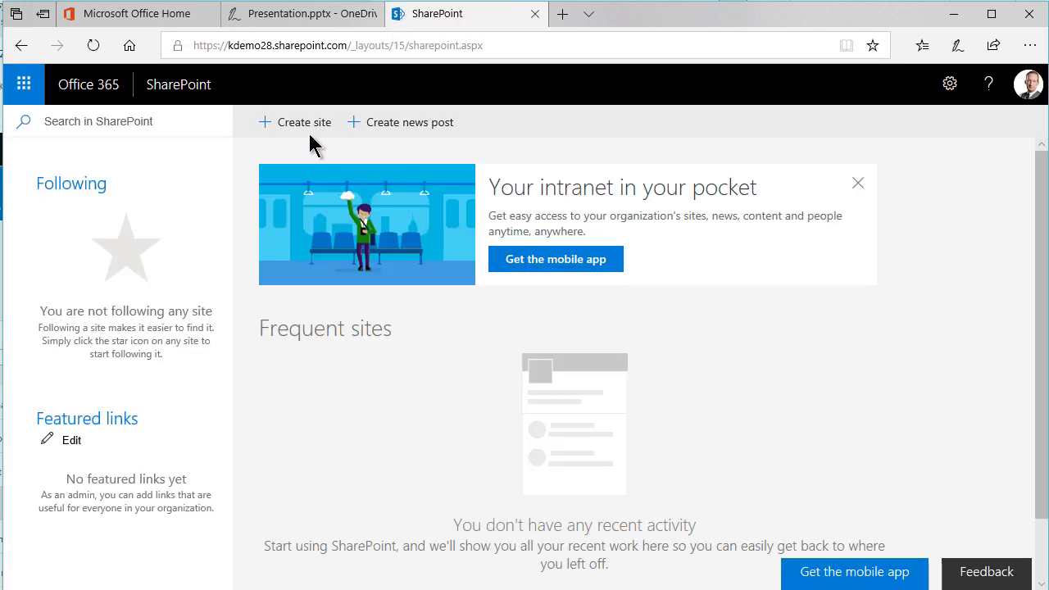
click(302, 123)
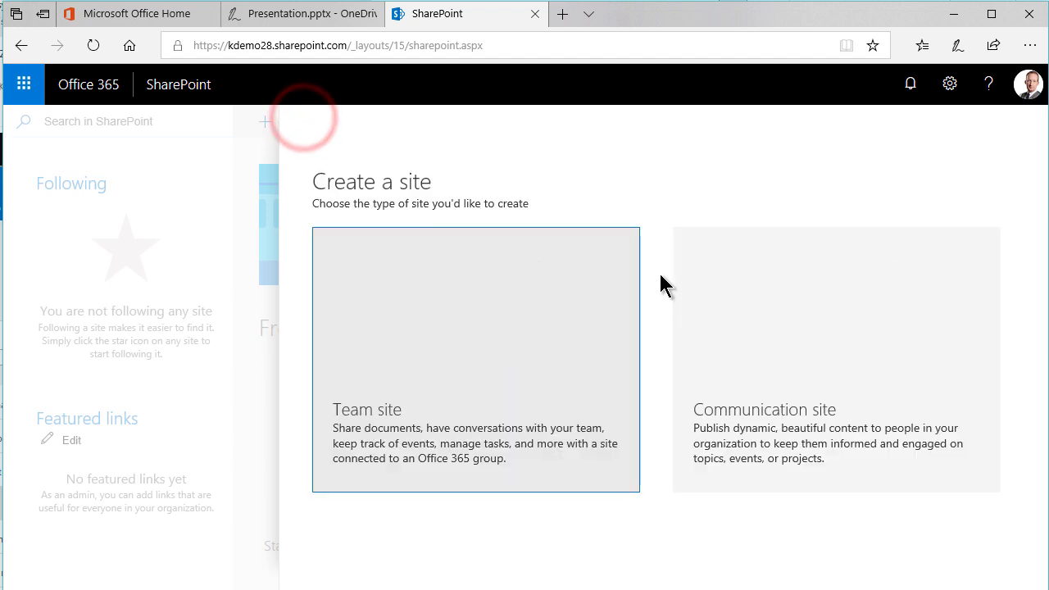
click(563, 329)
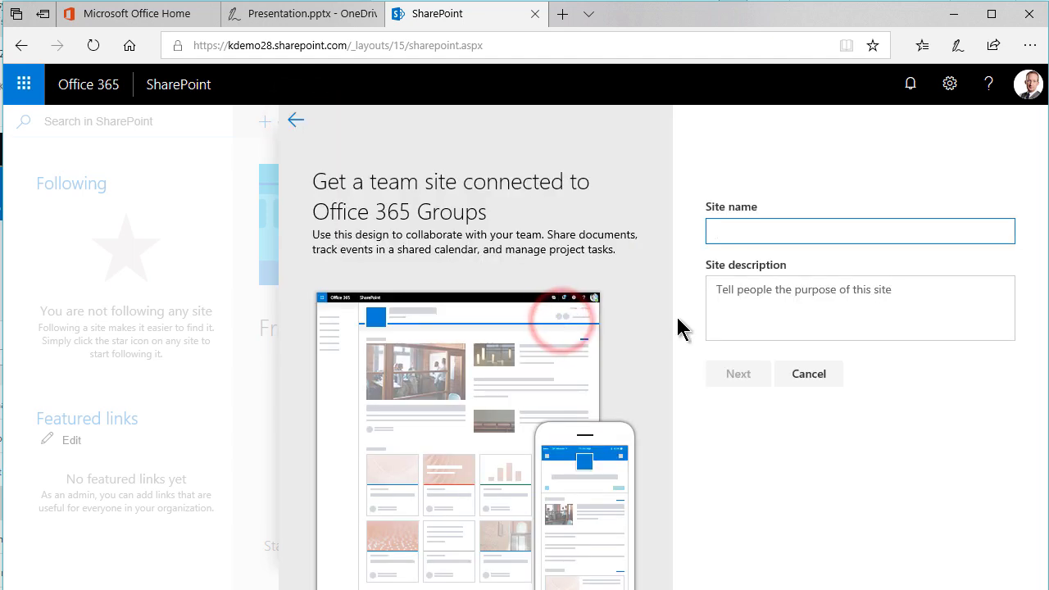
text(Product)
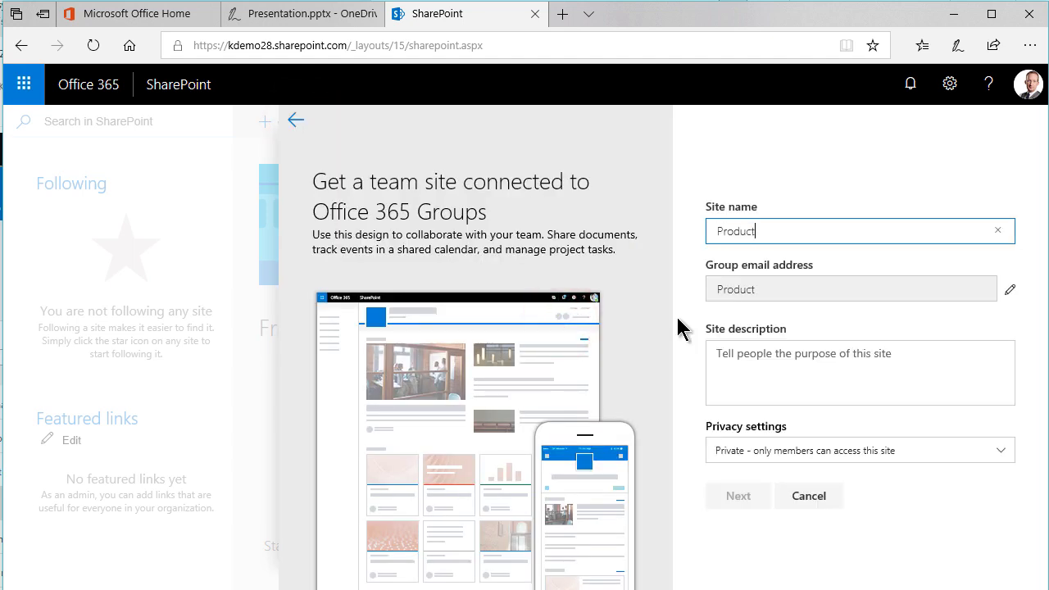
text(ion)
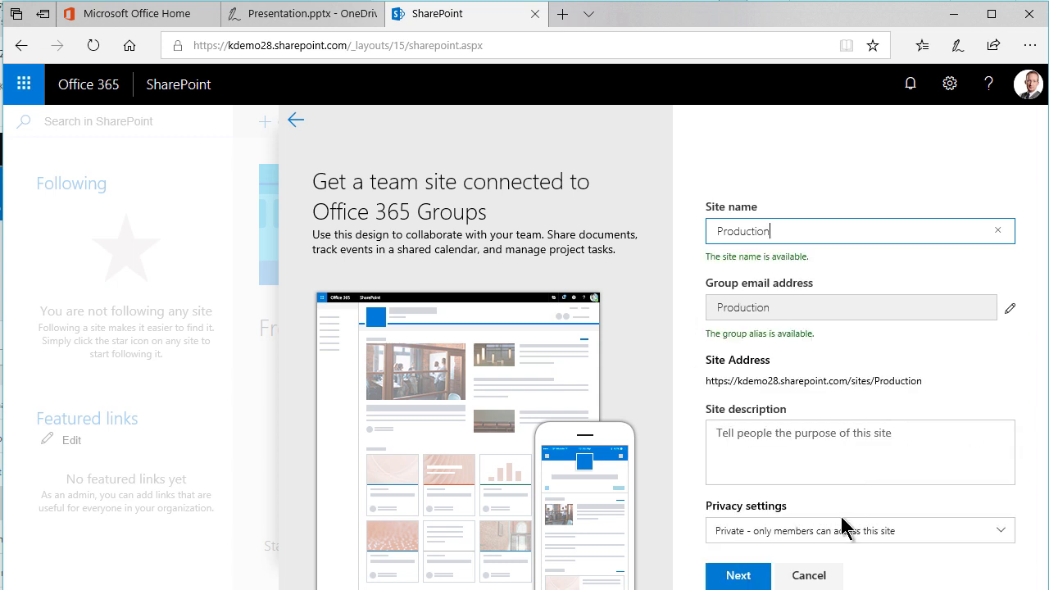
click(777, 532)
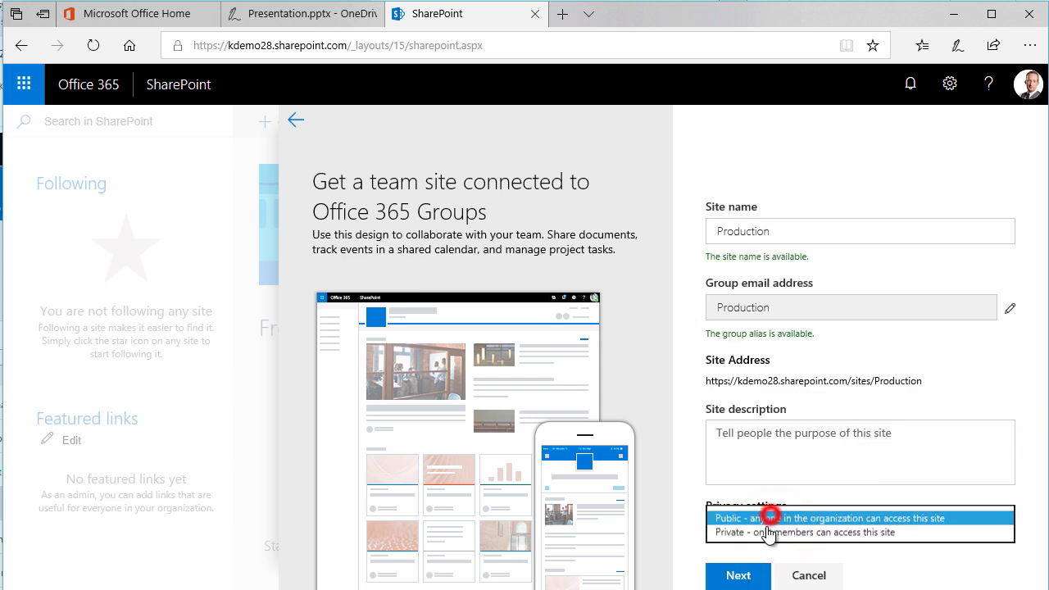
click(762, 564)
click(742, 576)
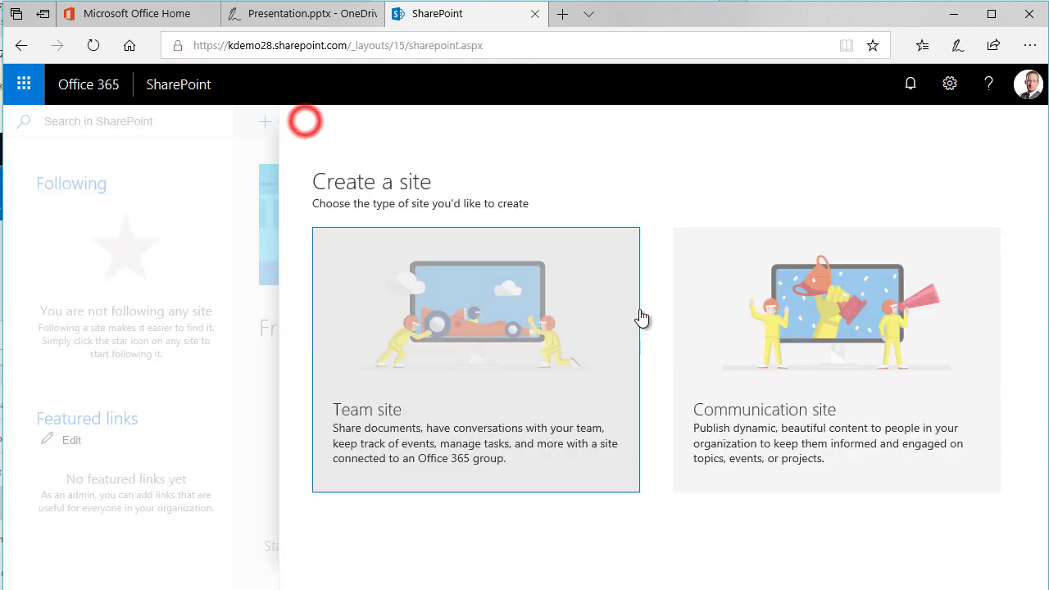
Step: Create a team site named Support with public privacy and no additional owners or members
click(496, 310)
text(Su)
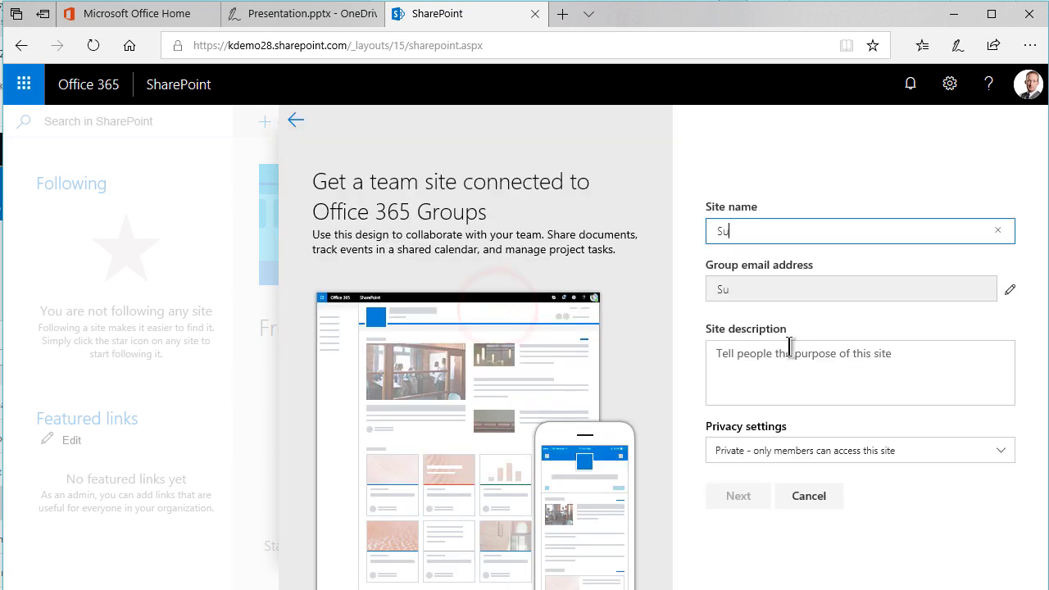
text(pport)
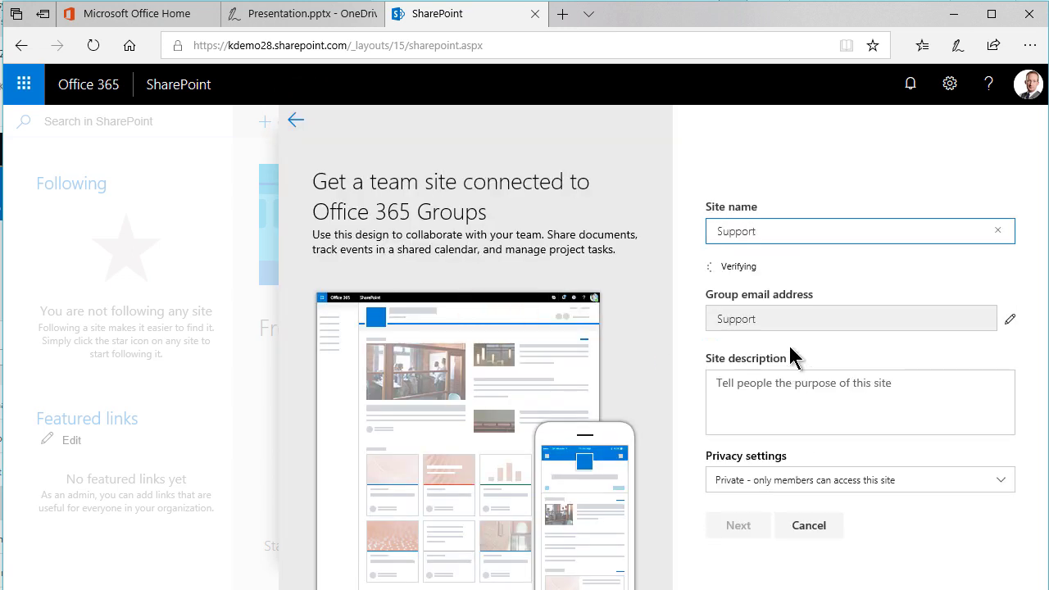
click(859, 531)
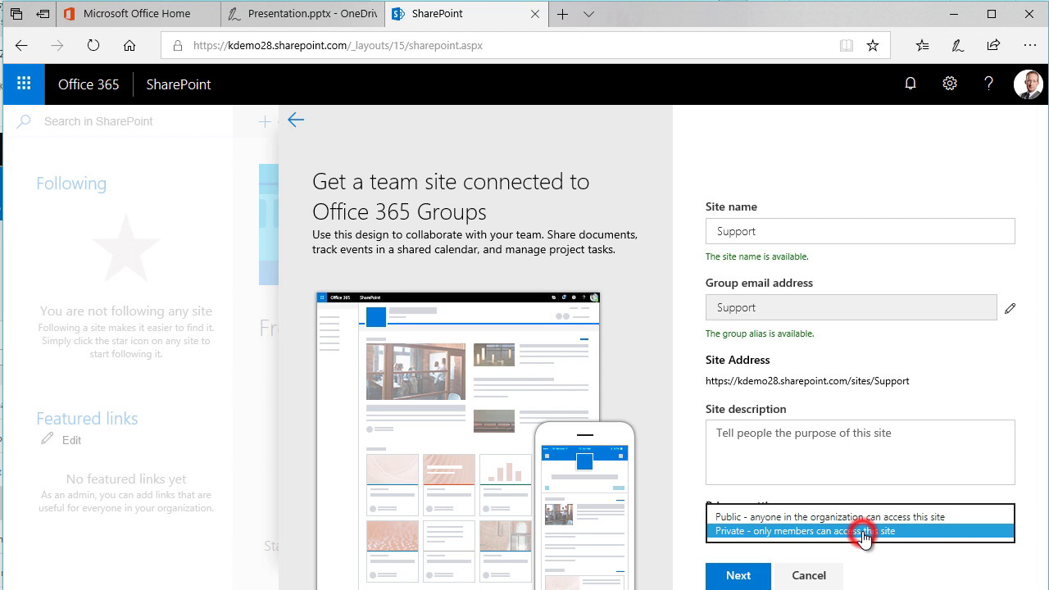
click(847, 517)
click(738, 574)
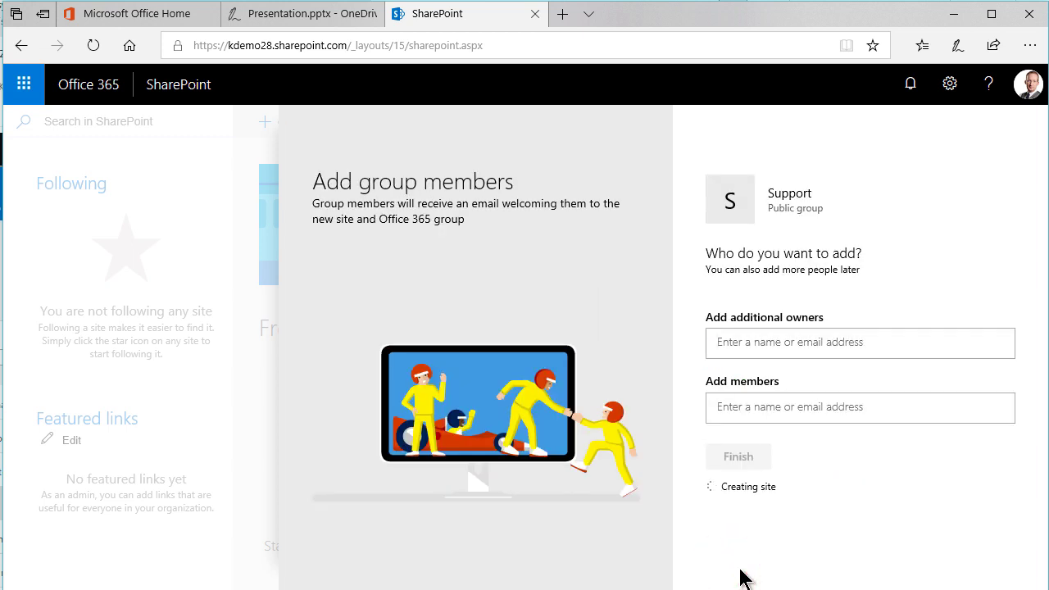
click(753, 457)
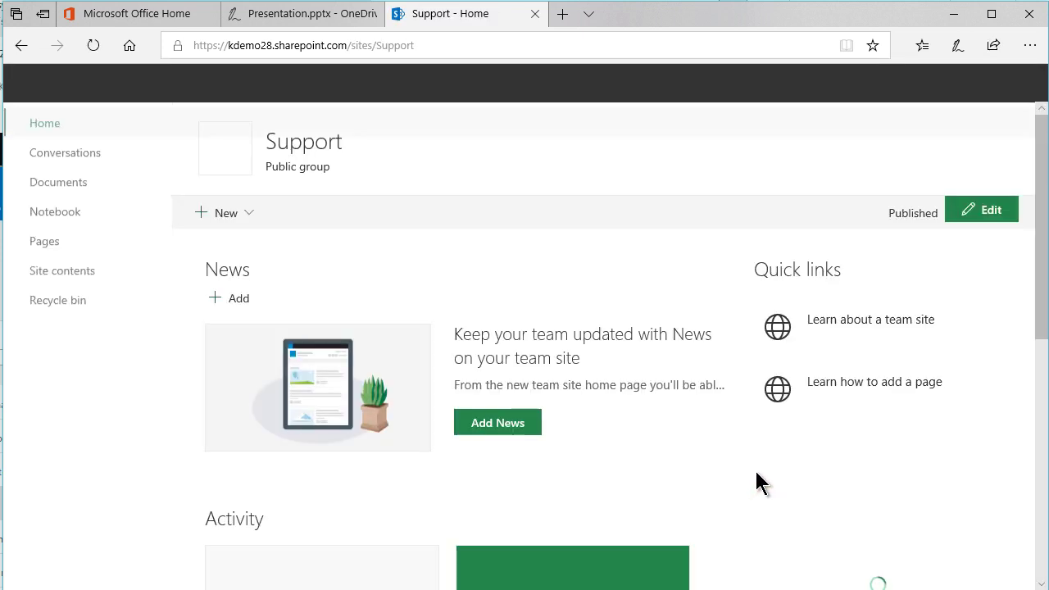
Step: Highlight the exercise step about the three department team sites in yellow in Presentation.pptx
click(312, 14)
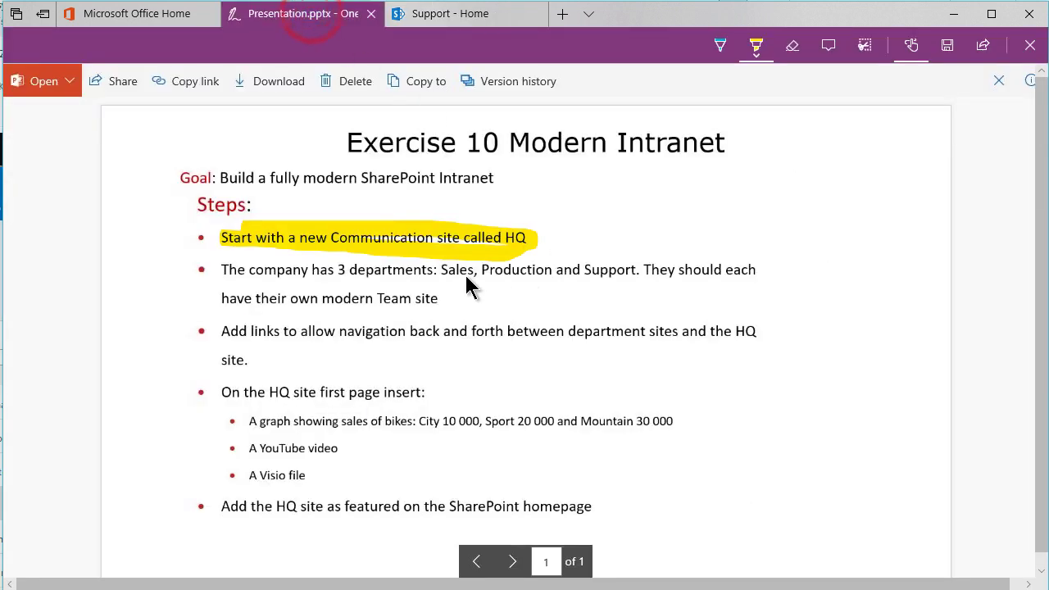
mouse_move(447, 294)
mouse_down()
mouse_move(227, 268)
mouse_move(223, 288)
mouse_up()
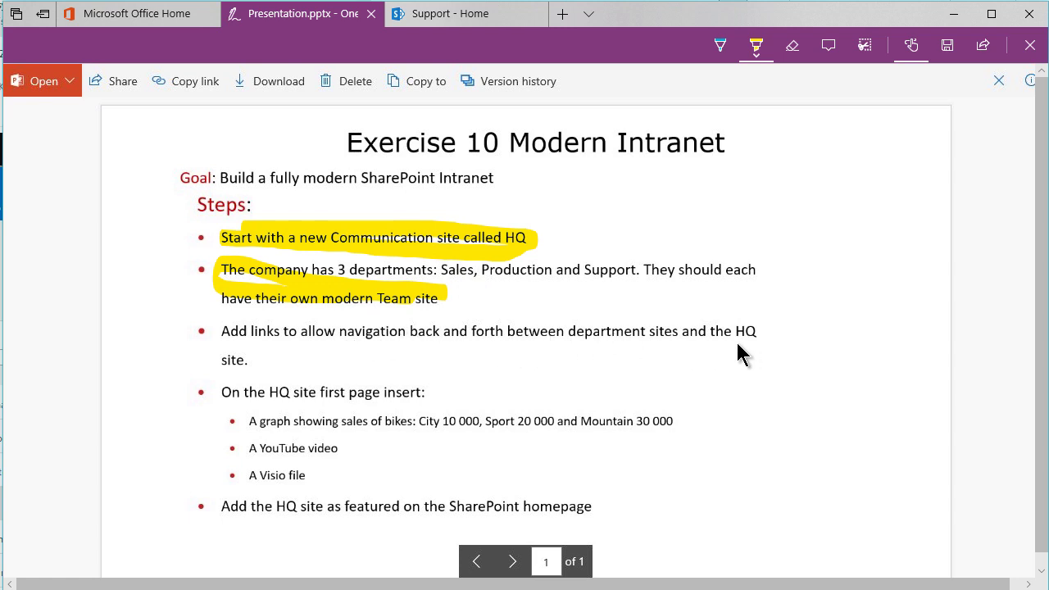
Step: Edit the Support site's home page and delete both default Quick links, Learn about a team site and Learn how to add a page
click(451, 14)
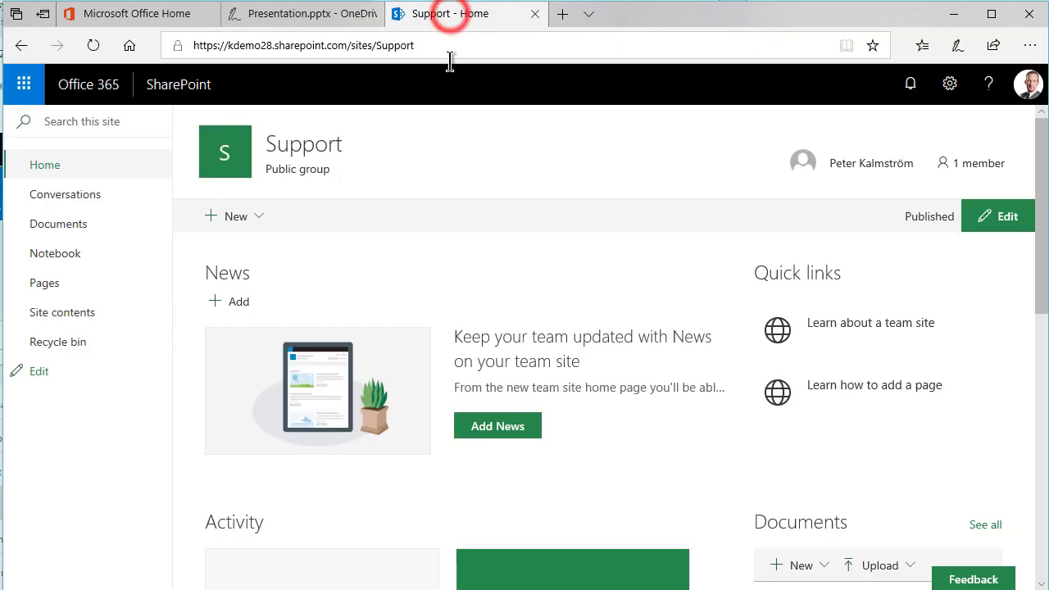
mouse_move(283, 143)
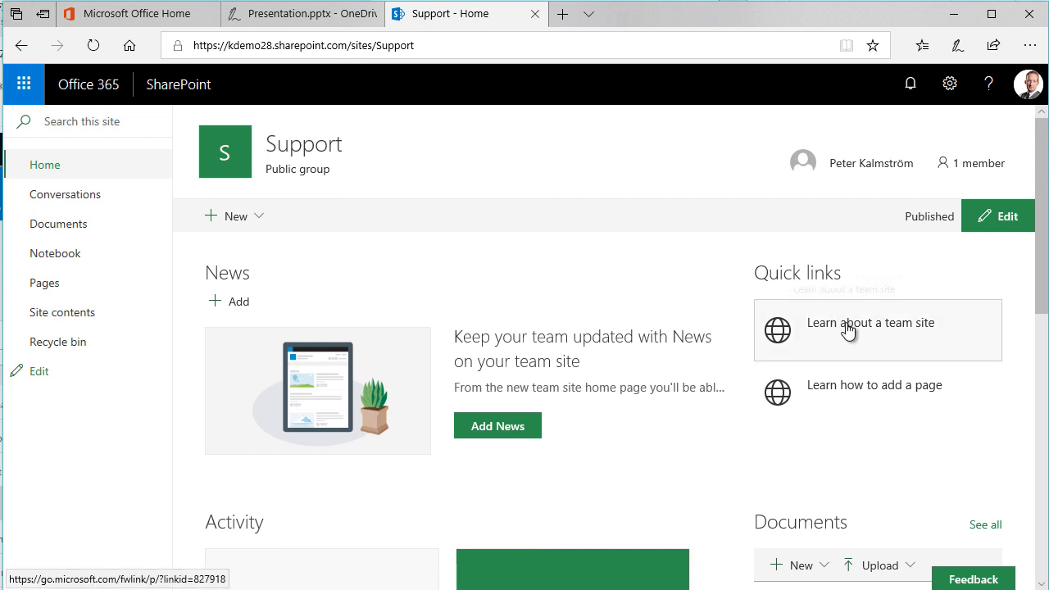
click(988, 216)
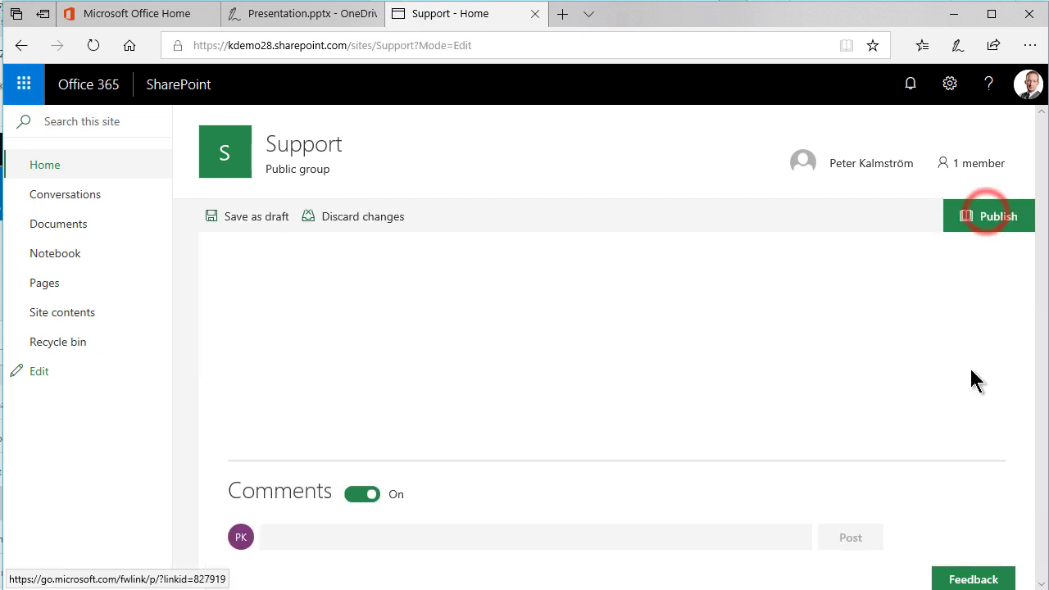
click(989, 343)
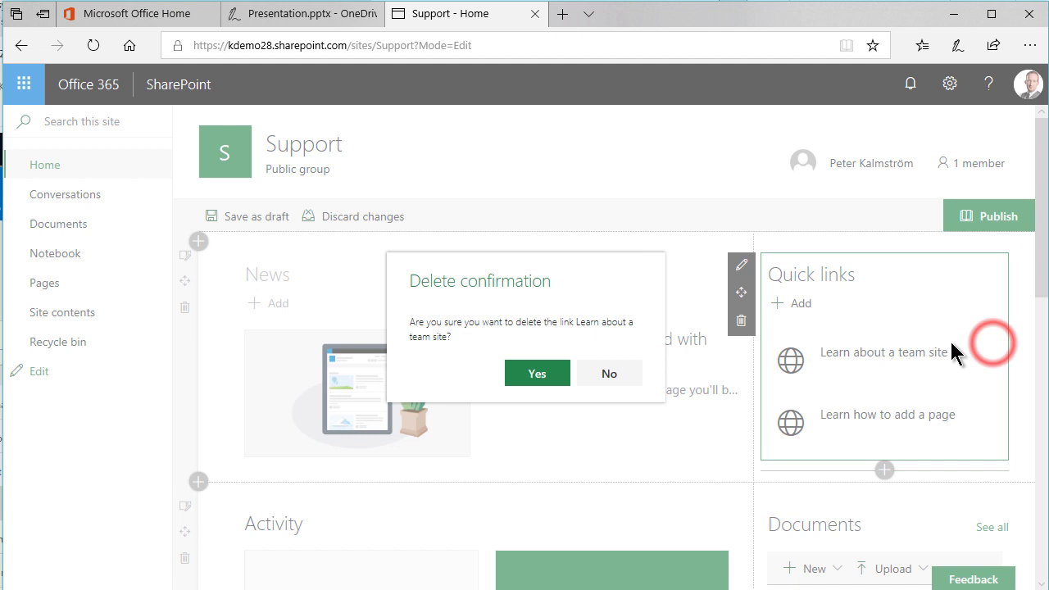
click(542, 378)
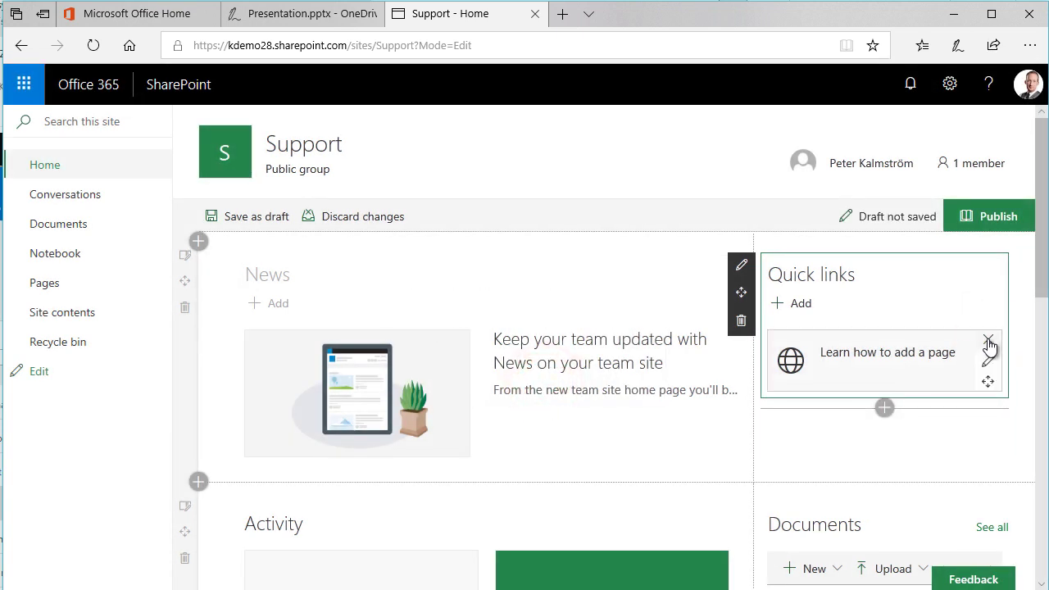
click(989, 343)
click(544, 370)
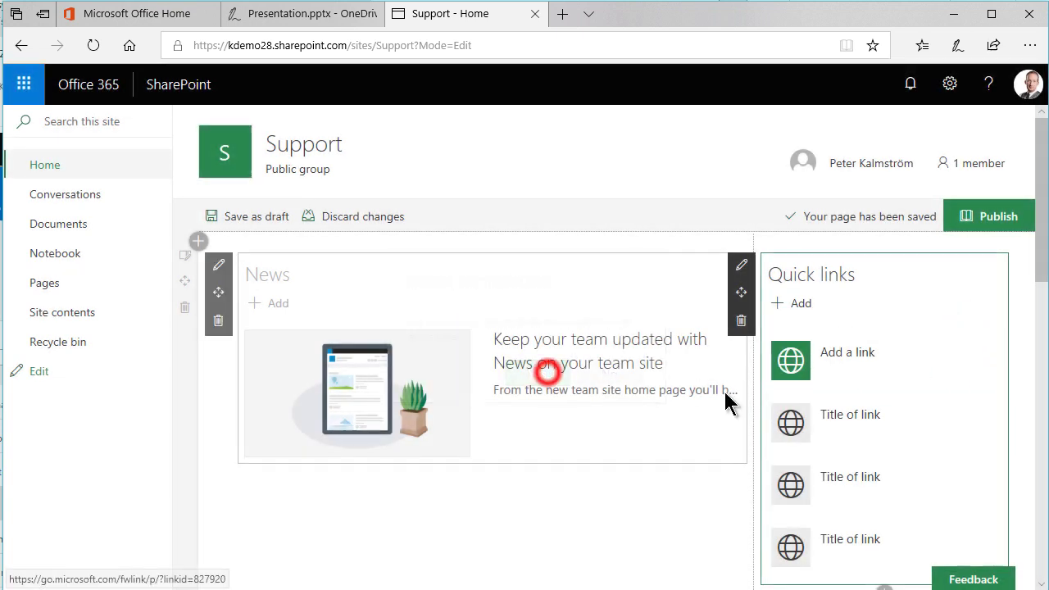
click(869, 357)
click(135, 332)
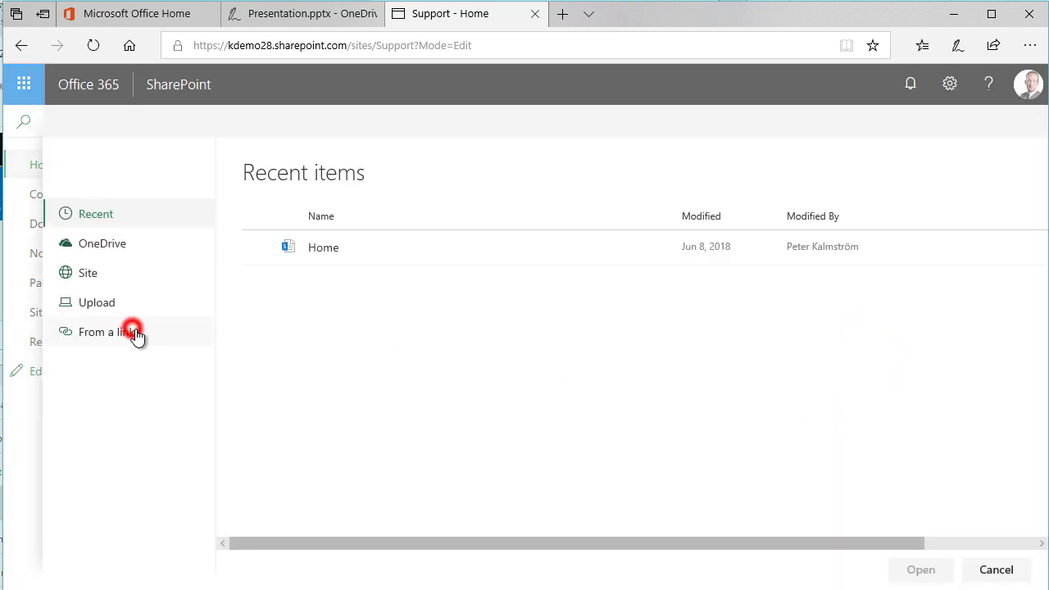
drag(377, 45, 89, 47)
key(ctrl+c)
click(357, 235)
key(ctrl+v)
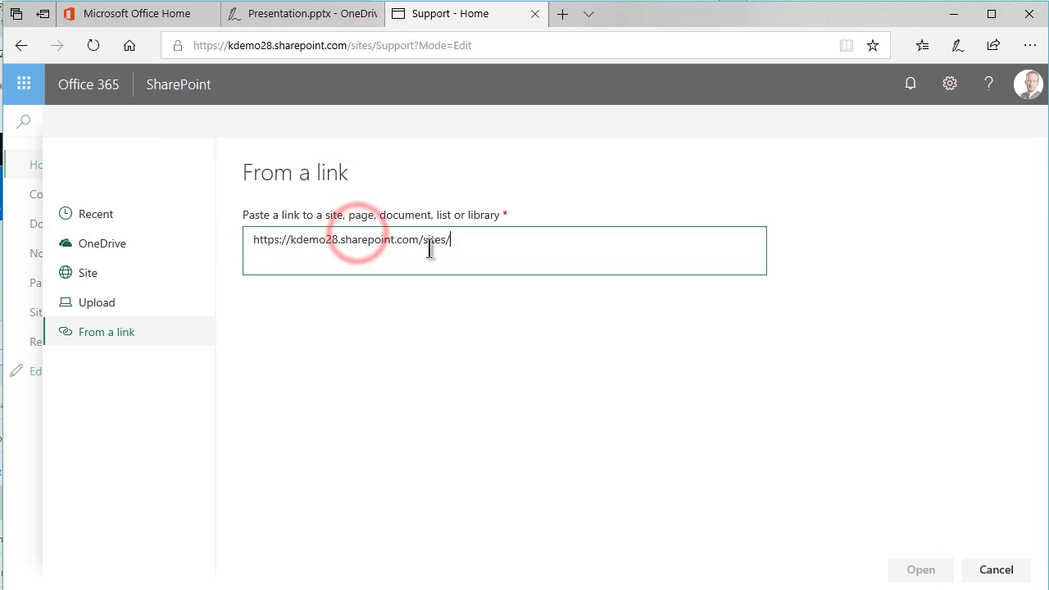
text(HQ)
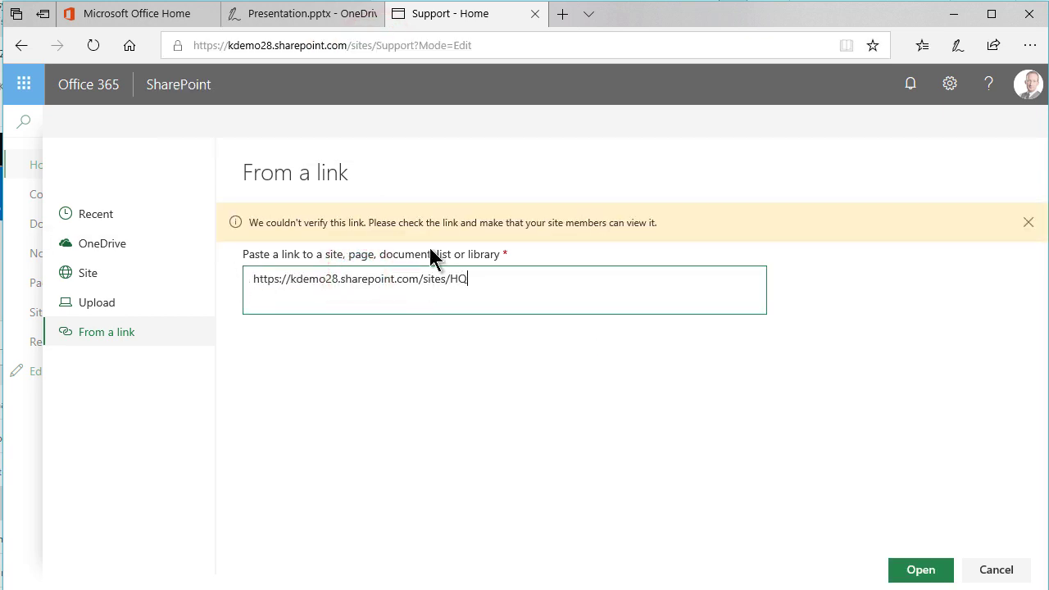
click(920, 569)
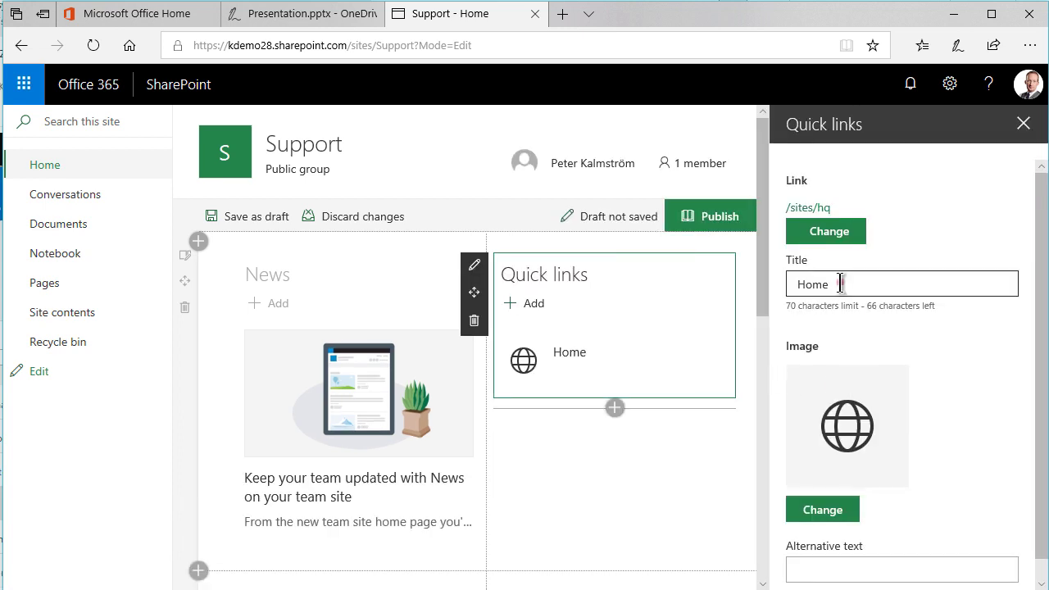
Step: Set the new quick link's title to HQ and publish the Support home page
double_click(844, 287)
text(HQ)
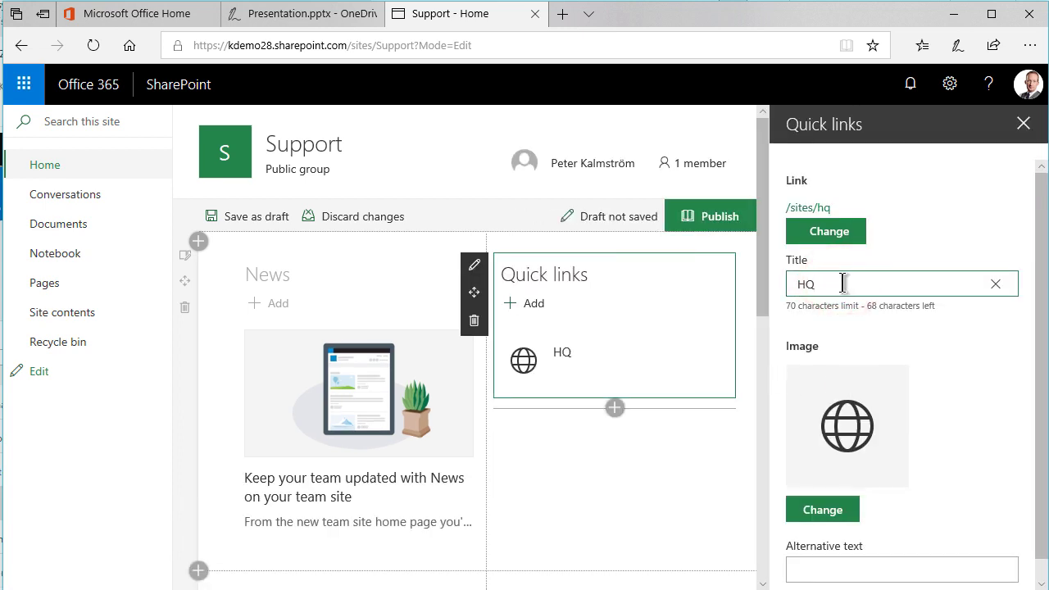
scroll(898, 404, down, 1)
scroll(902, 484, up, 1)
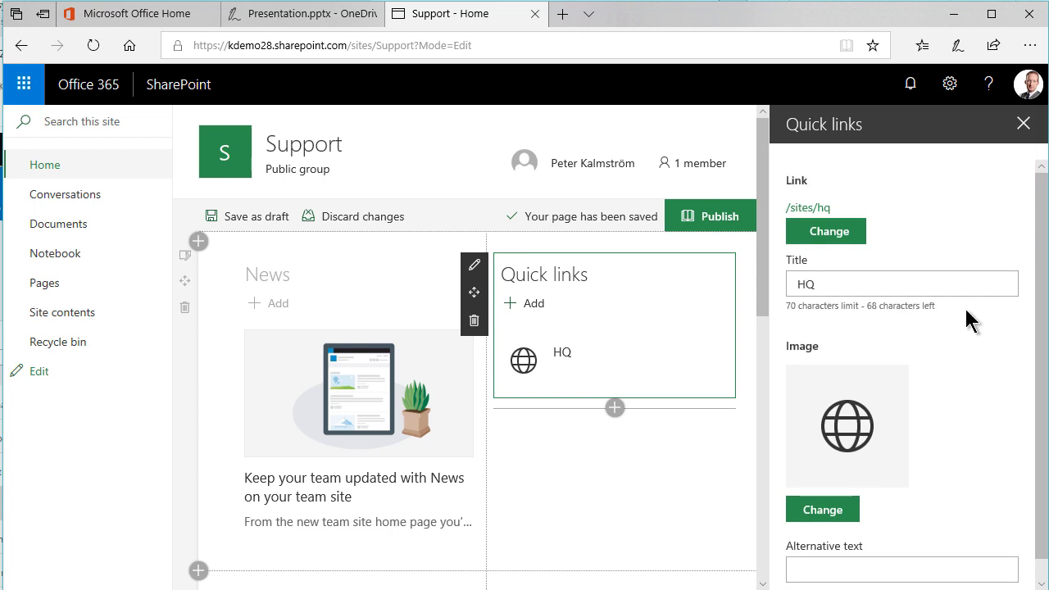
click(1024, 125)
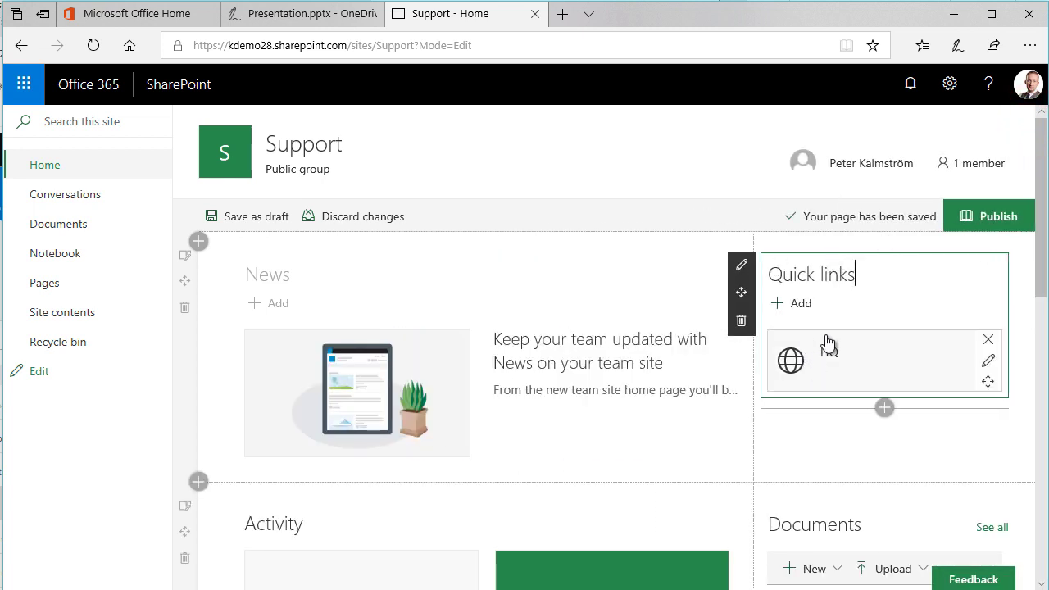
click(988, 215)
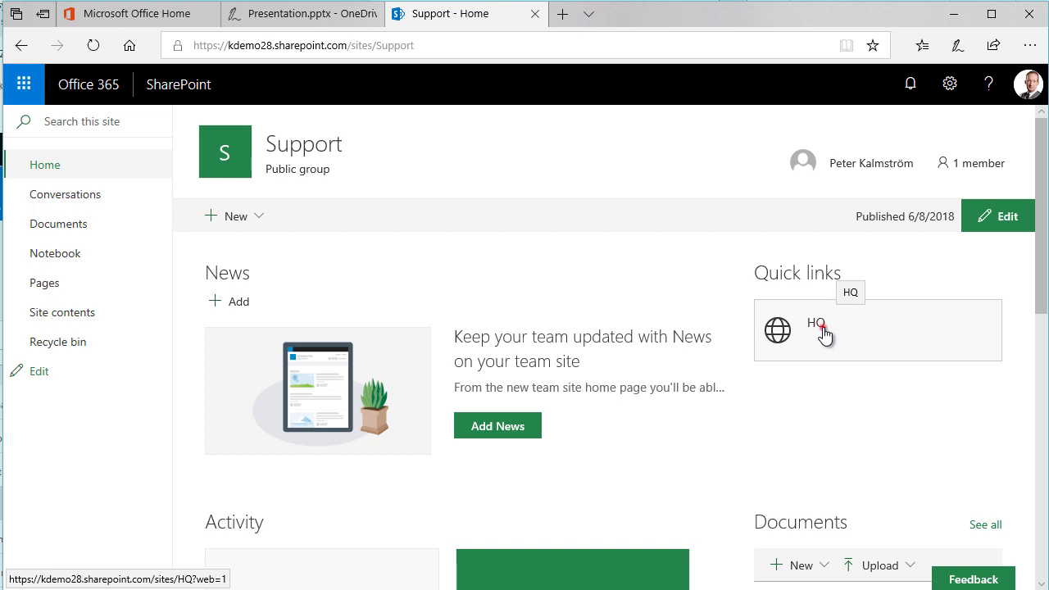
click(821, 328)
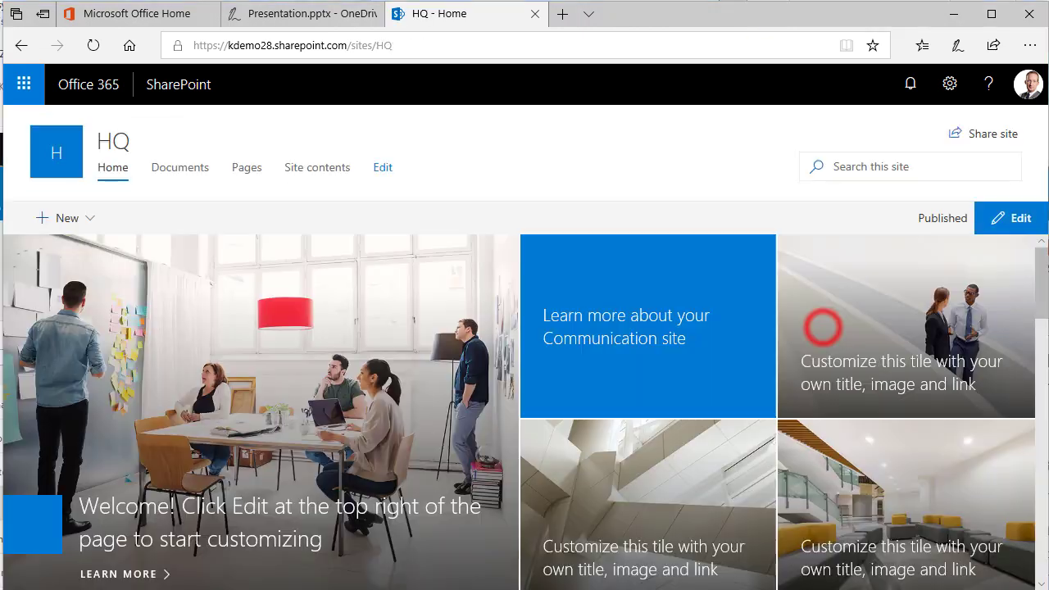
click(383, 168)
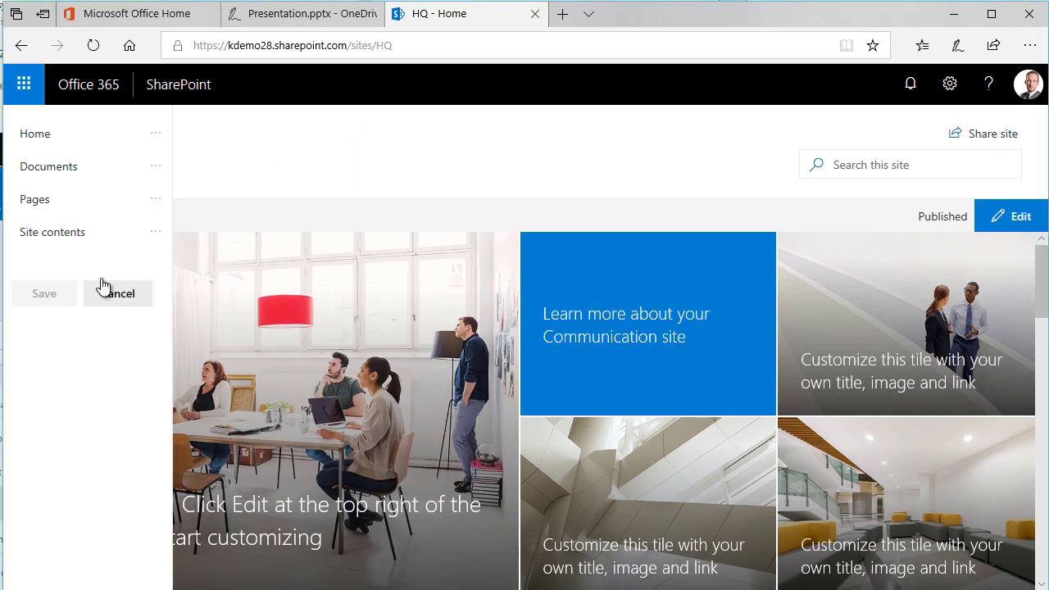
click(87, 249)
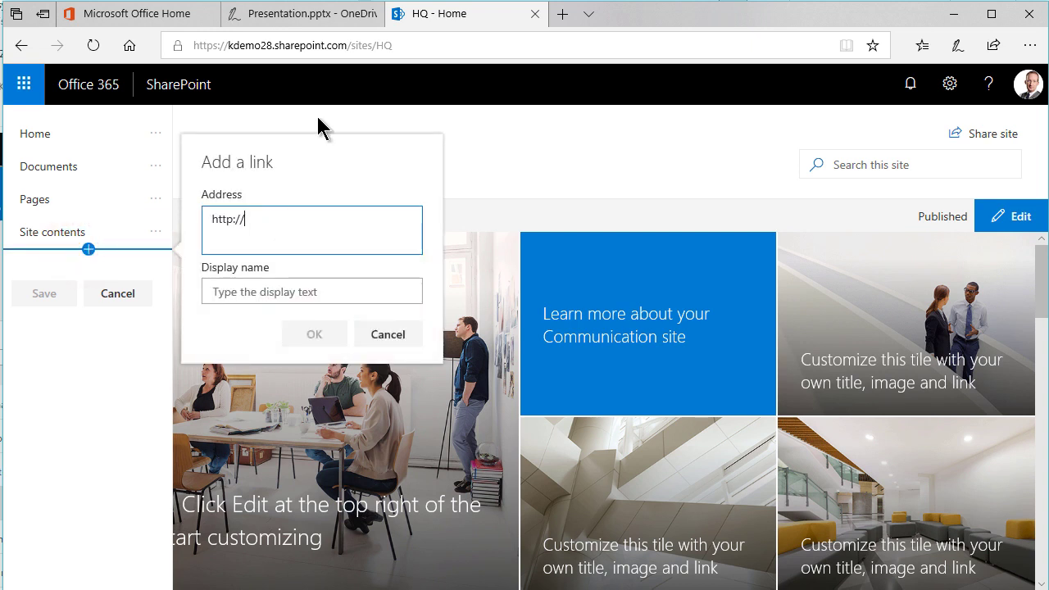
click(409, 45)
key(ctrl+c)
click(281, 225)
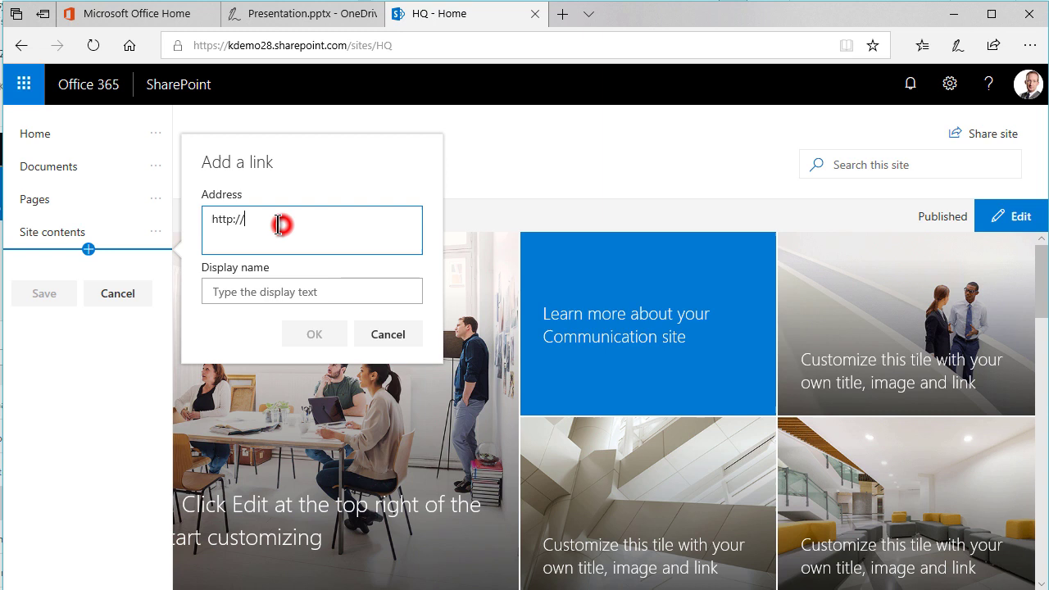
key(ctrl+v)
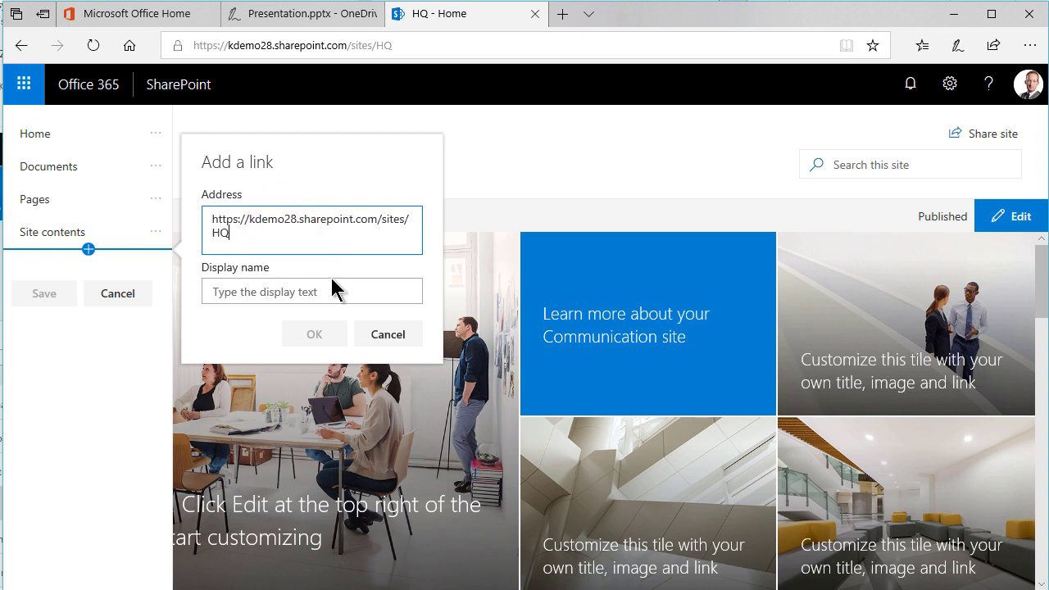
text(Departments)
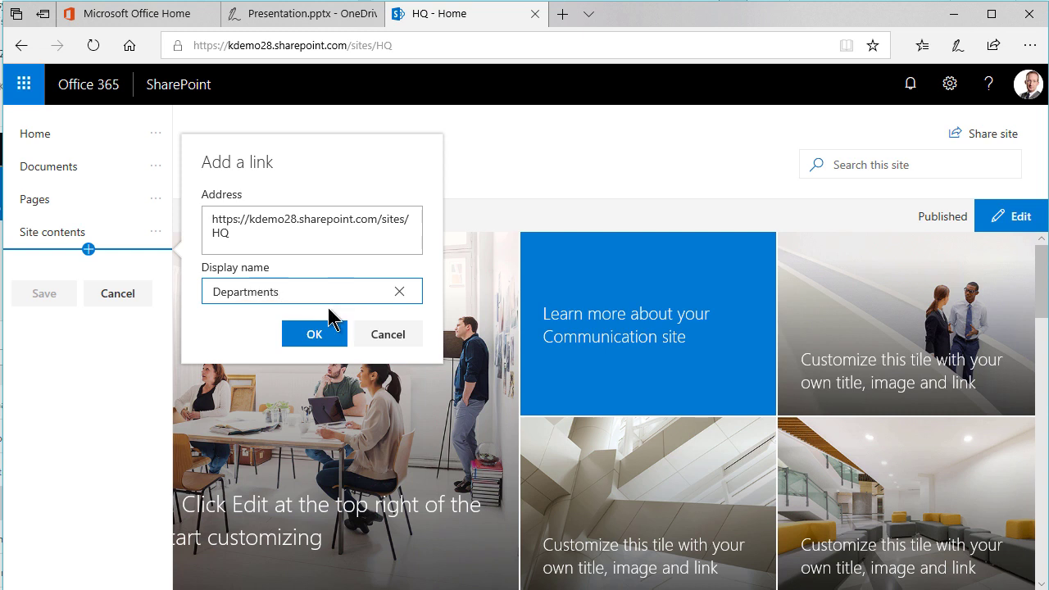
click(331, 334)
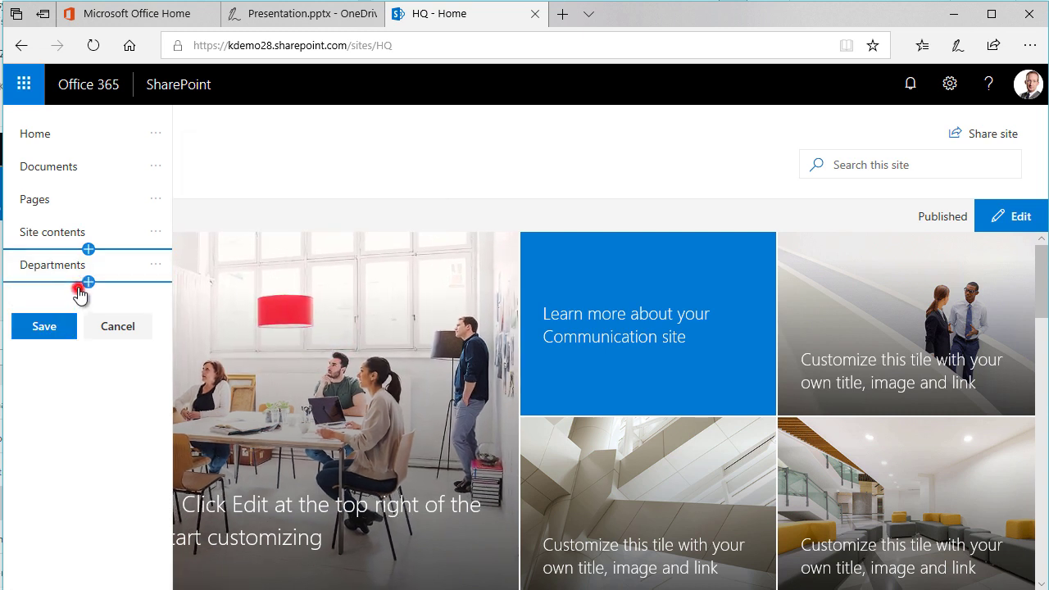
click(78, 287)
key(ctrl+v)
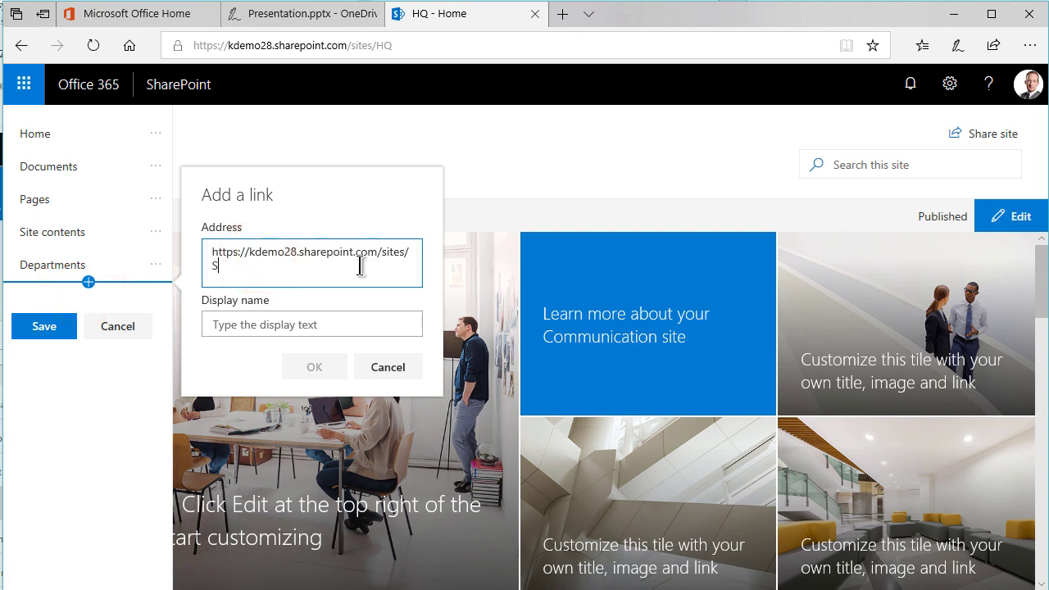
click(334, 324)
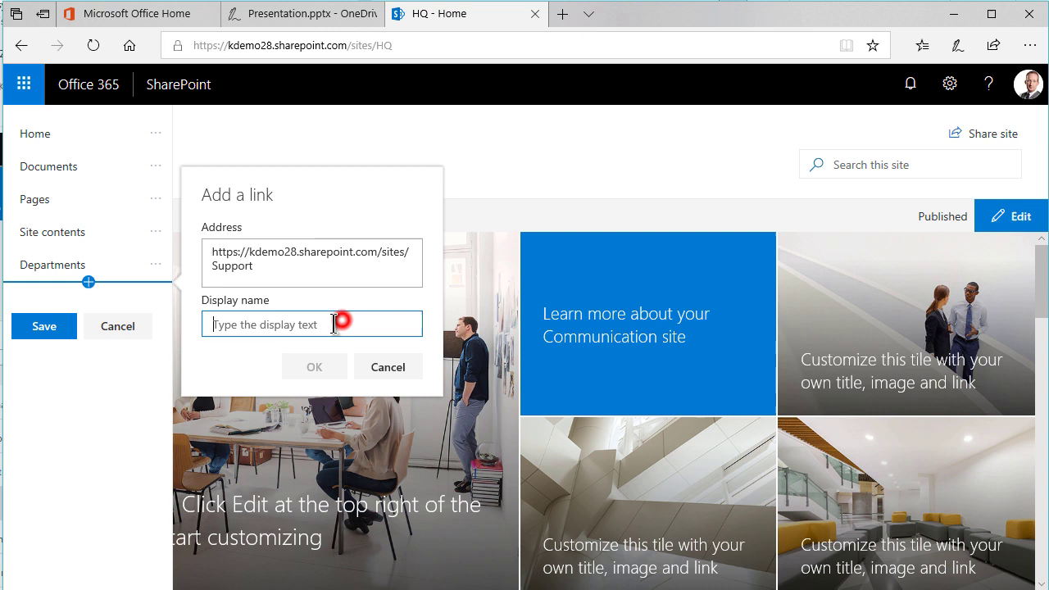
text(Support)
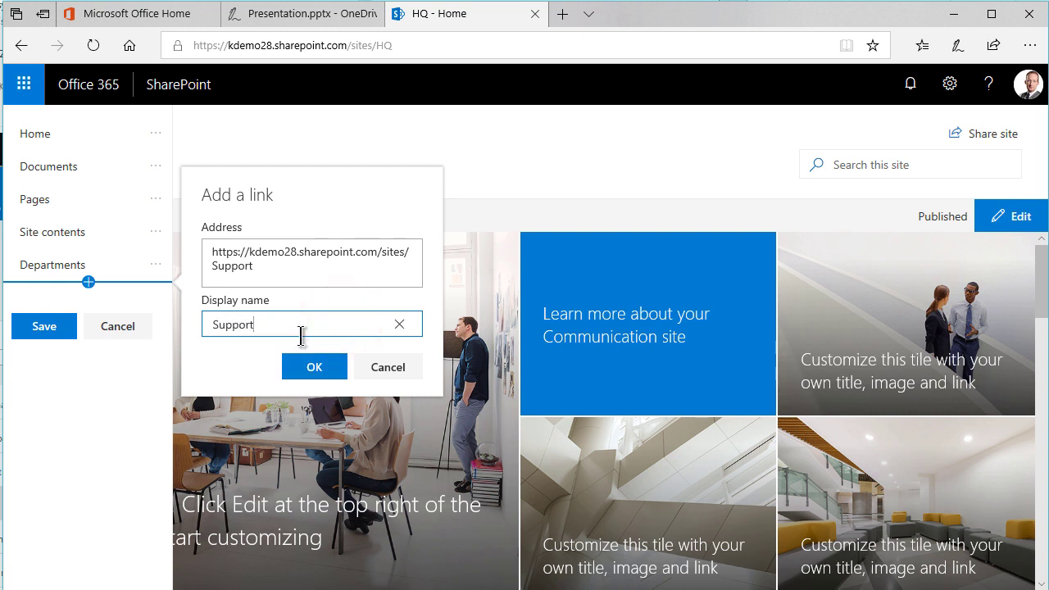
click(317, 371)
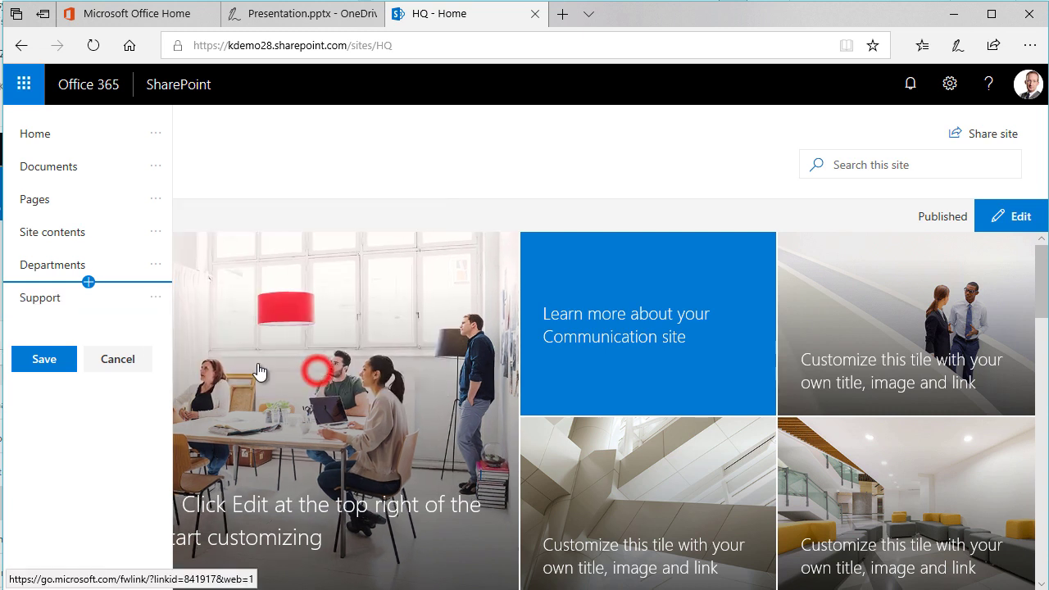
click(149, 303)
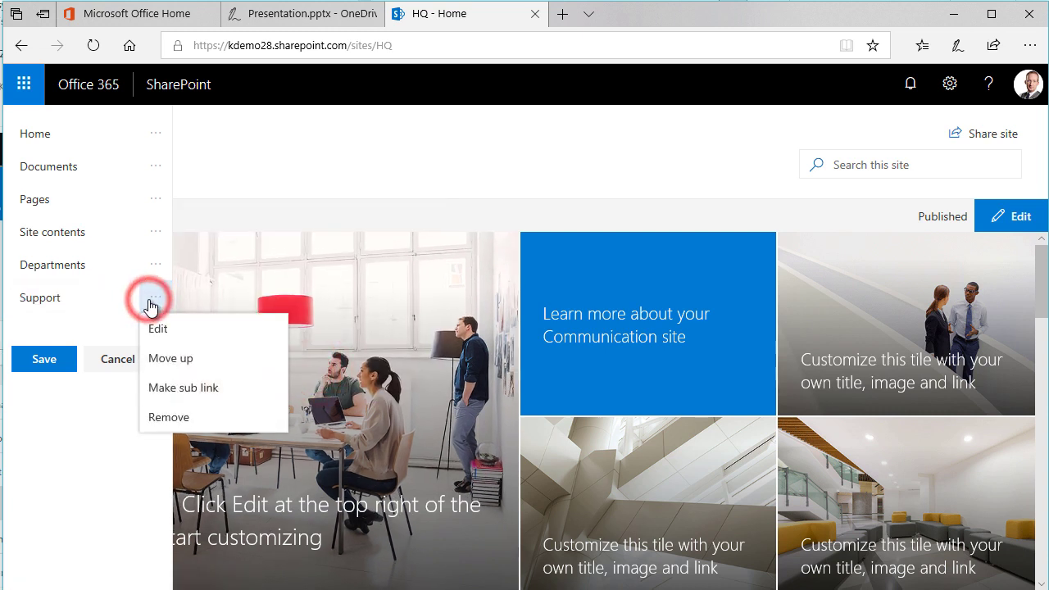
click(176, 387)
click(96, 317)
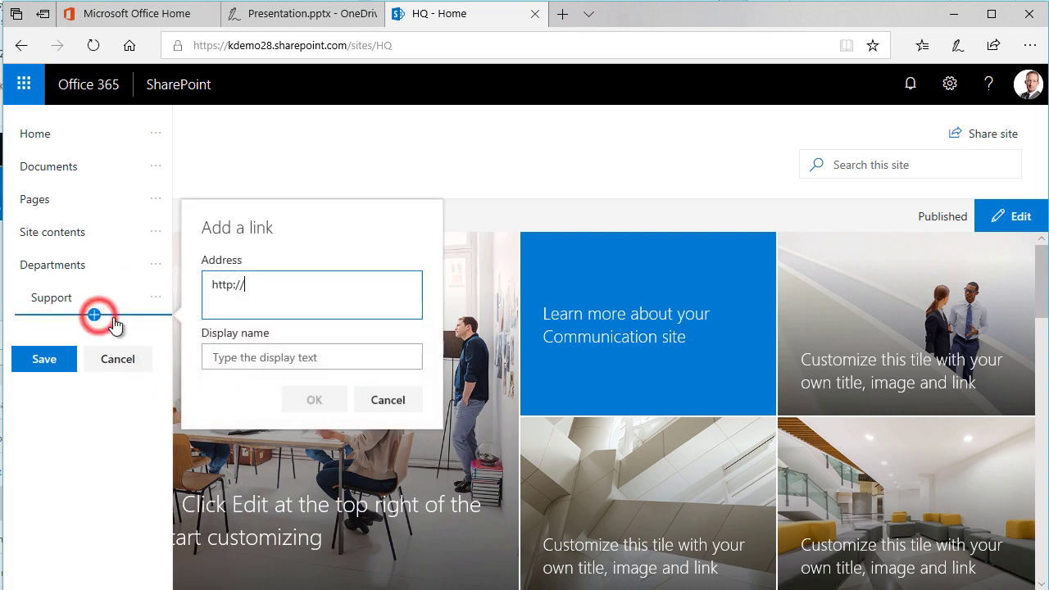
key(ctrl+v)
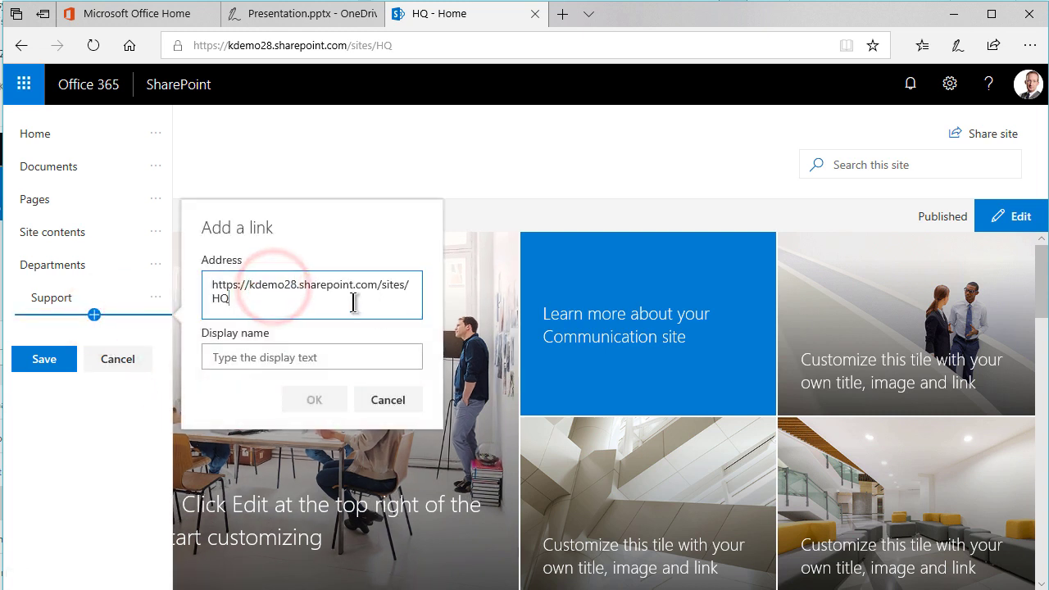
text(Sales)
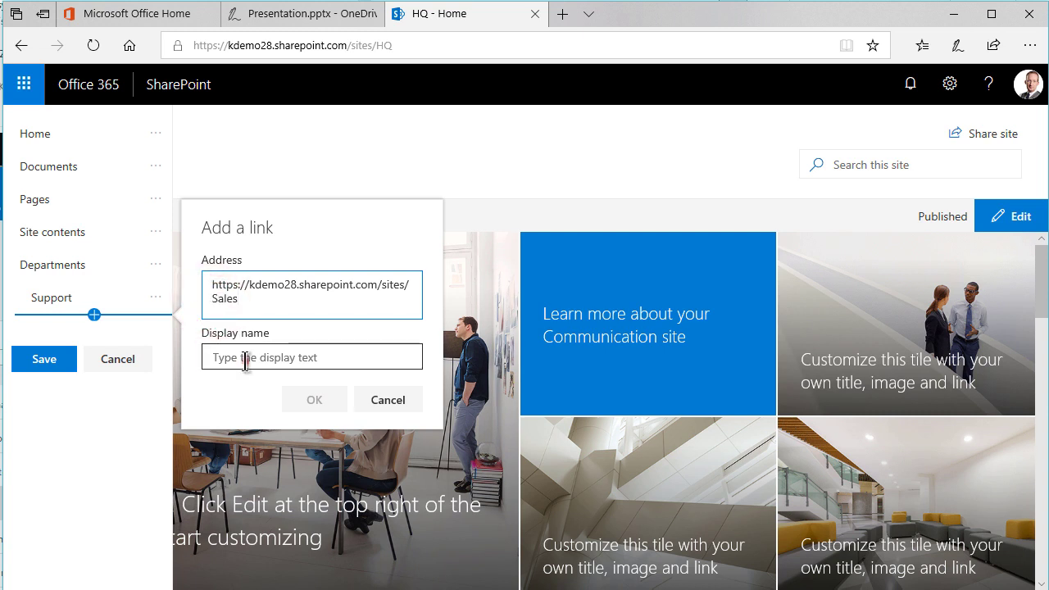
click(245, 360)
text(Sales)
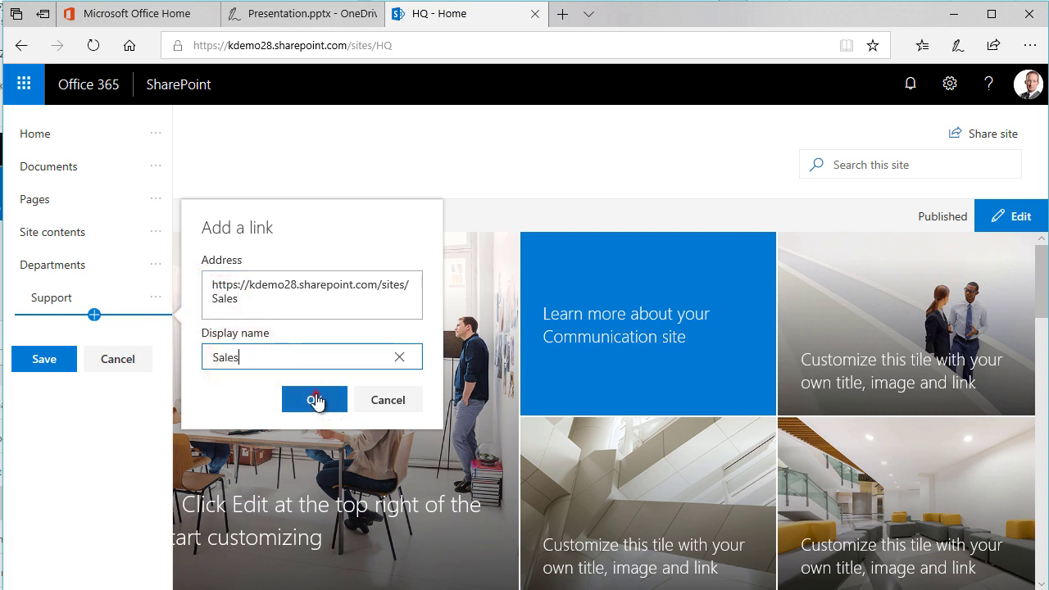
click(315, 401)
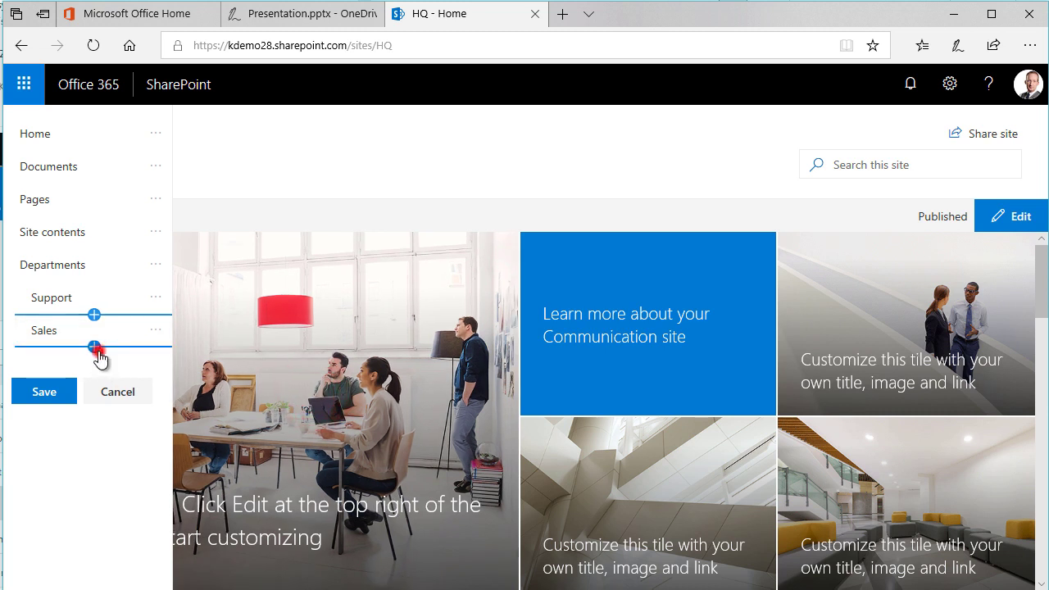
click(94, 346)
triple_click(257, 318)
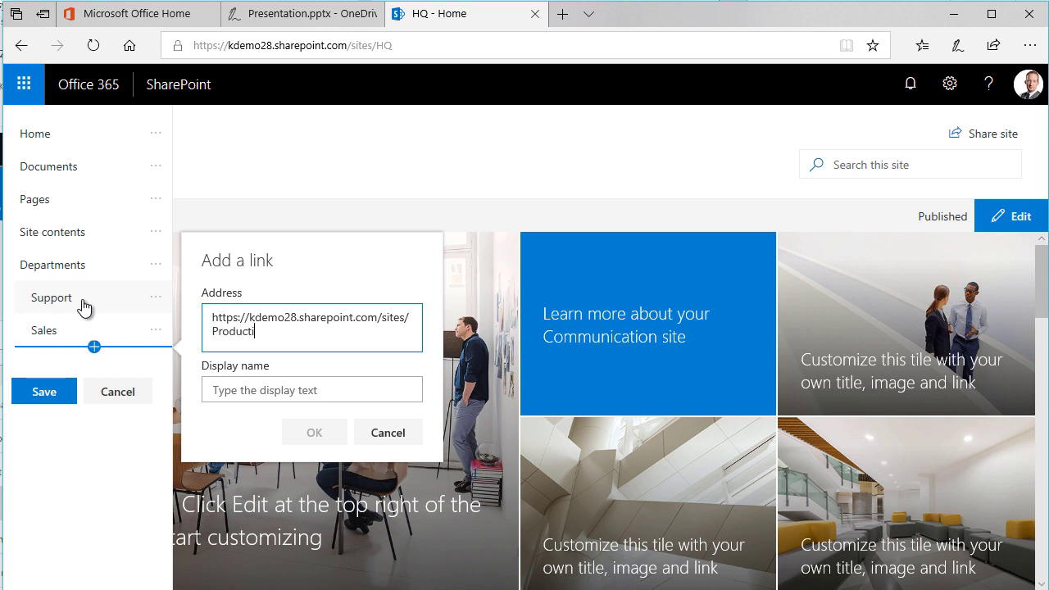
text(Production)
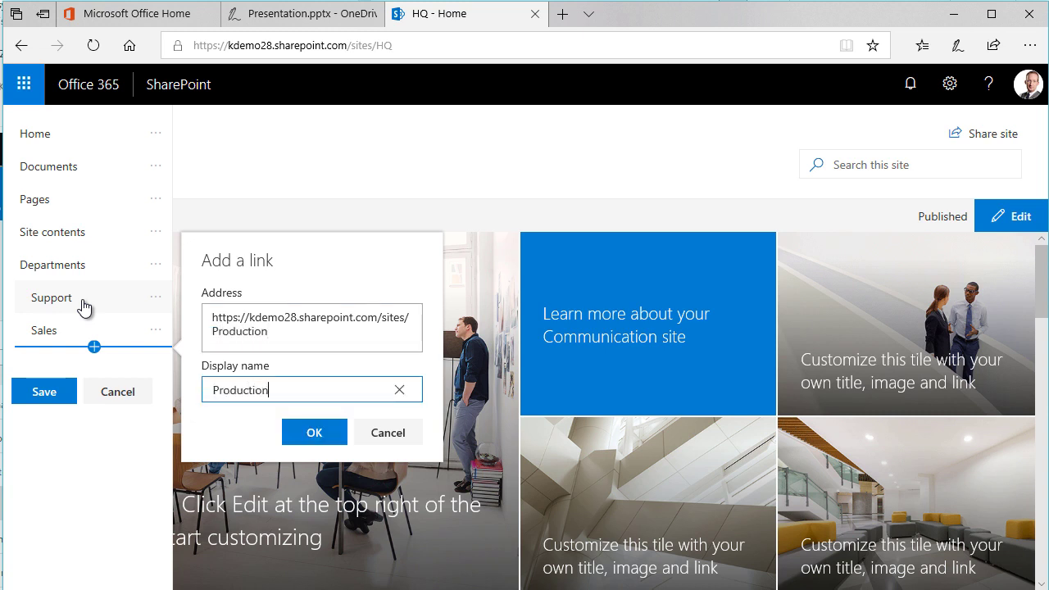
click(311, 432)
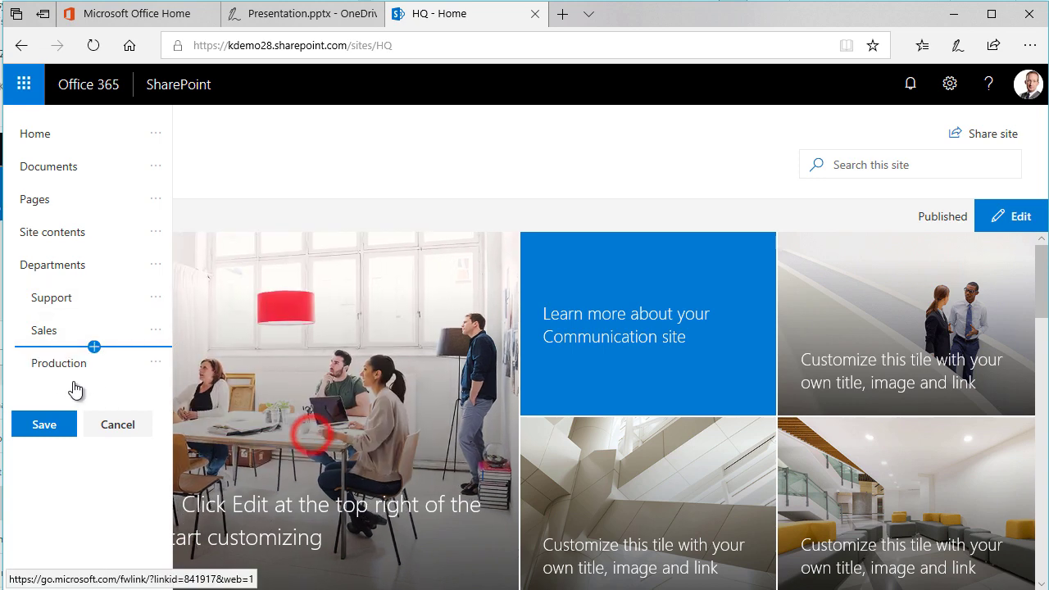
click(45, 424)
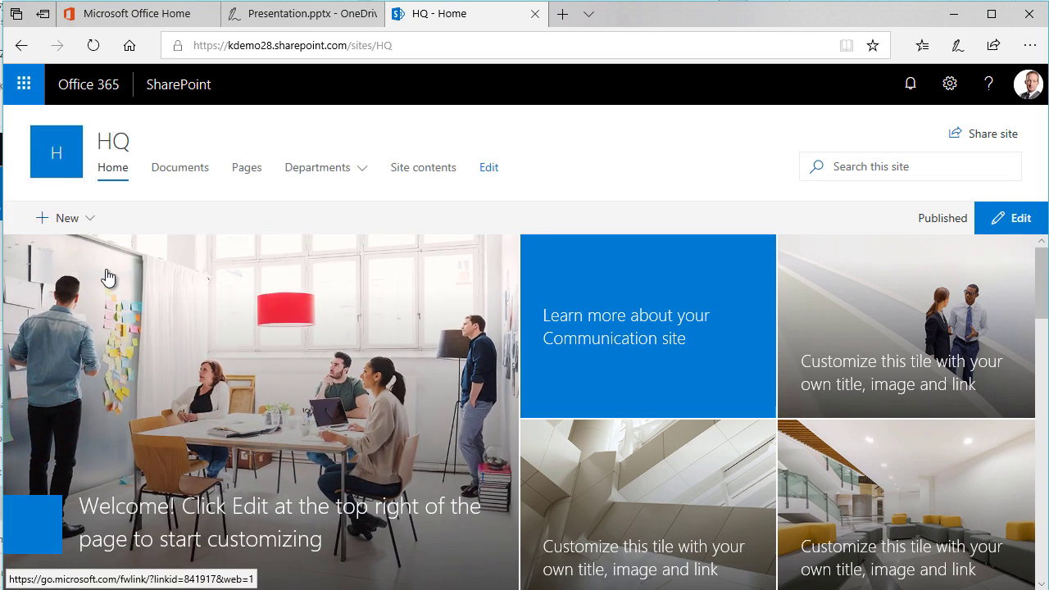
Step: Test the navigation by opening Support from Departments, returning through its HQ quick link, and reloading the HQ page
click(360, 170)
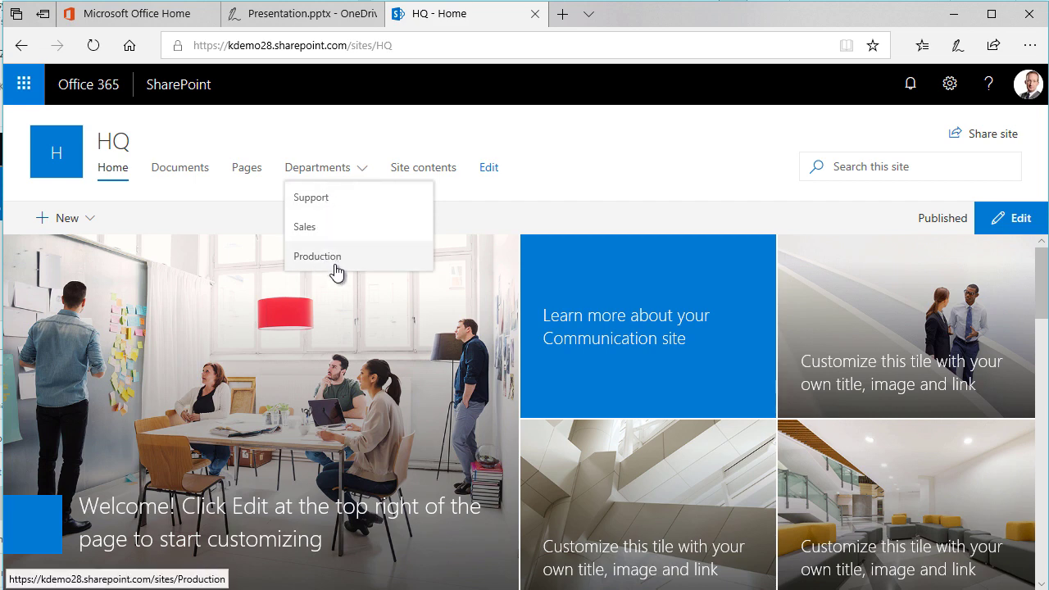
click(353, 205)
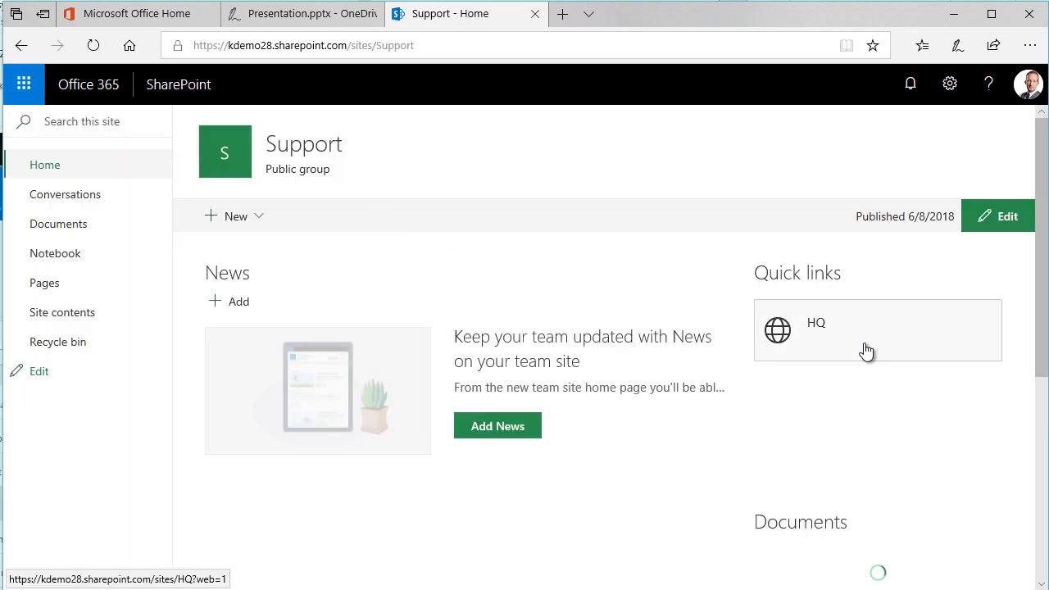
click(779, 329)
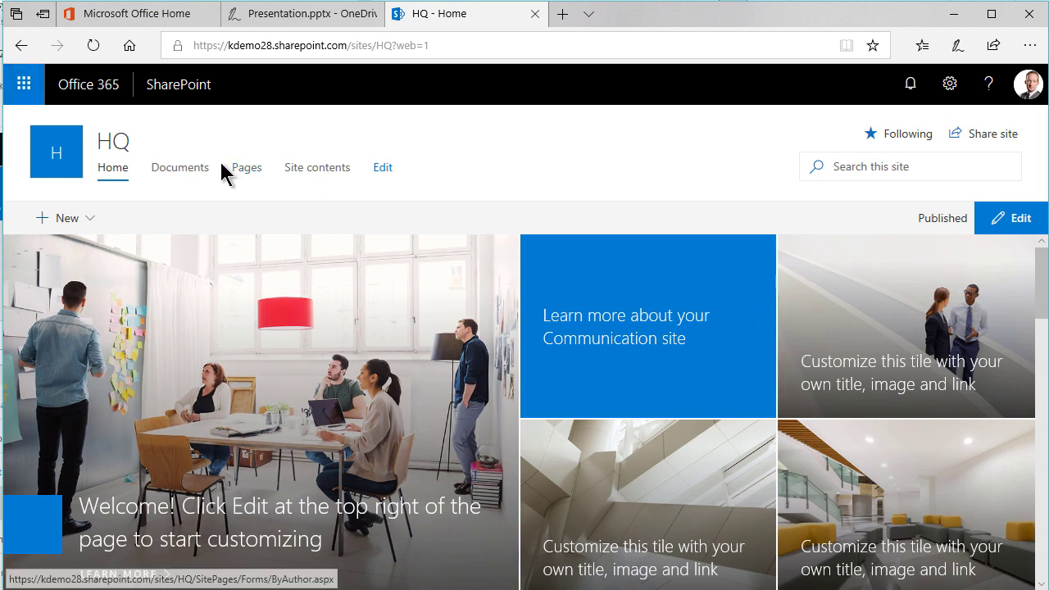
click(98, 46)
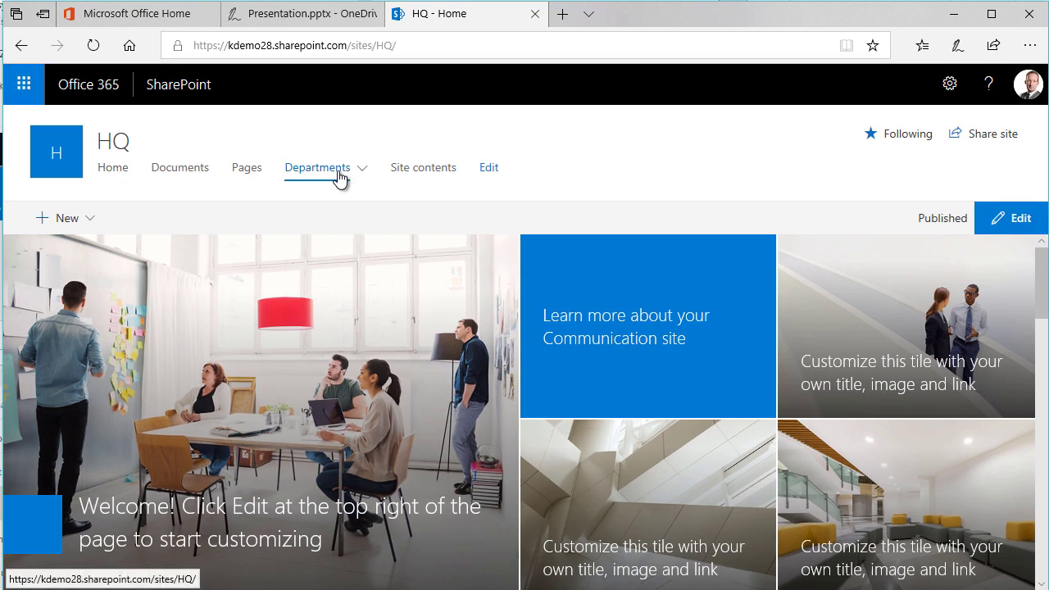
Step: Open the Sales site from Departments and delete its two default quick links, Learn about a team site and Learn how to add a page
mouse_move(339, 174)
click(316, 234)
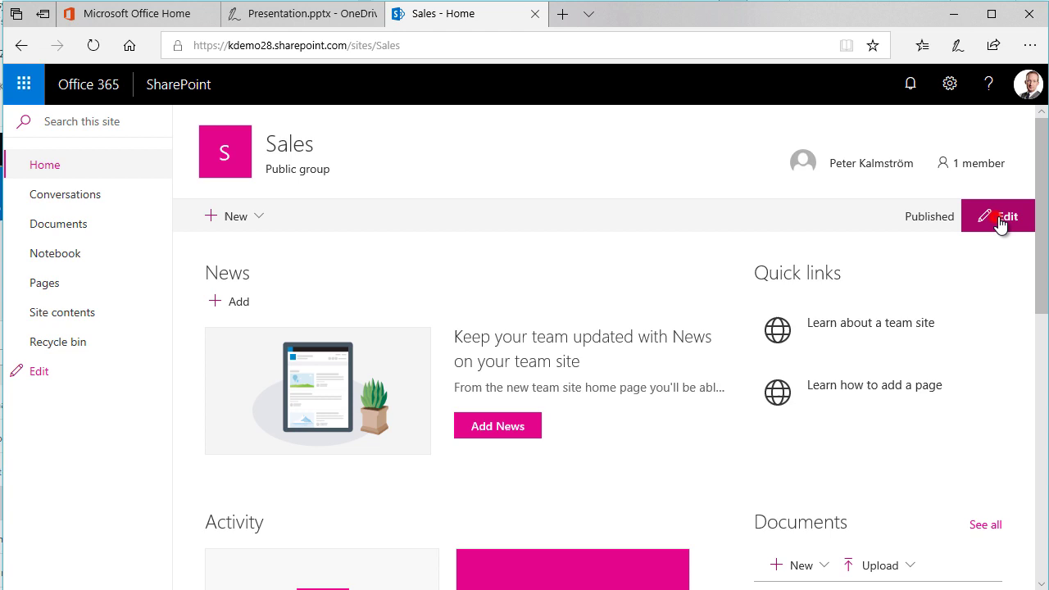
click(996, 216)
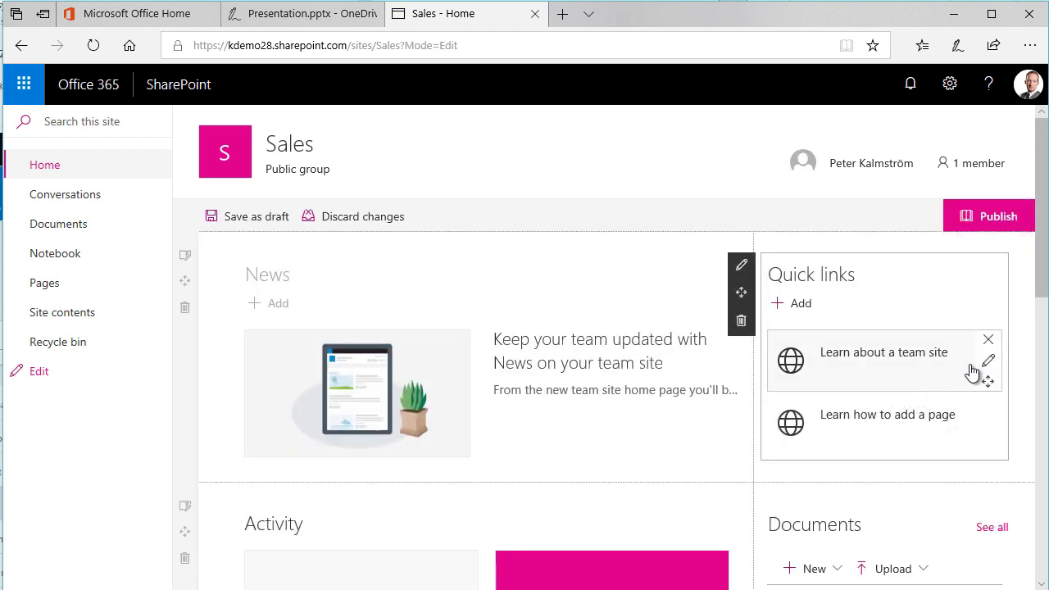
click(990, 340)
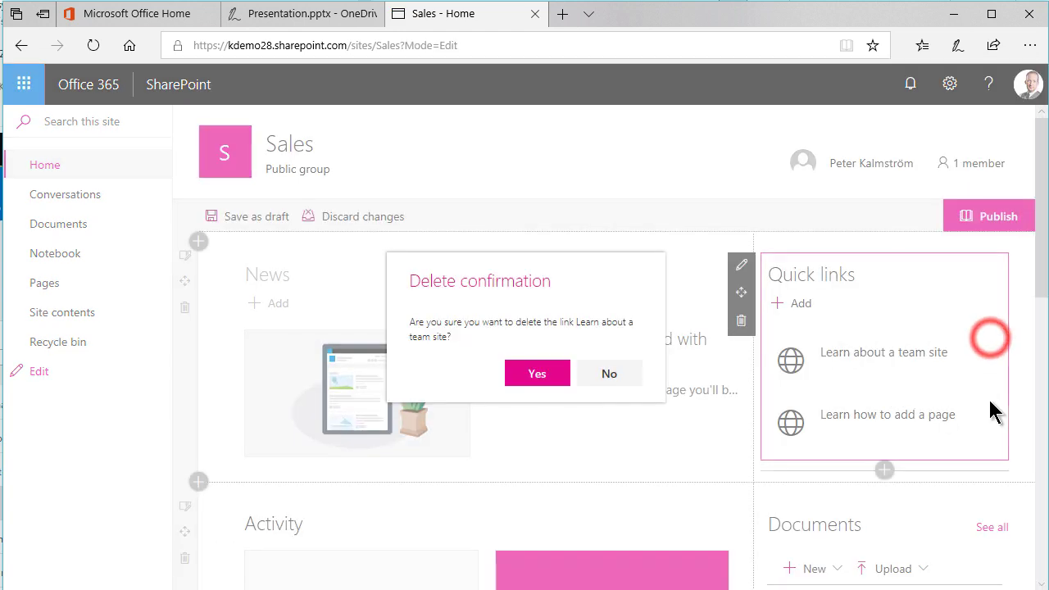
click(539, 373)
click(990, 341)
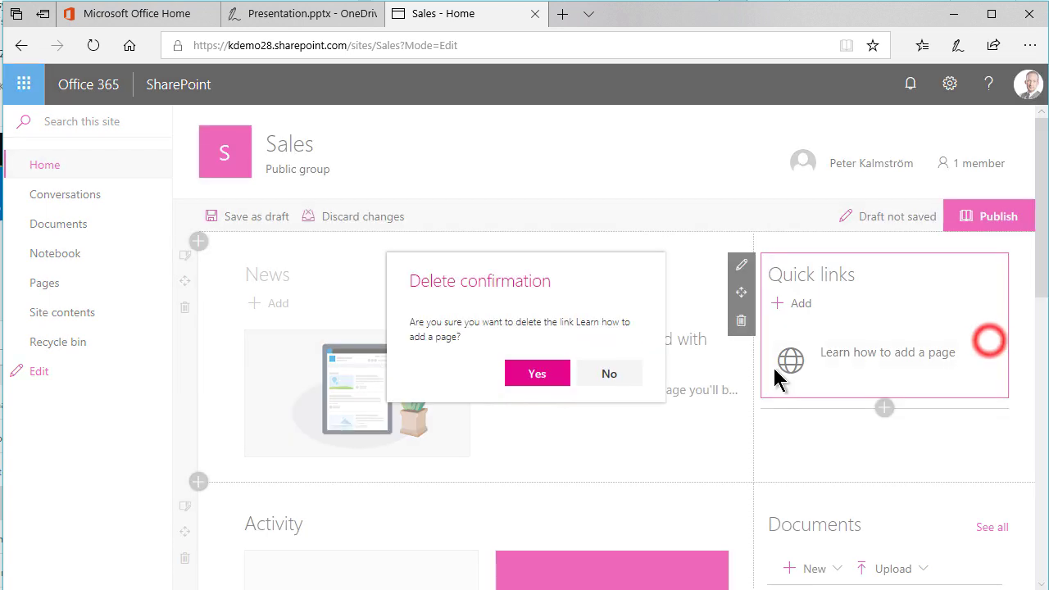
click(537, 374)
click(862, 356)
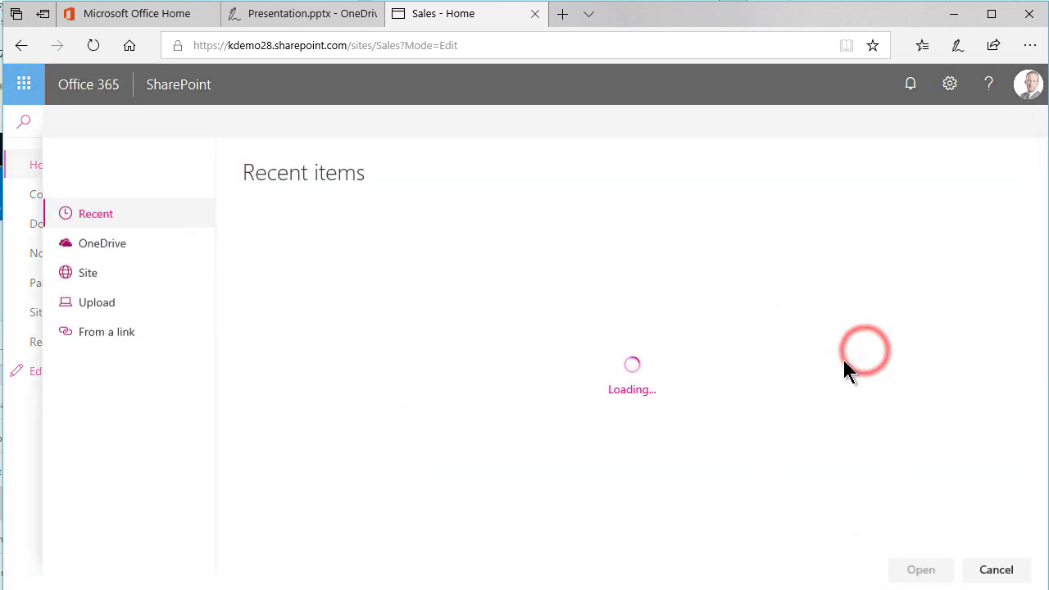
click(143, 340)
triple_click(344, 242)
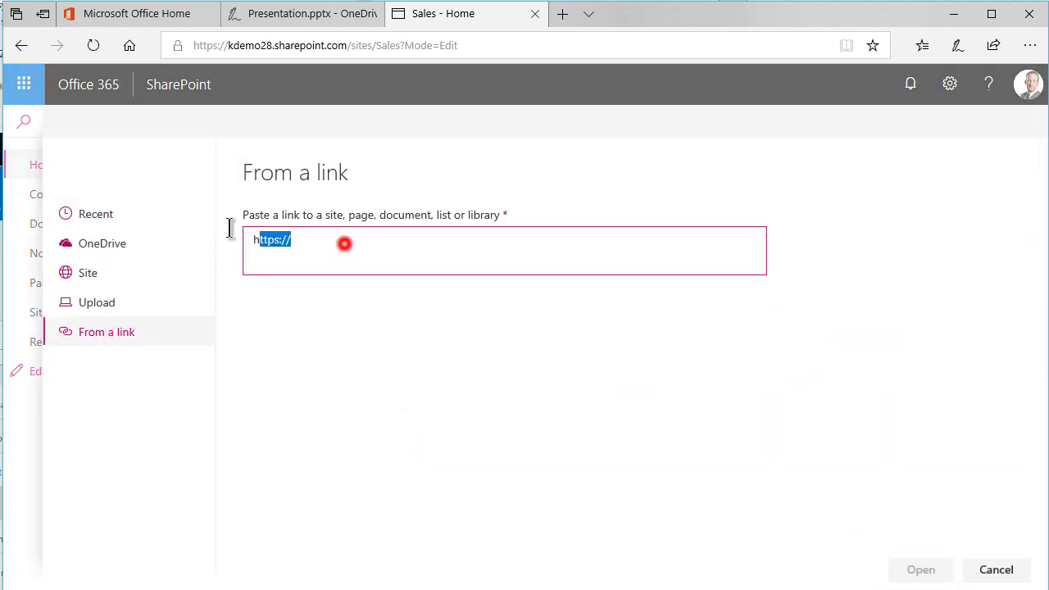
text(https://kdemo28.sharepoint.com/sites/NQ)
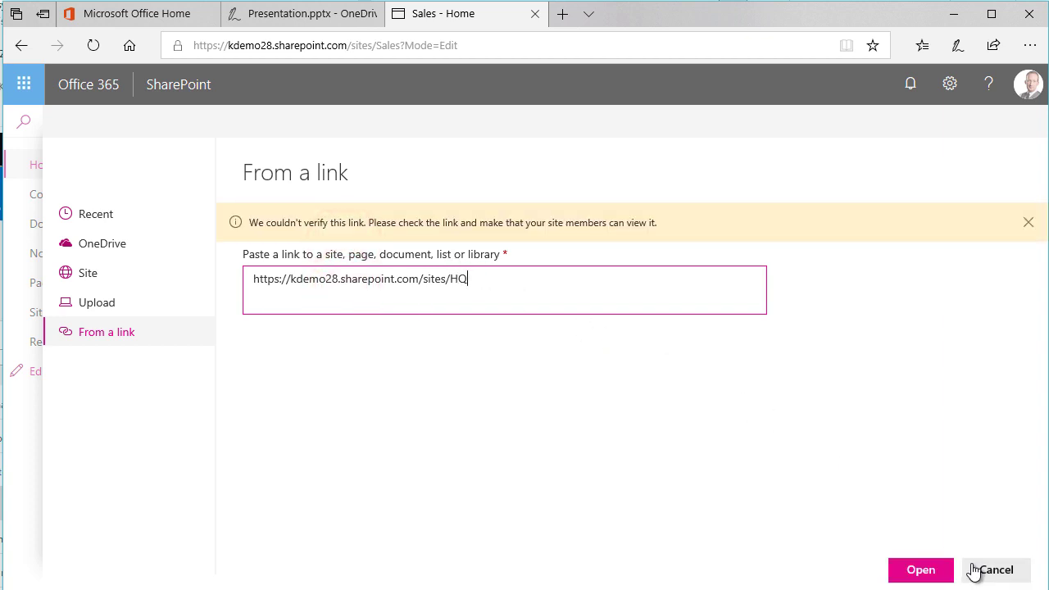
click(928, 570)
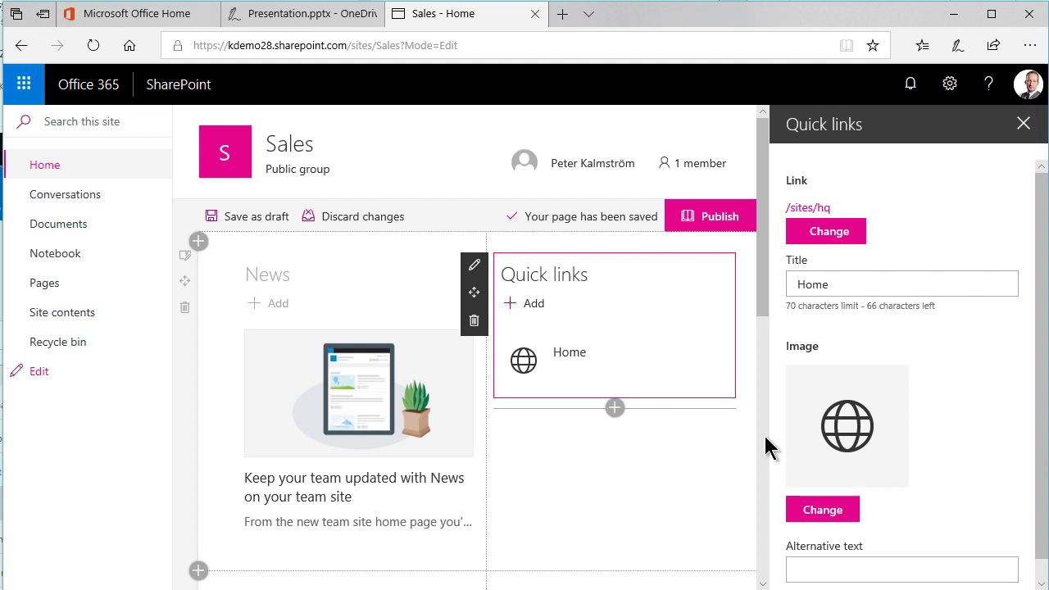
click(1024, 124)
click(1014, 218)
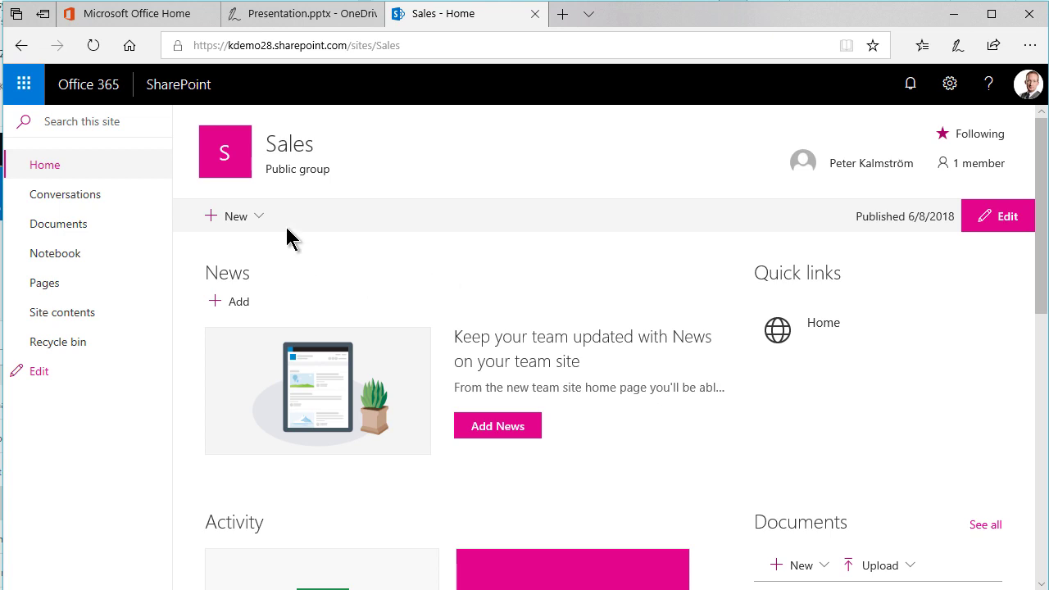
Step: Go through HQ to the Production site and delete the two default quick links from its home page
click(821, 338)
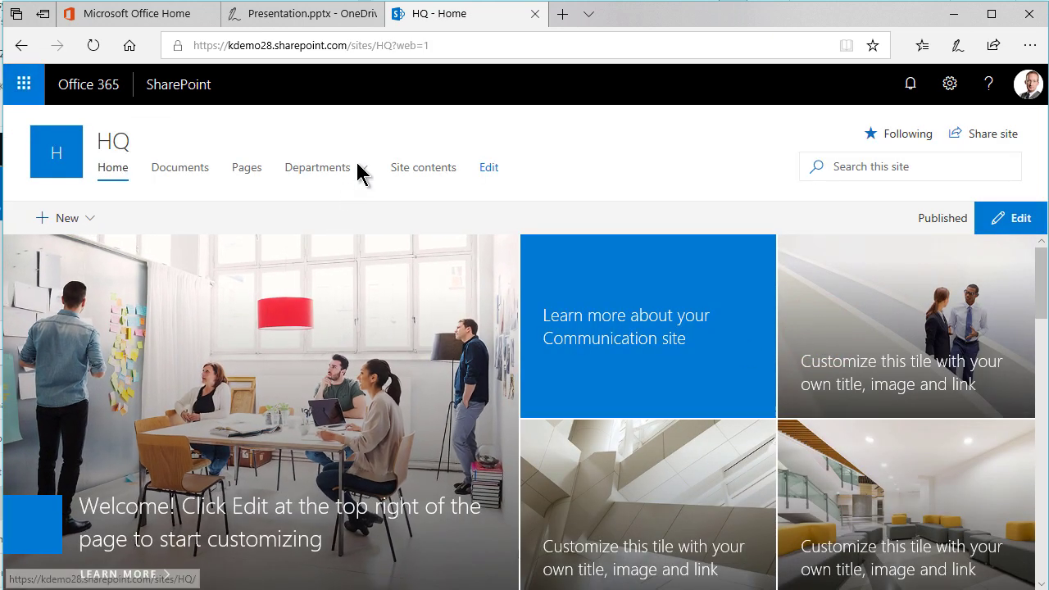
mouse_move(363, 176)
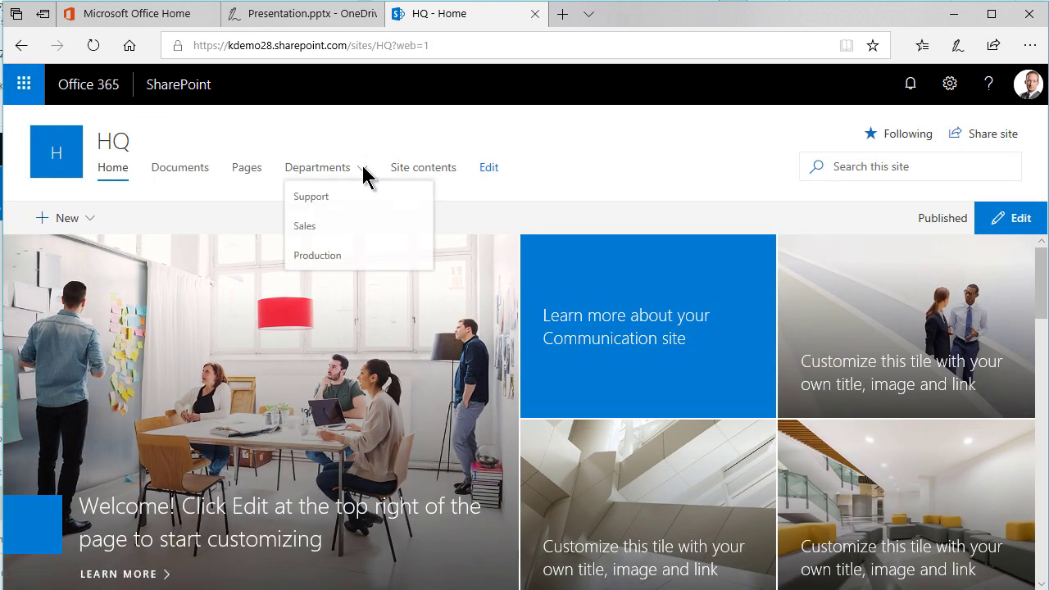
click(331, 254)
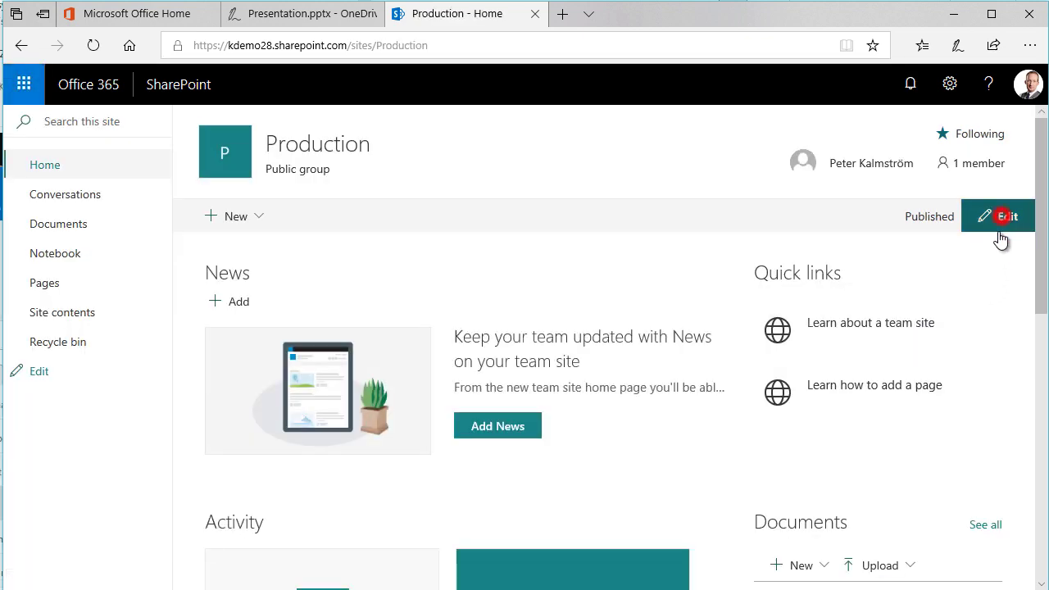
click(1001, 217)
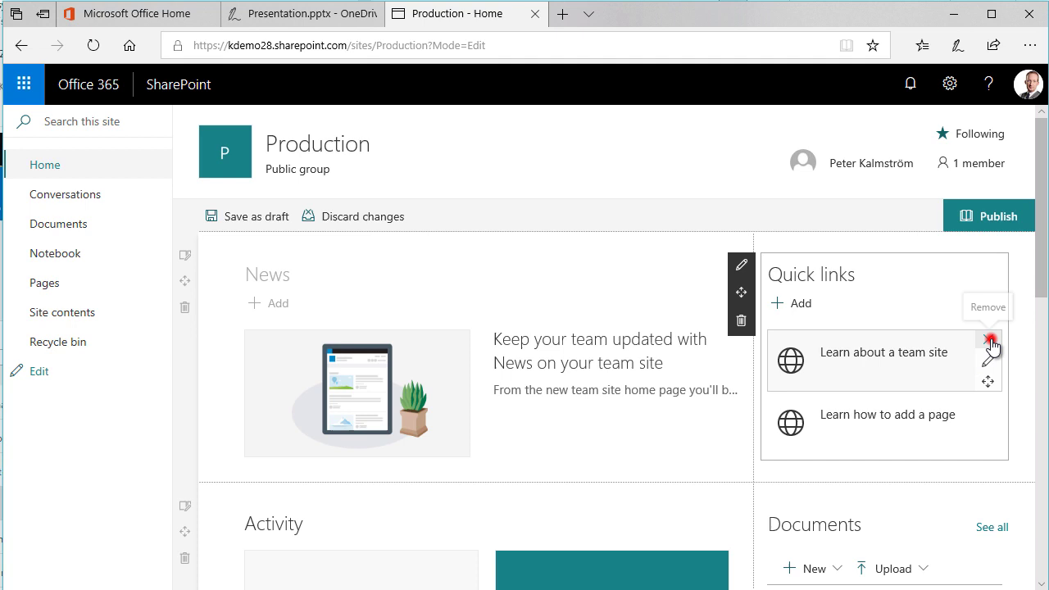
click(991, 340)
click(543, 378)
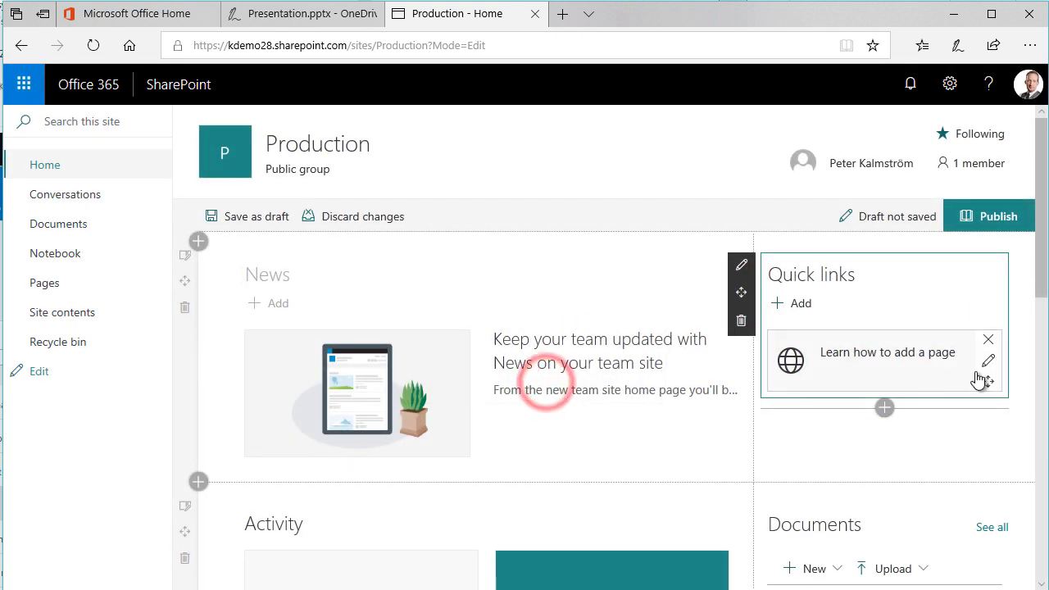
click(988, 340)
click(530, 374)
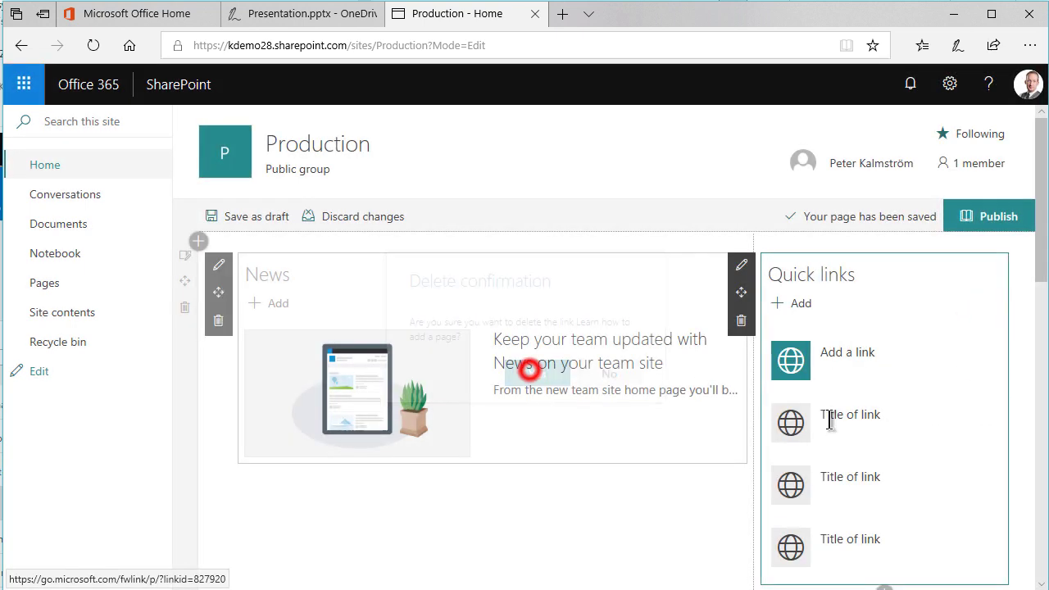
click(852, 353)
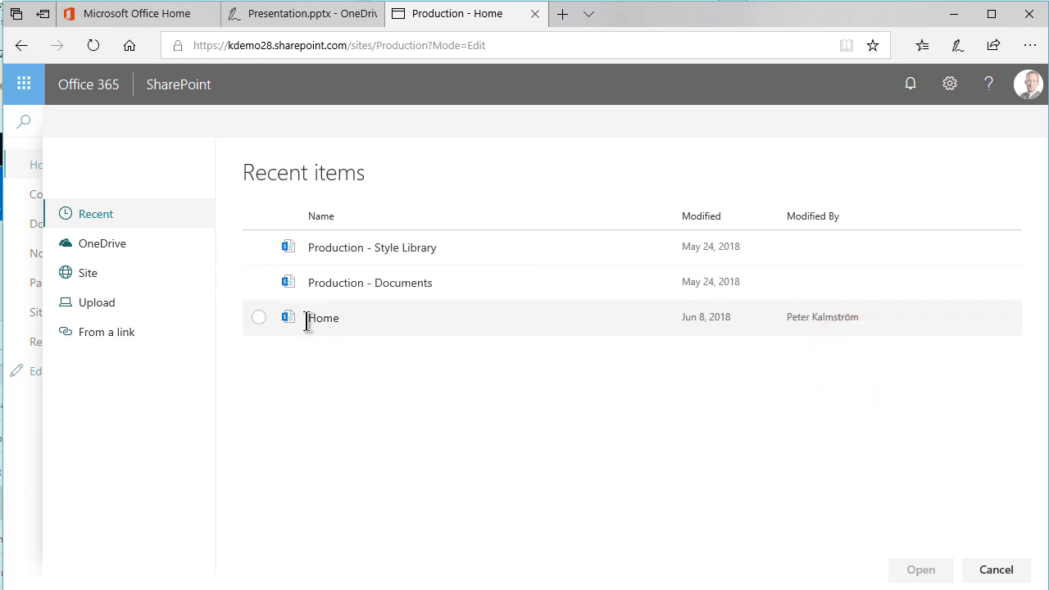
click(131, 331)
triple_click(391, 243)
text(https://kdemo28.sharepoint.com/sites/HQ)
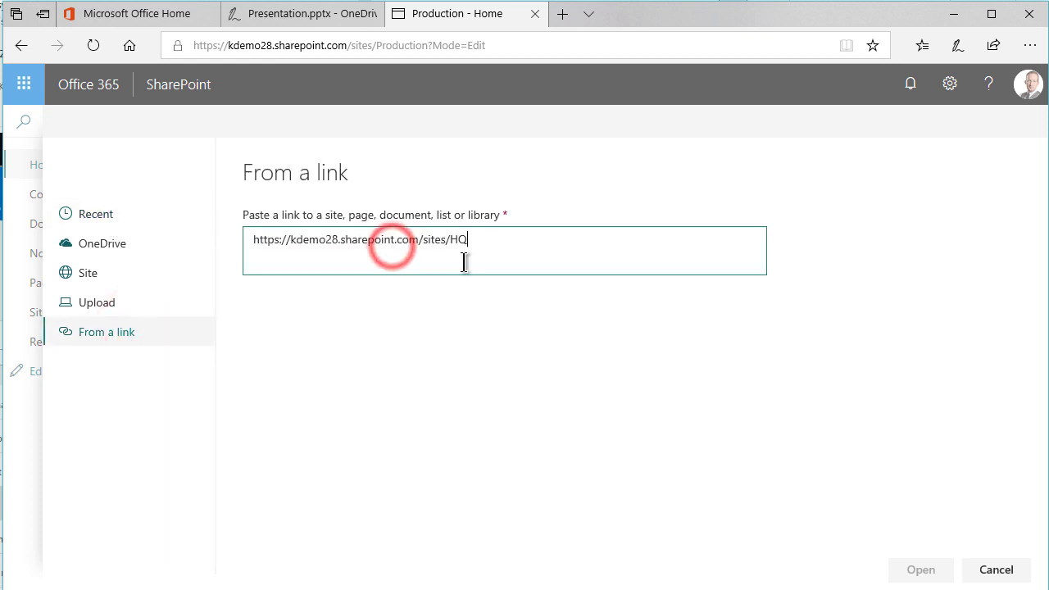
click(929, 571)
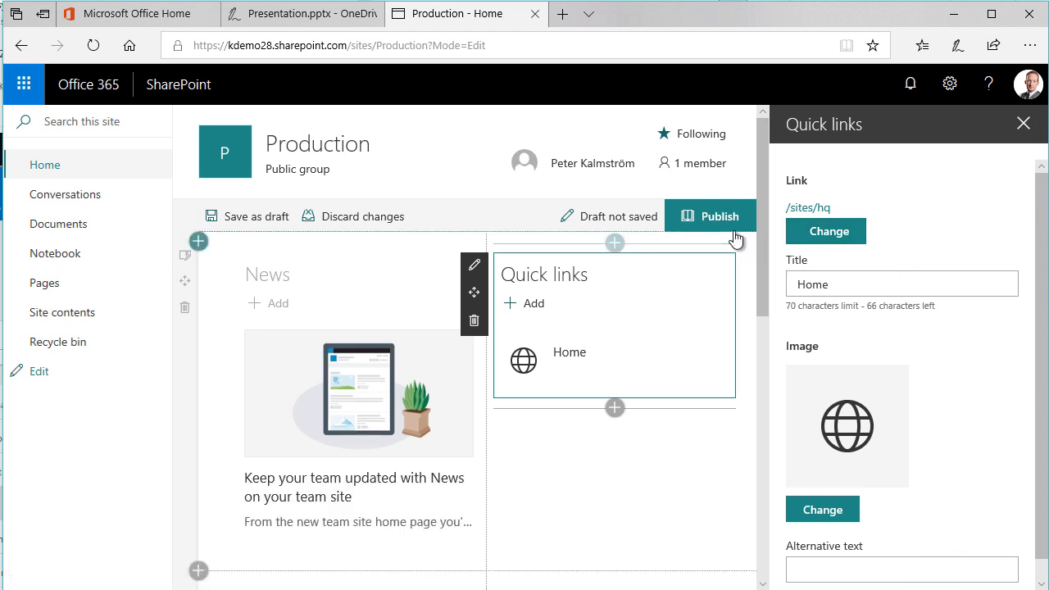
click(1025, 124)
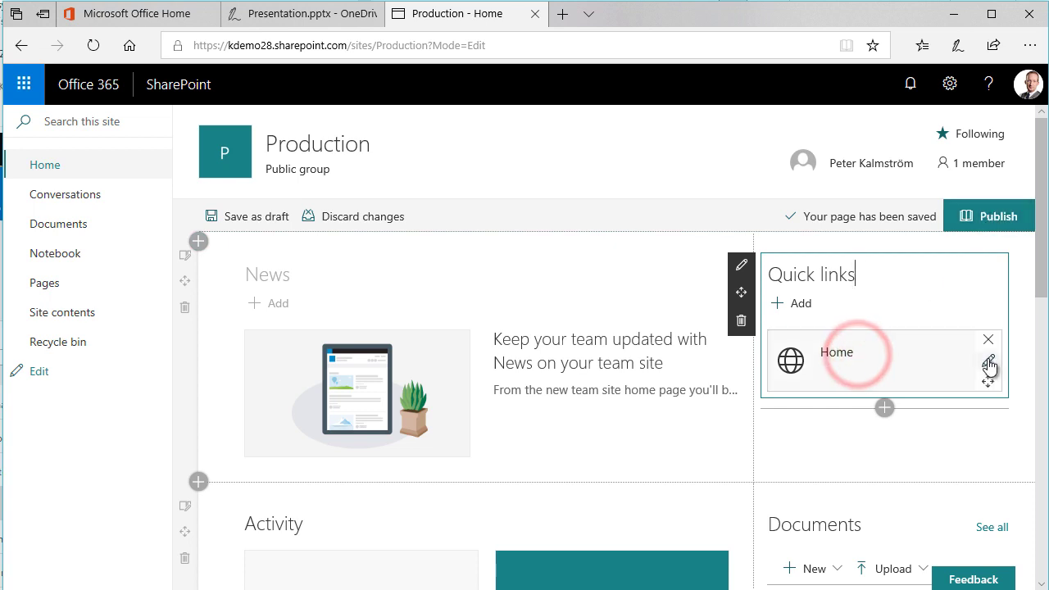
Step: Change the title of the Production site's new quick link to HQ and publish the page
click(988, 361)
double_click(875, 285)
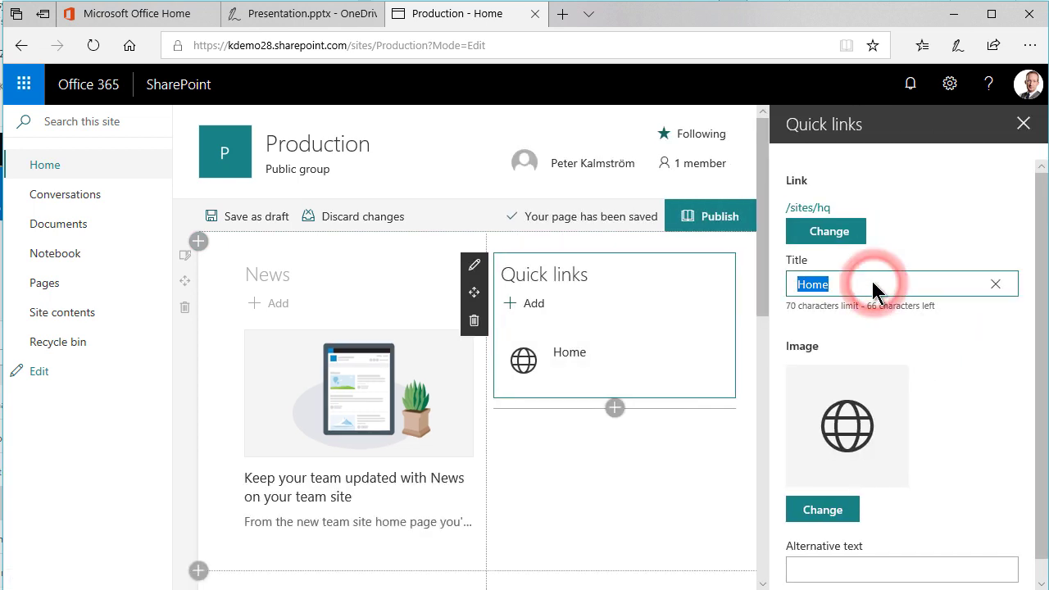
text(HQ)
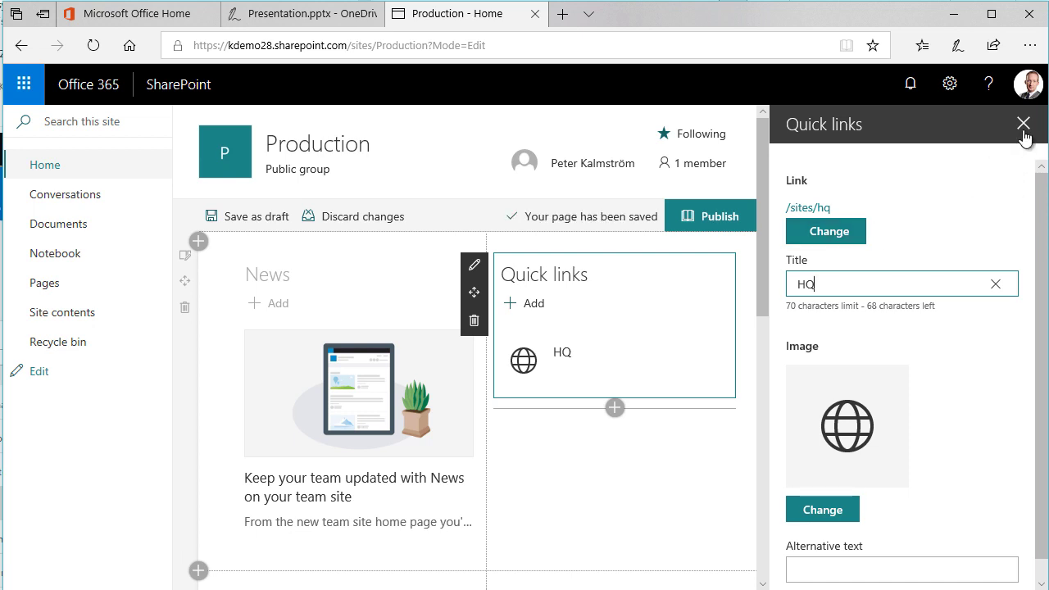
click(1023, 124)
click(993, 218)
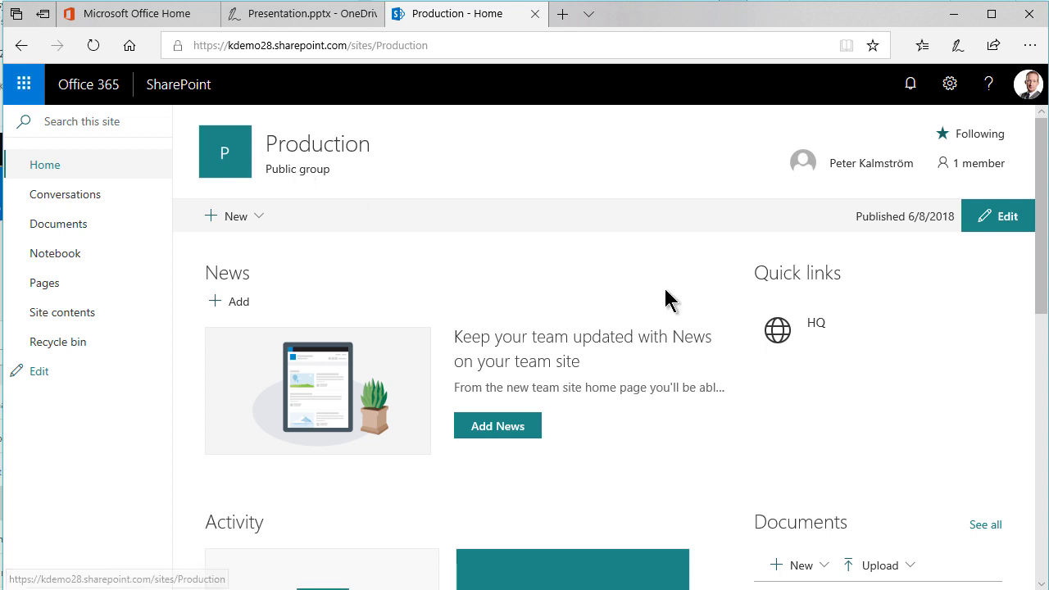
Step: Go back through HQ to the Sales site, retitle its Home quick link as HQ, and publish the page
click(812, 339)
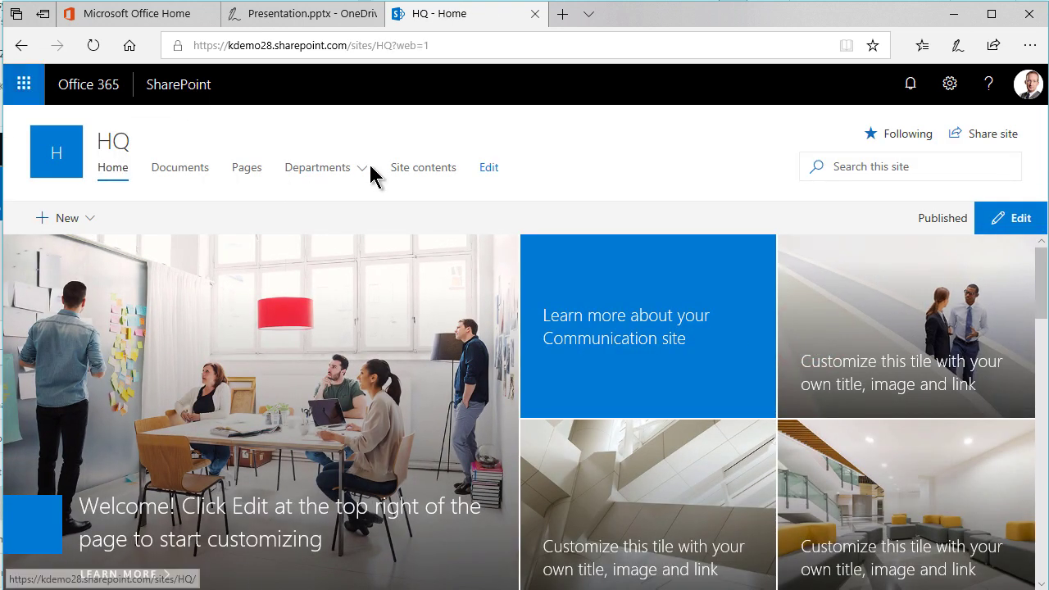
mouse_move(359, 171)
click(320, 228)
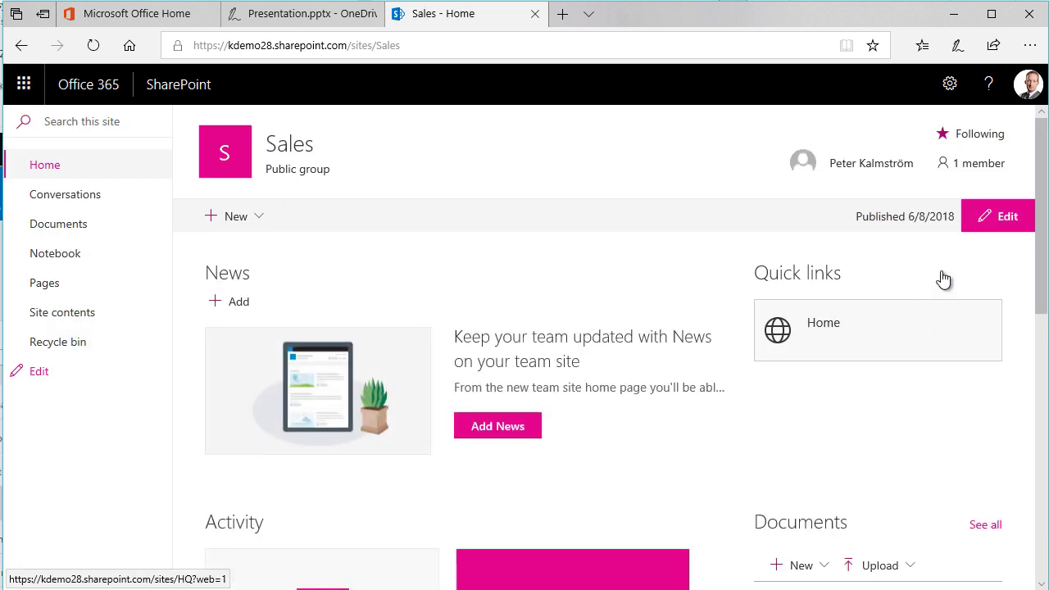
click(1008, 225)
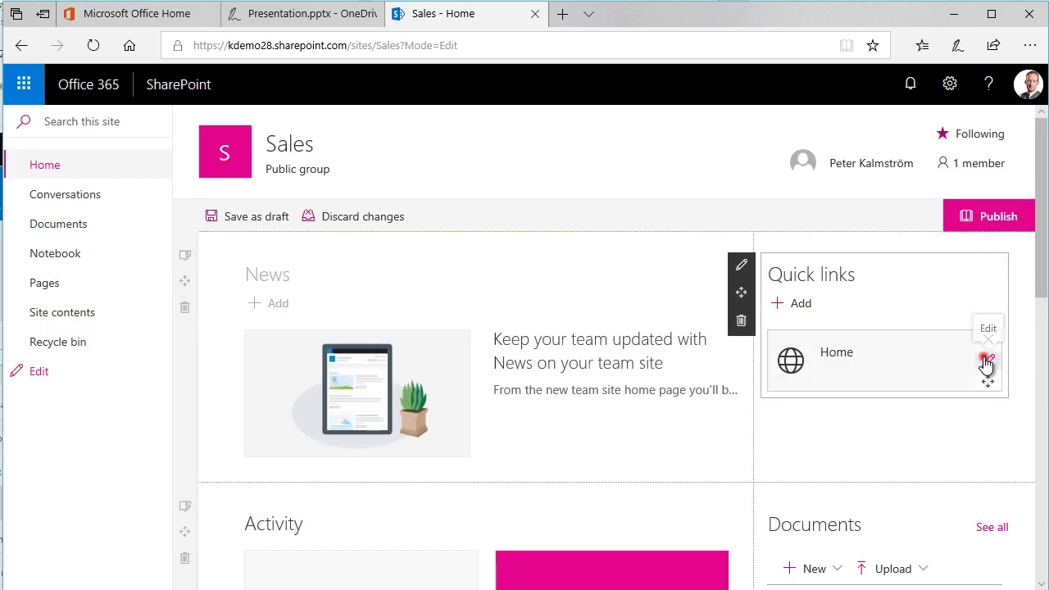
click(987, 362)
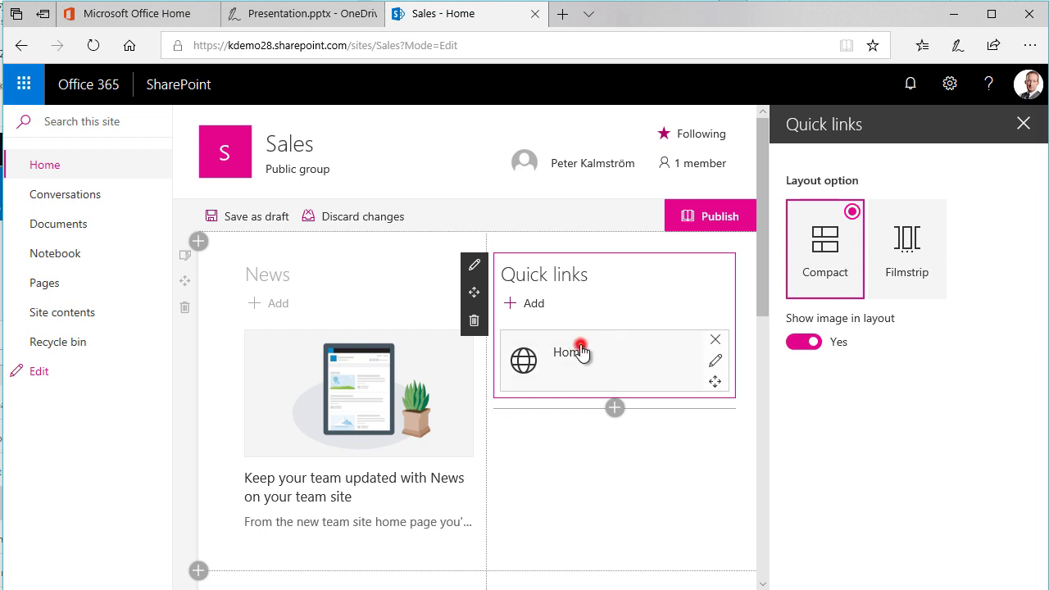
click(715, 360)
double_click(844, 287)
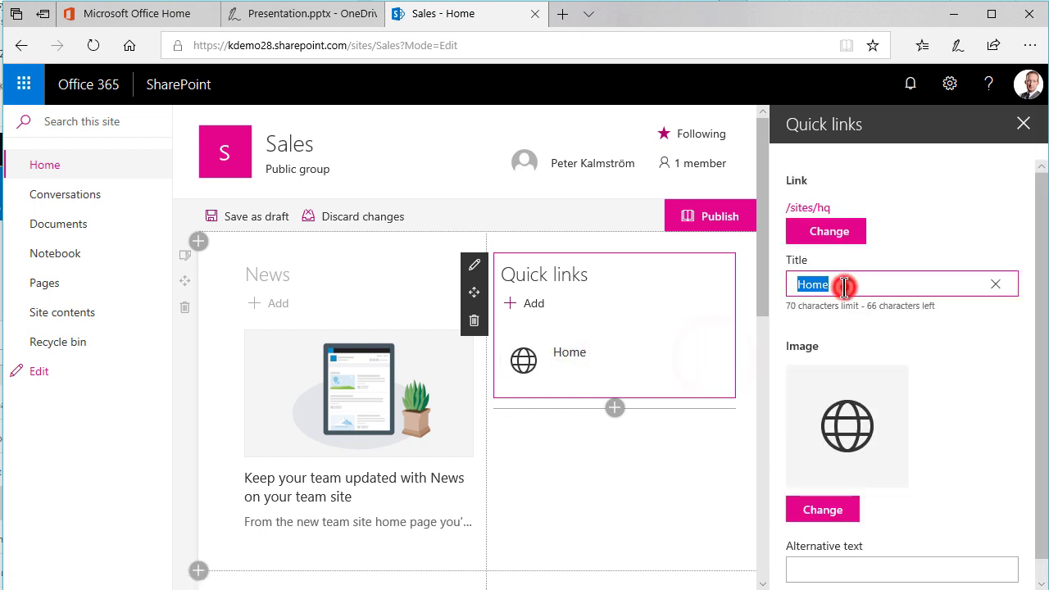
text(HQ)
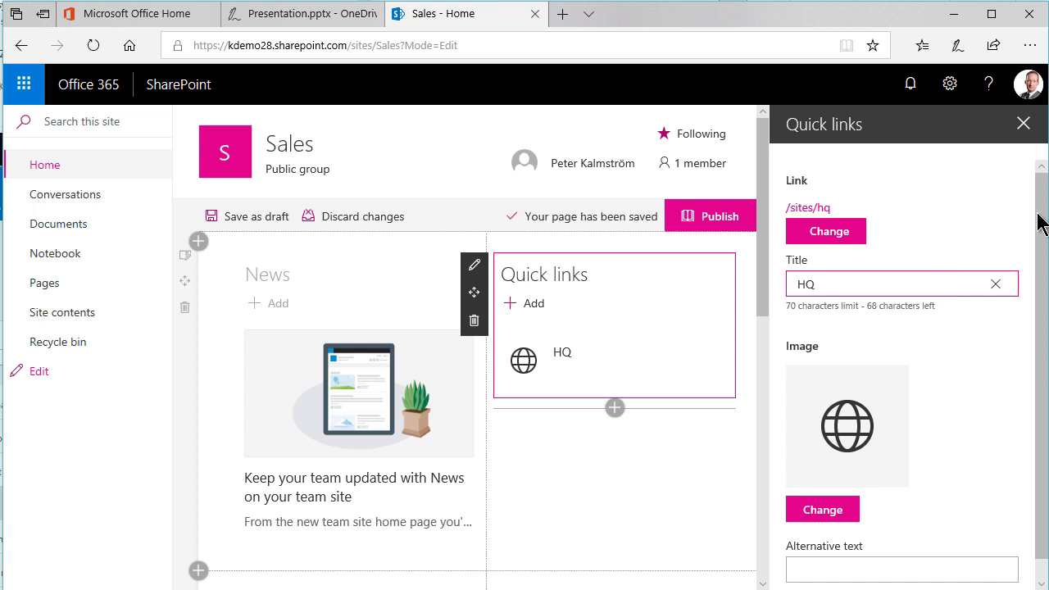
click(1024, 124)
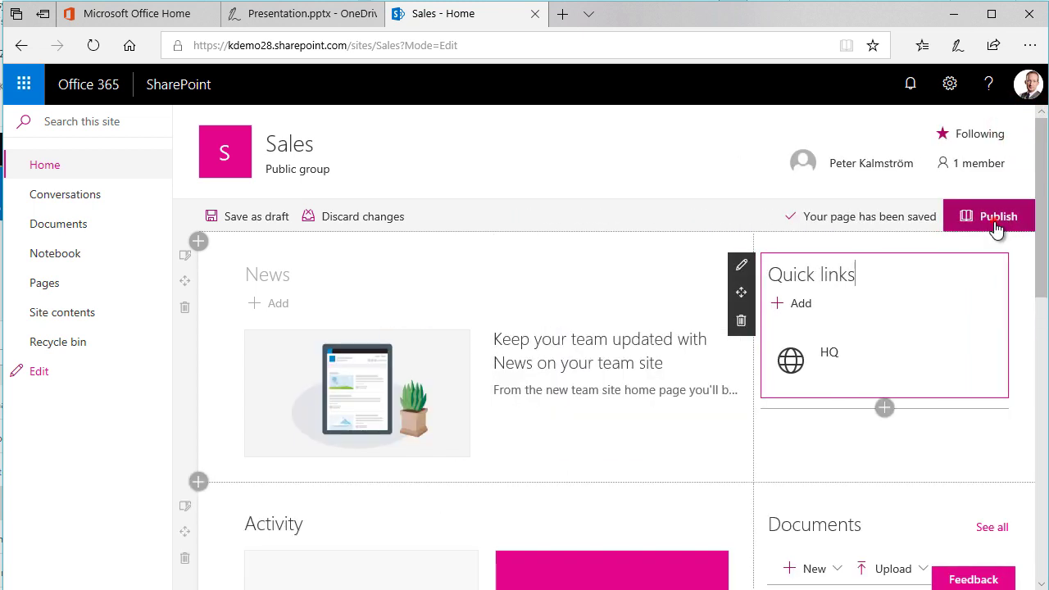
click(996, 216)
Step: Switch to the Presentation.pptx exercise notes and highlight the bullet about adding links between department sites and the HQ site
click(283, 14)
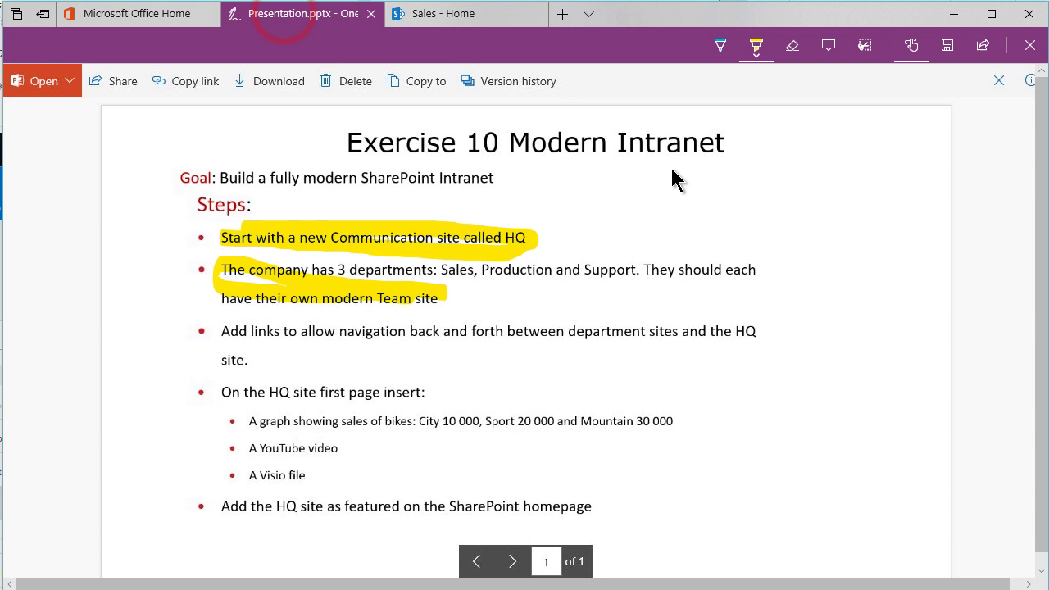
mouse_move(242, 336)
mouse_down()
mouse_move(238, 369)
mouse_move(246, 339)
mouse_move(747, 336)
mouse_up()
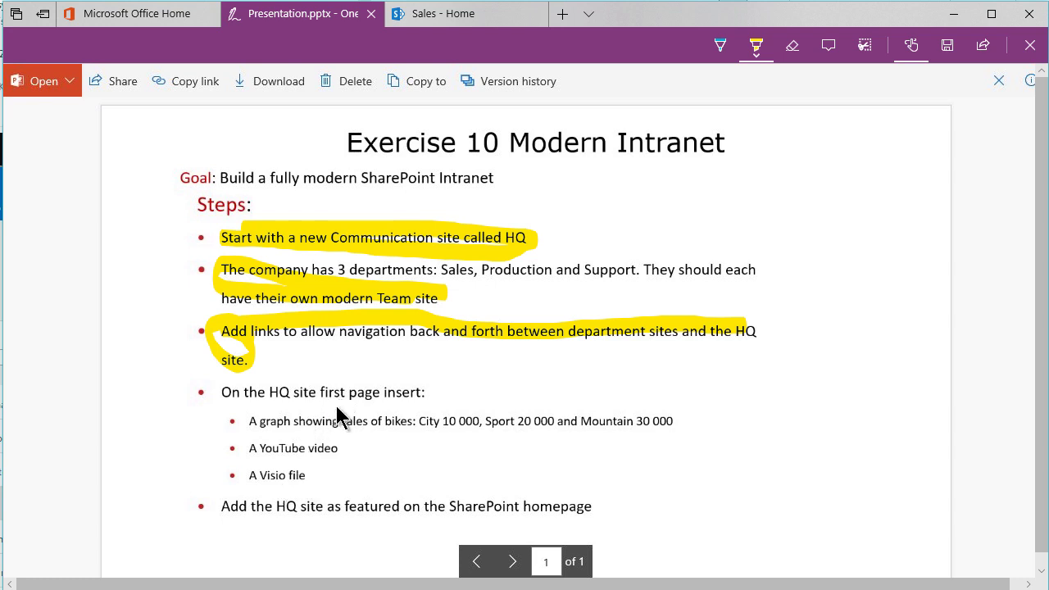
Step: Return to the Sales site, follow its HQ quick link, and look over the content of the HQ home page
click(440, 14)
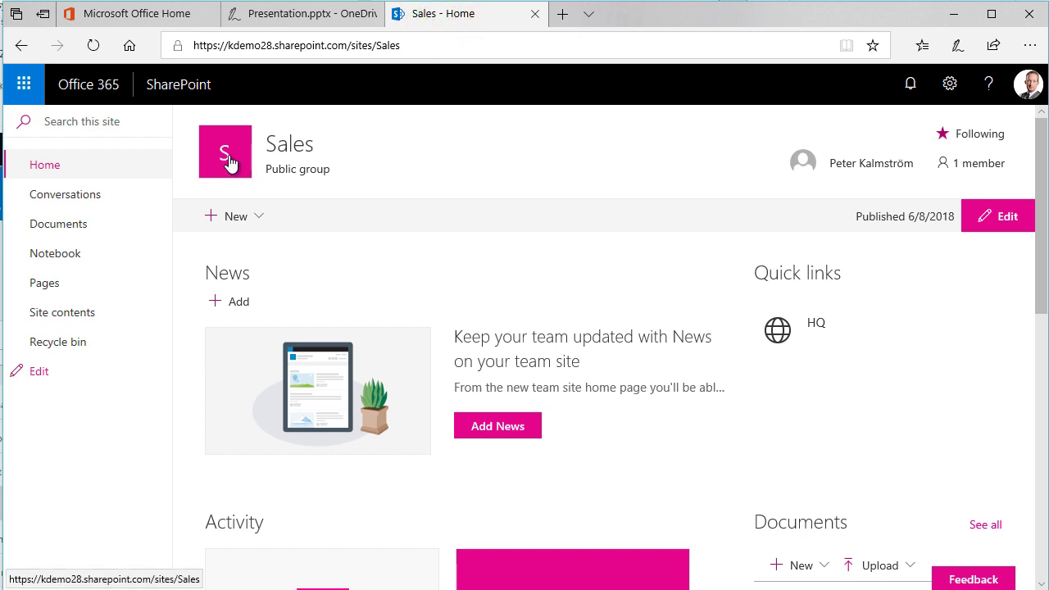
click(788, 326)
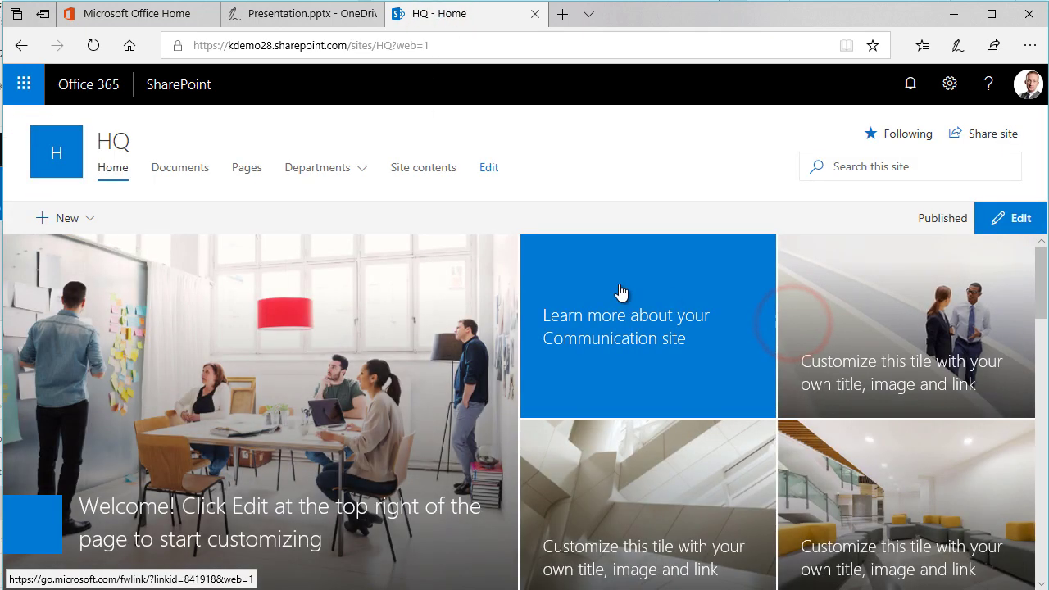
scroll(438, 363, down, 5)
scroll(438, 363, up, 4)
scroll(396, 343, down, 1)
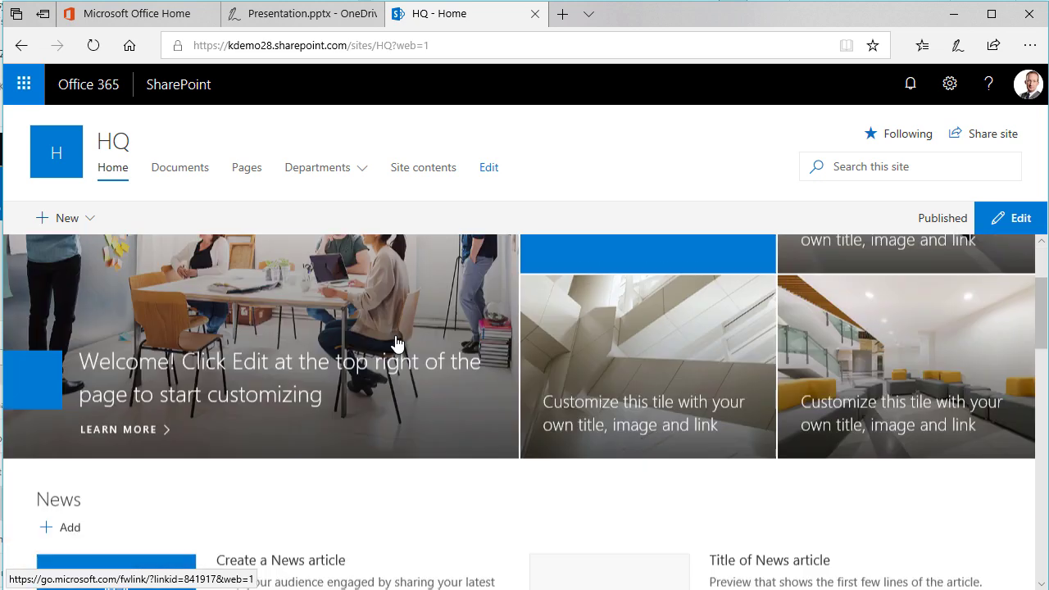
scroll(396, 343, down, 3)
scroll(388, 366, up, 5)
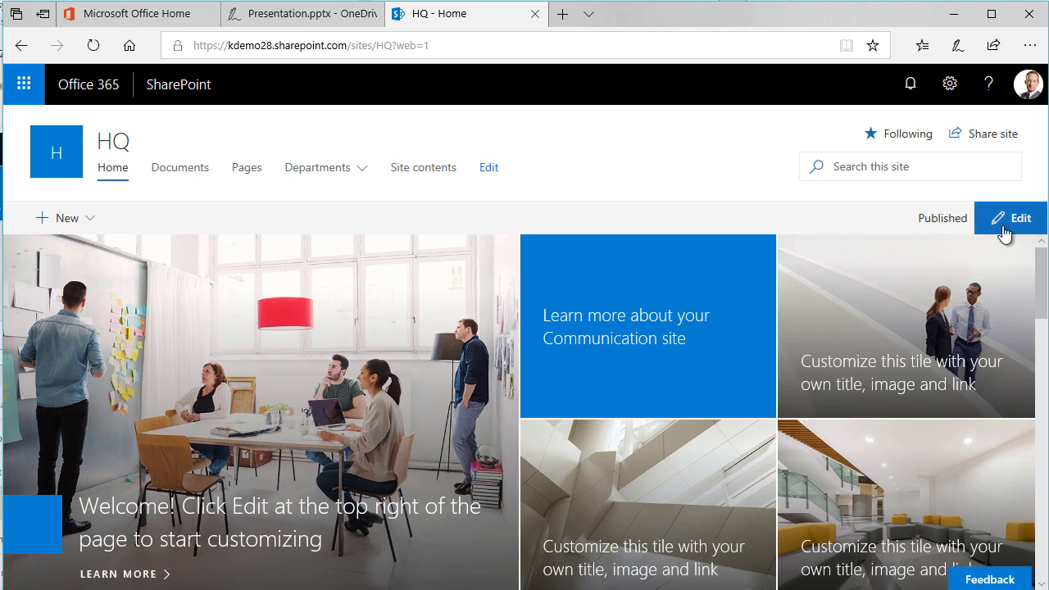
scroll(668, 369, down, 10)
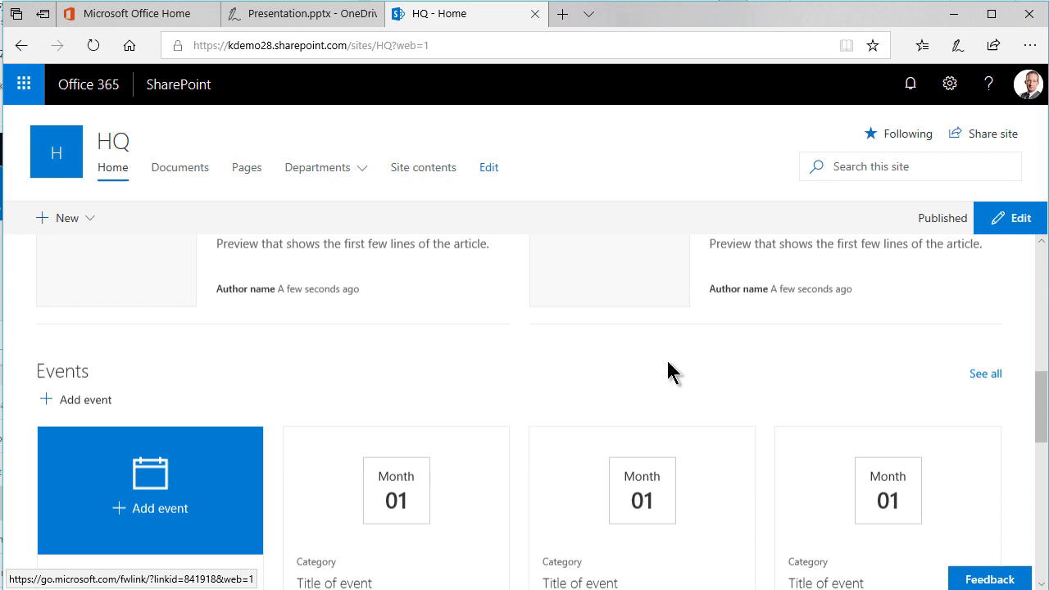
scroll(669, 370, up, 2)
scroll(668, 371, up, 8)
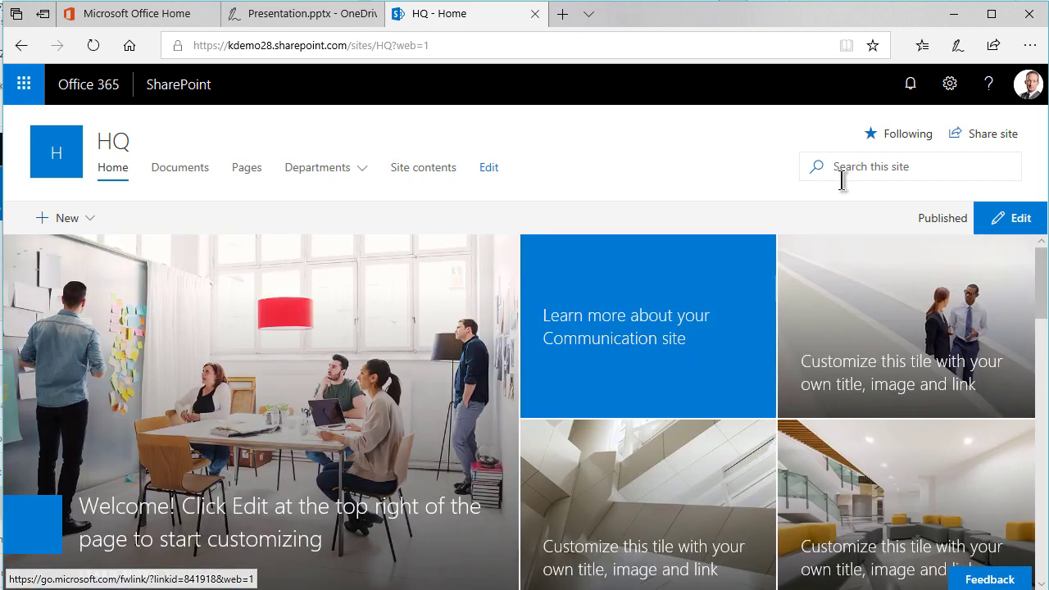
Step: Add a new page to the HQ site, dismiss the introduction, and remove the image from the page's title area
click(949, 85)
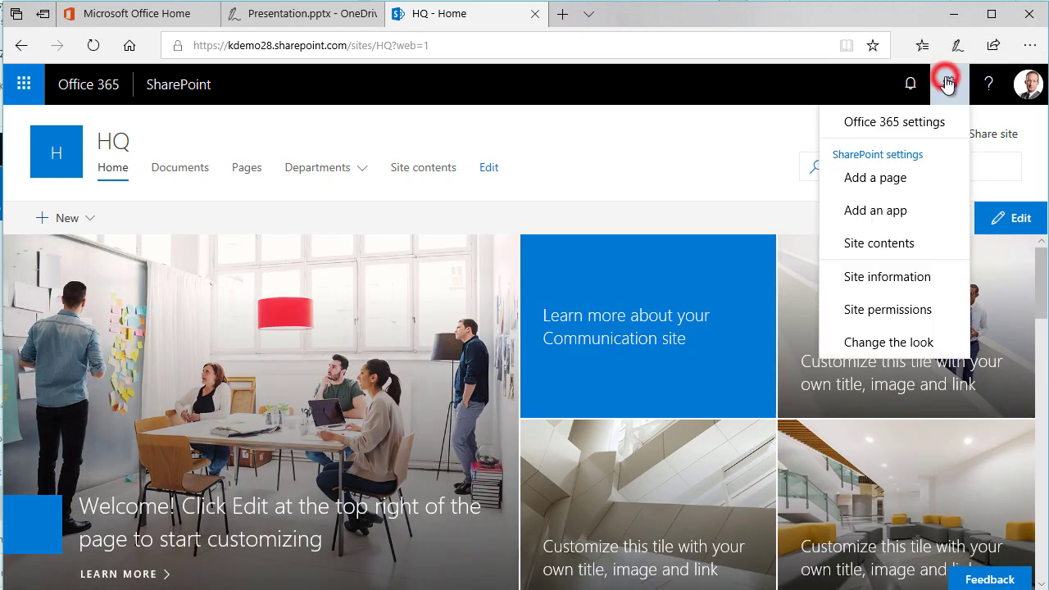
click(880, 186)
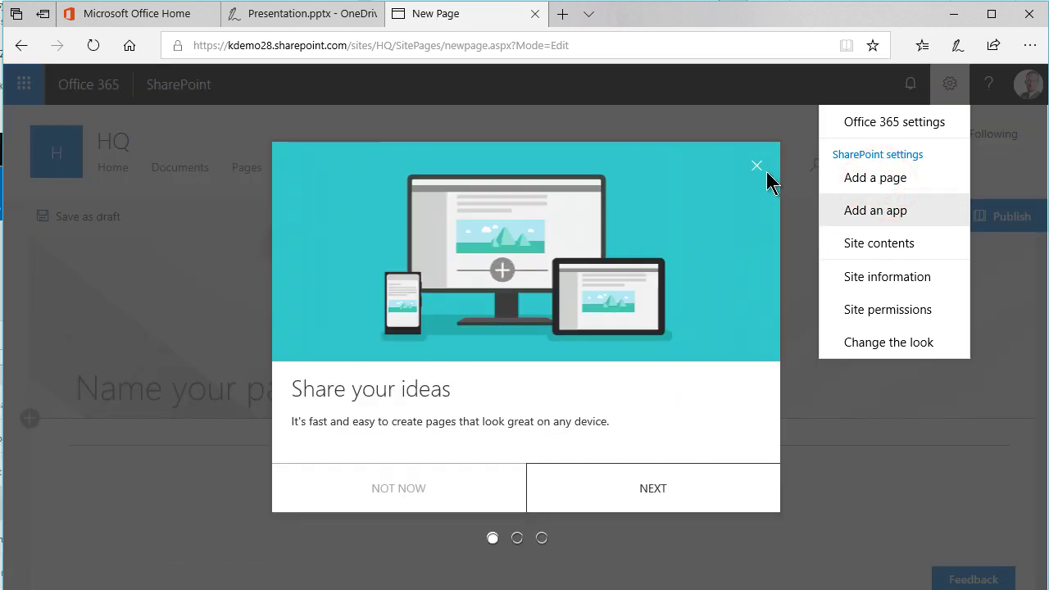
click(756, 168)
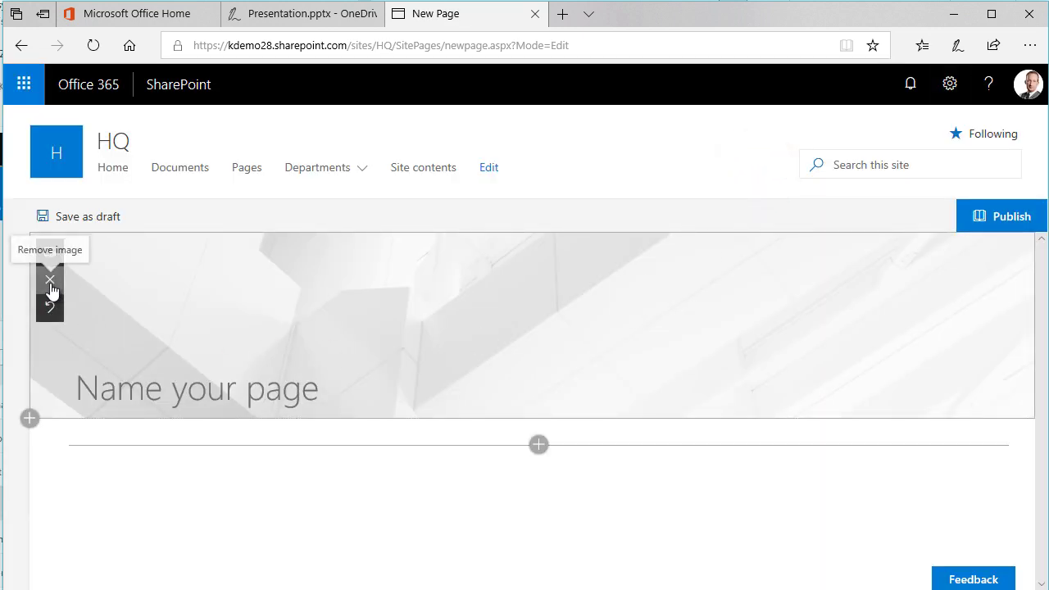
click(50, 284)
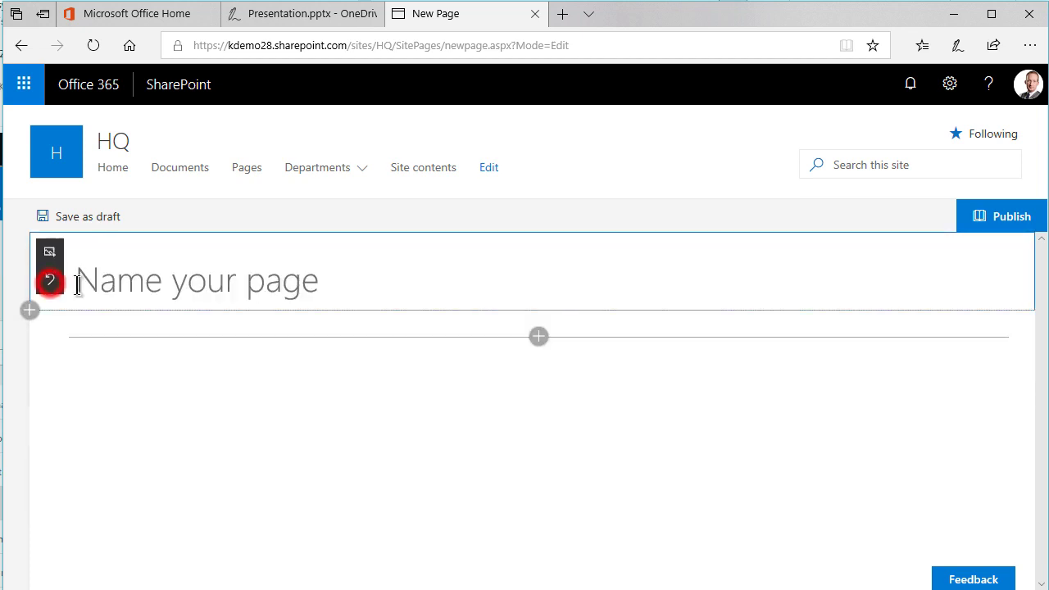
Step: Name the new page HQ and add a three-column section beneath the title
click(154, 279)
click(338, 277)
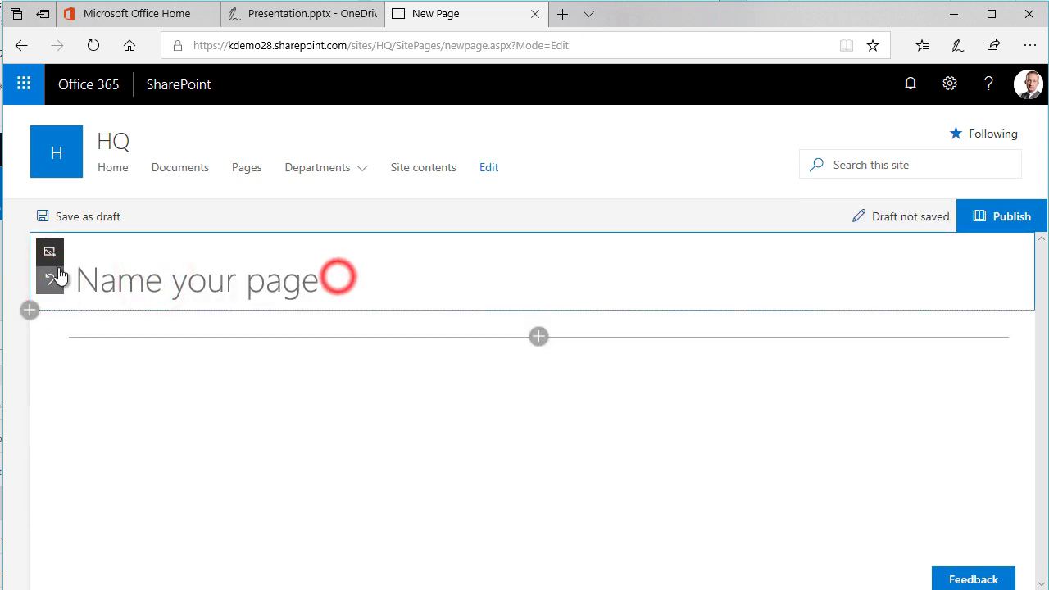
text(HQ)
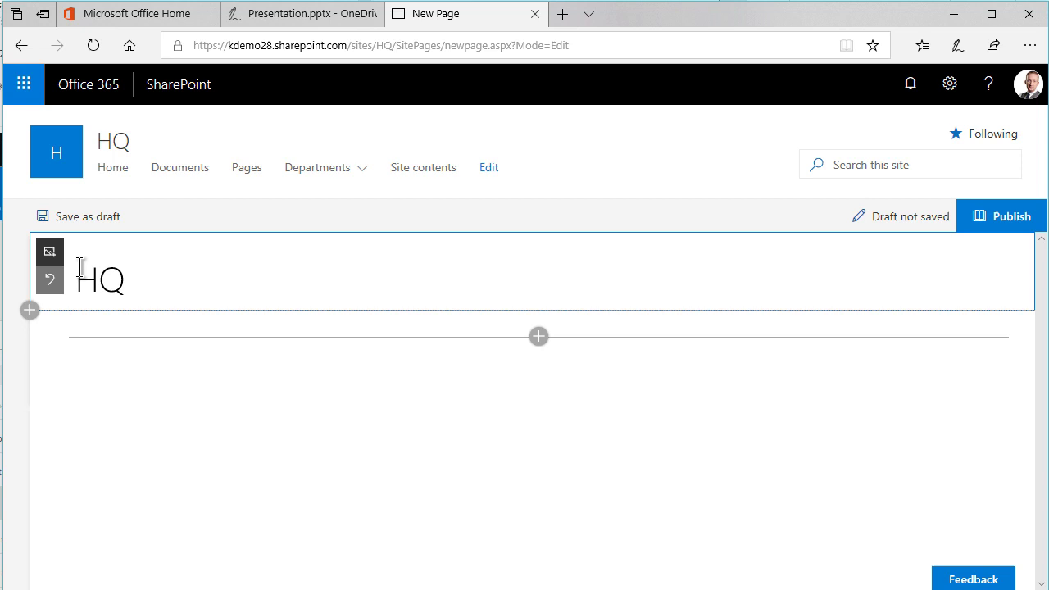
click(30, 311)
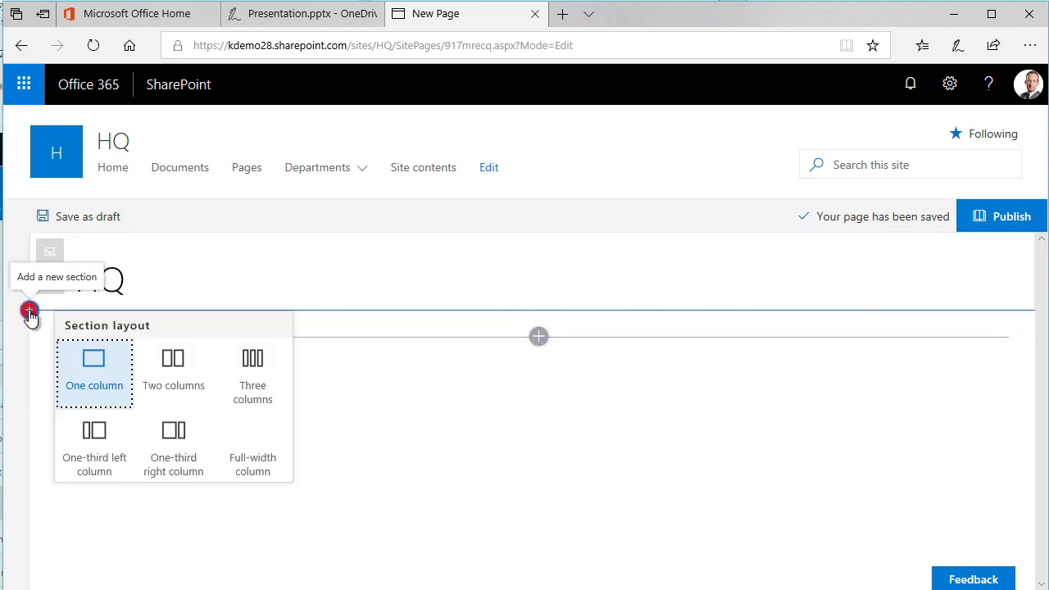
click(250, 365)
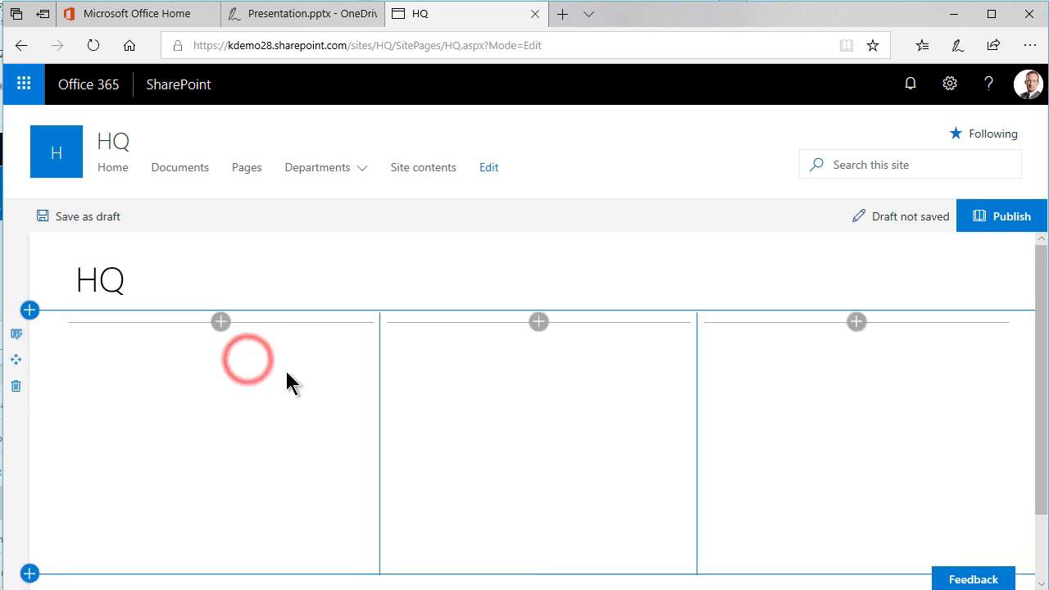
Step: Check the exercise notes for the required content, then insert a Quick chart in the page's first column and title it Sales
click(283, 15)
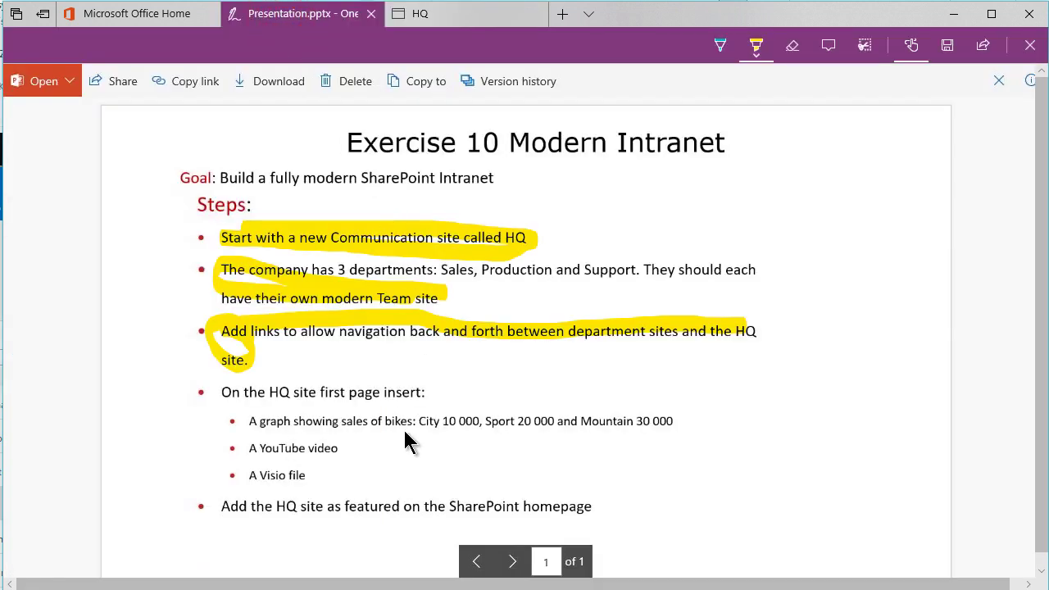
click(420, 14)
click(221, 322)
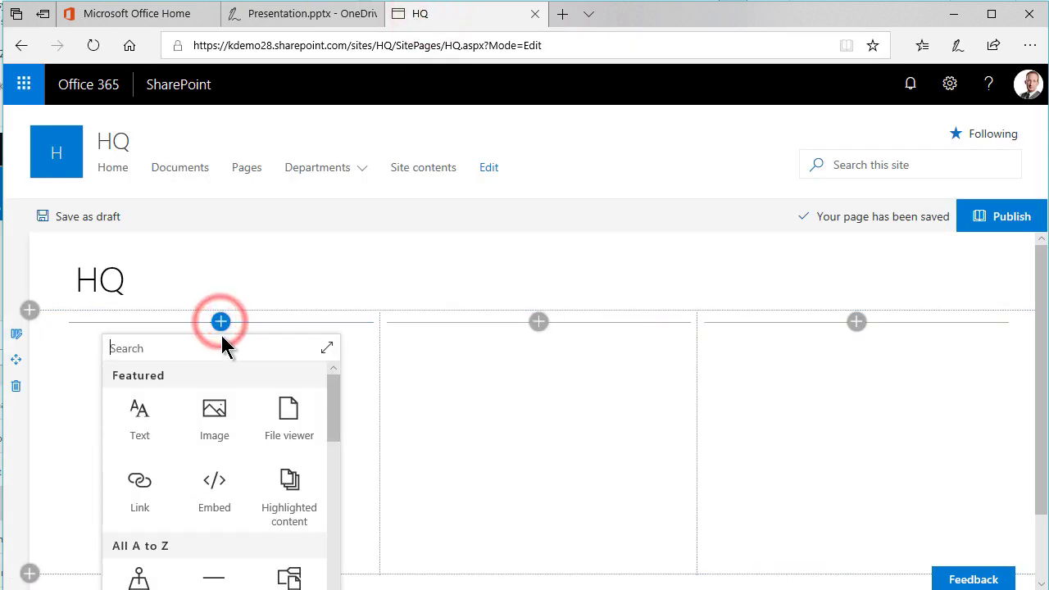
drag(335, 403, 332, 512)
click(290, 472)
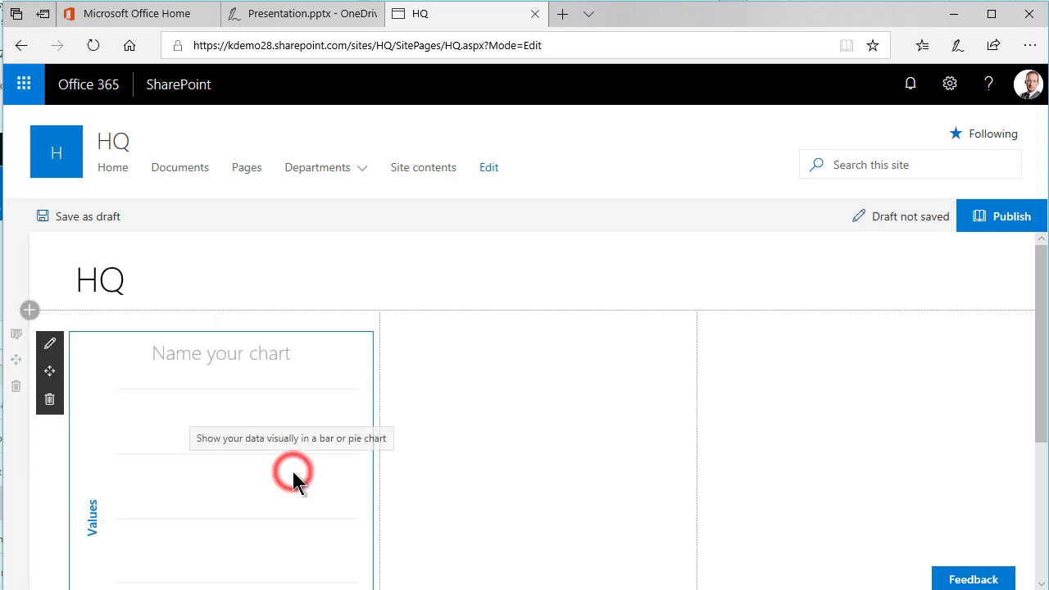
click(188, 357)
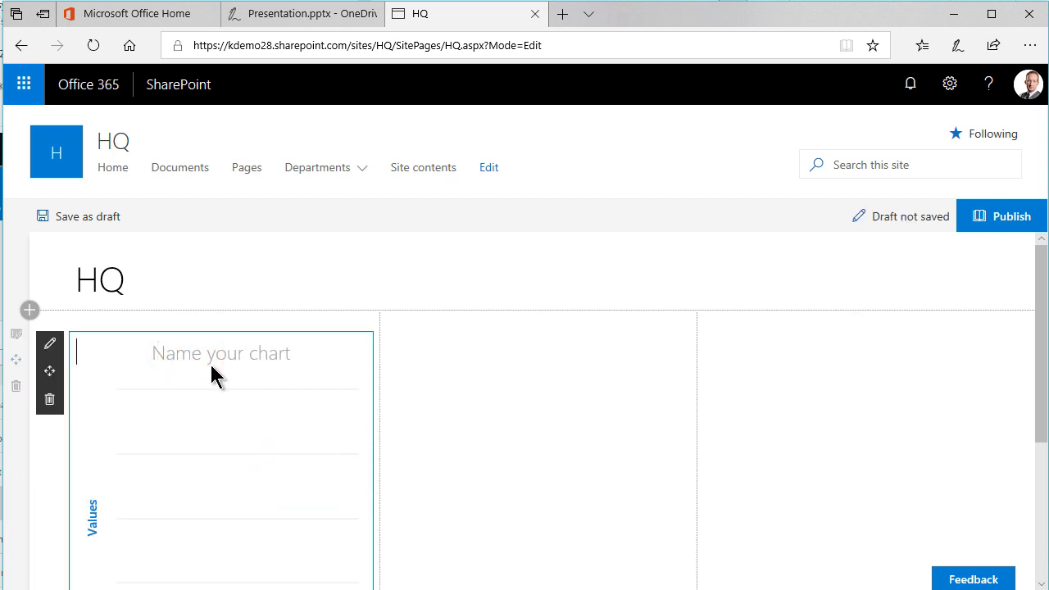
text(Sales)
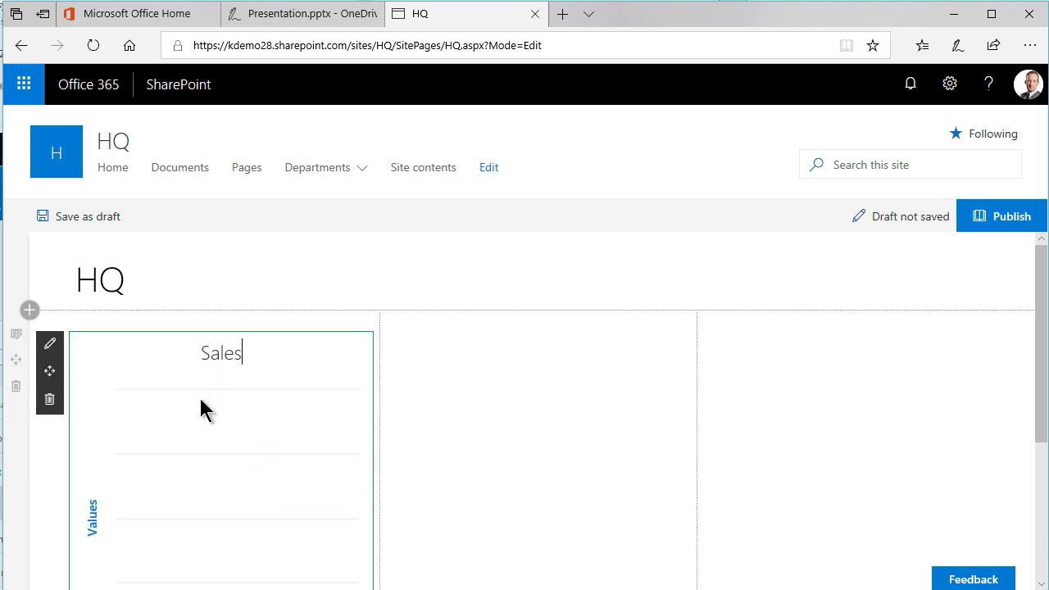
Step: Open the Sales chart's settings and enter the first data point as City with a value of 10000
click(50, 351)
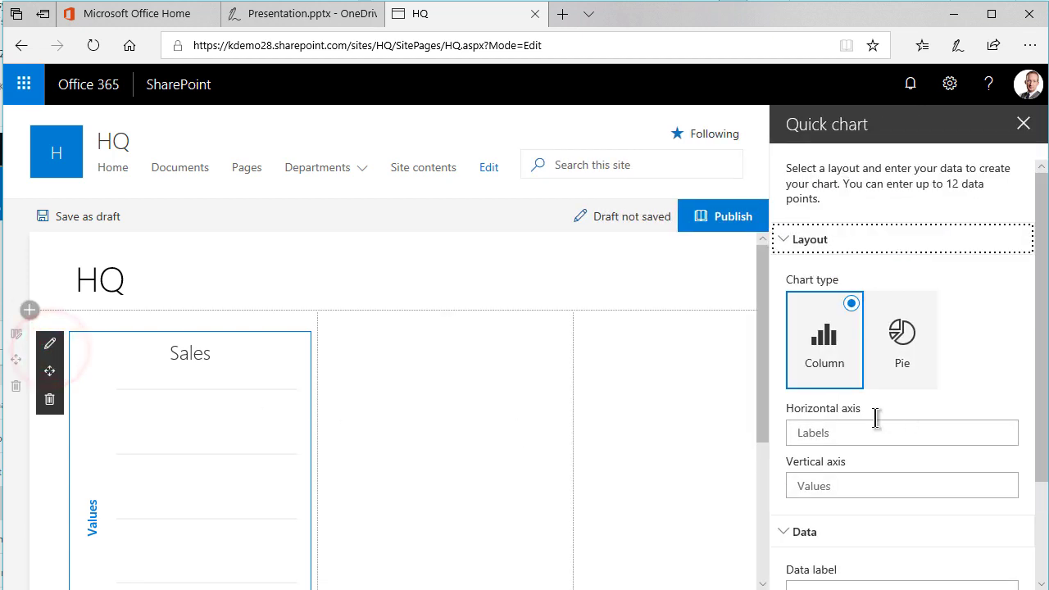
scroll(953, 425, down, 2)
click(869, 460)
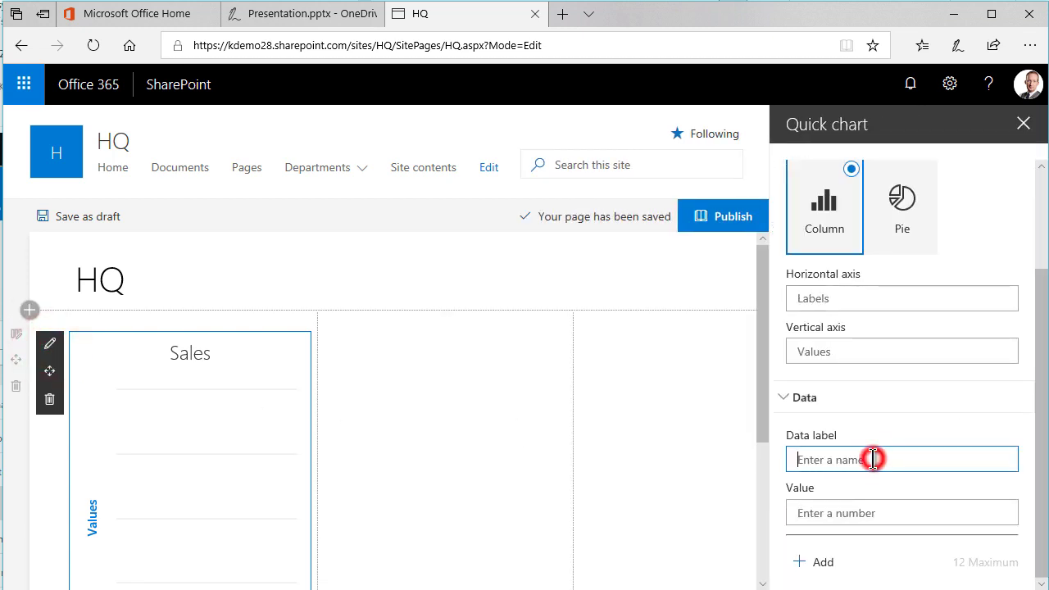
text(City)
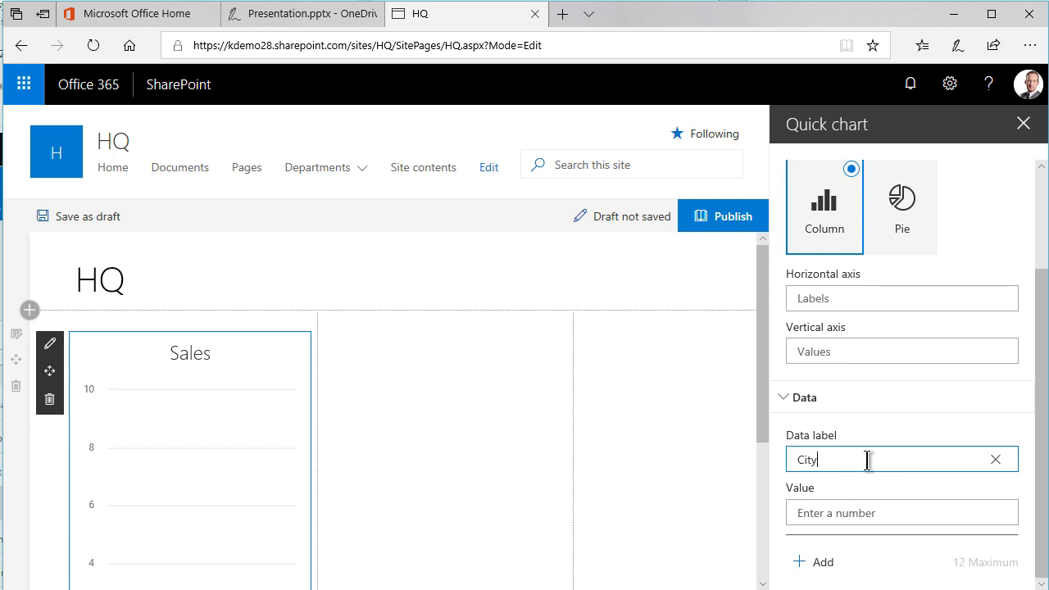
key(Tab)
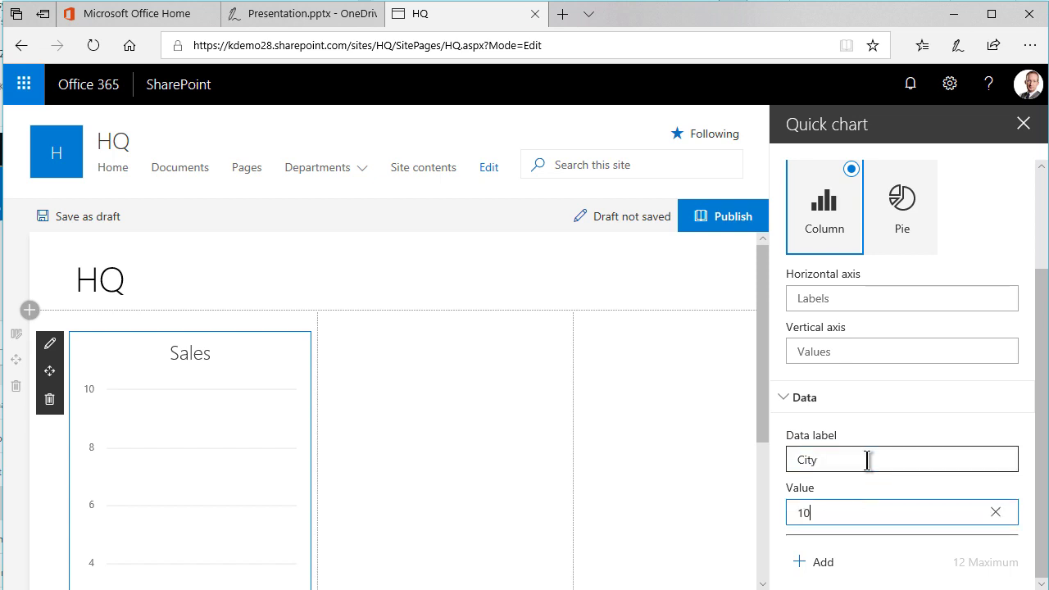
text(10000)
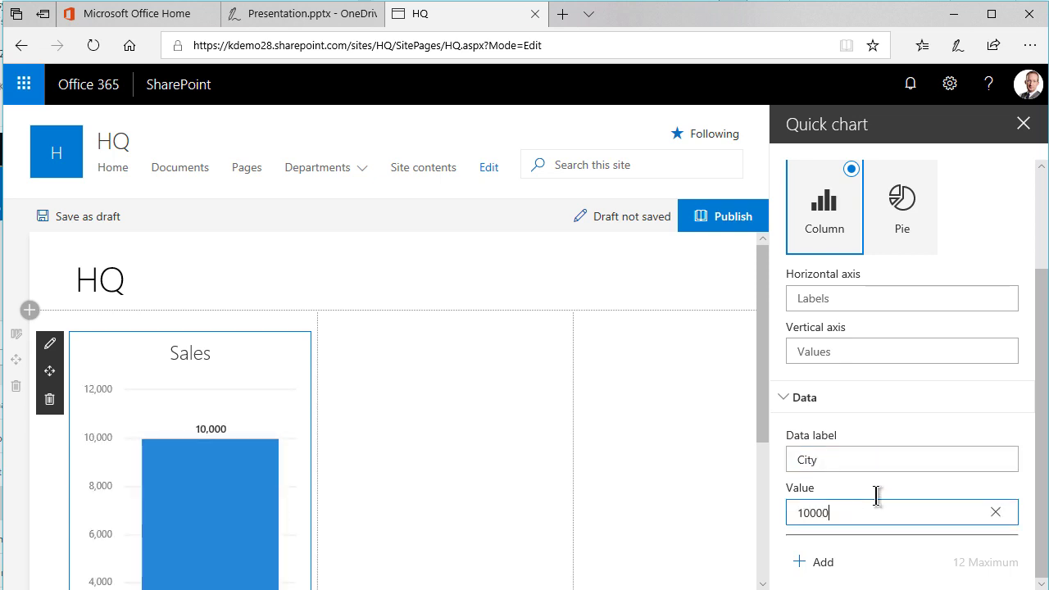
Step: Add a second data point to the Sales chart labelled Mountain with a value of 20000
click(821, 573)
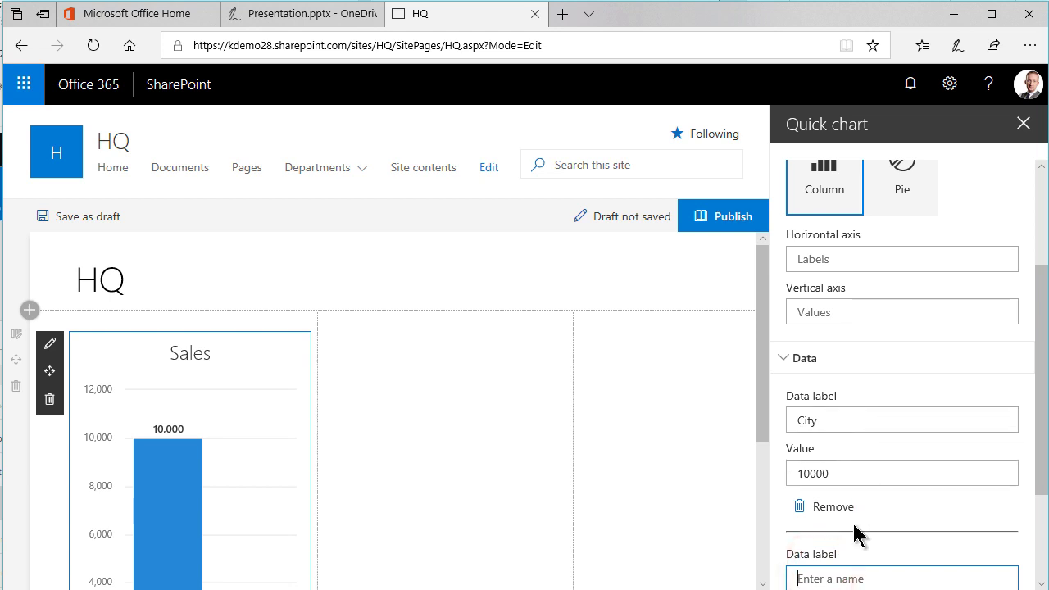
scroll(849, 558, down, 2)
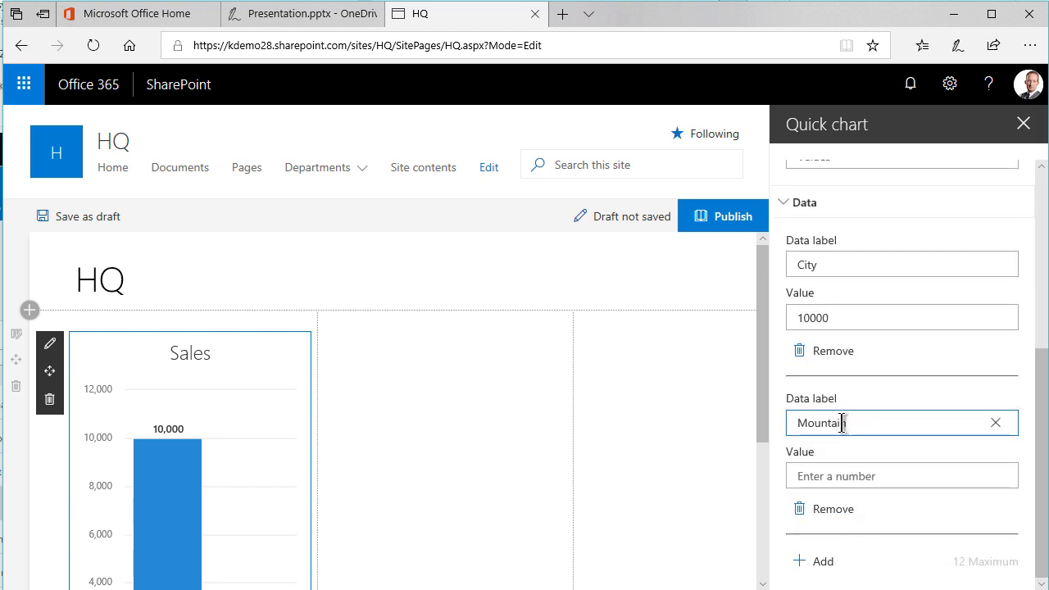
text(Mountain)
click(830, 476)
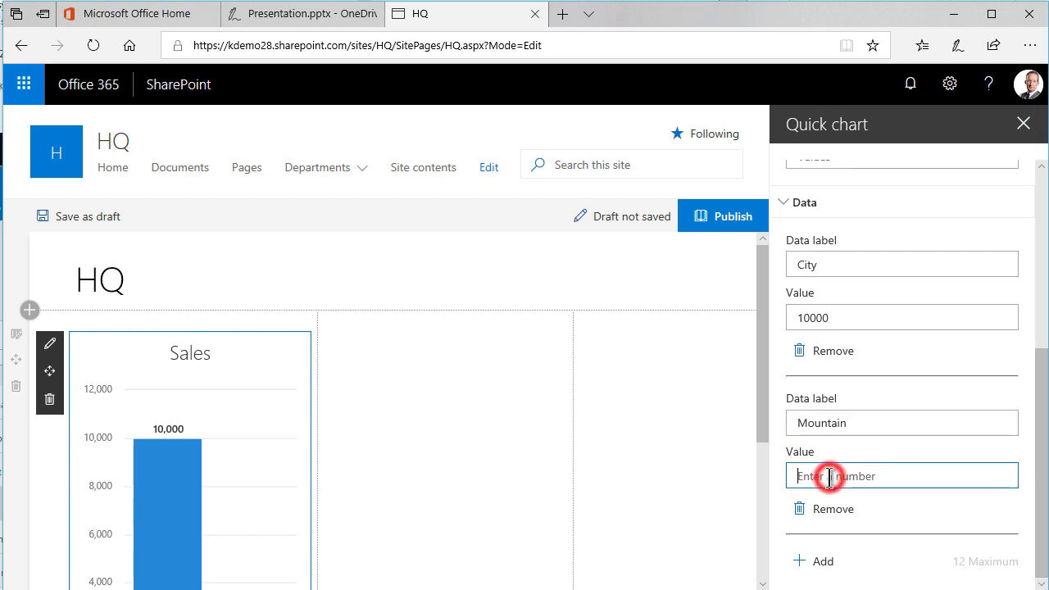
text(20000)
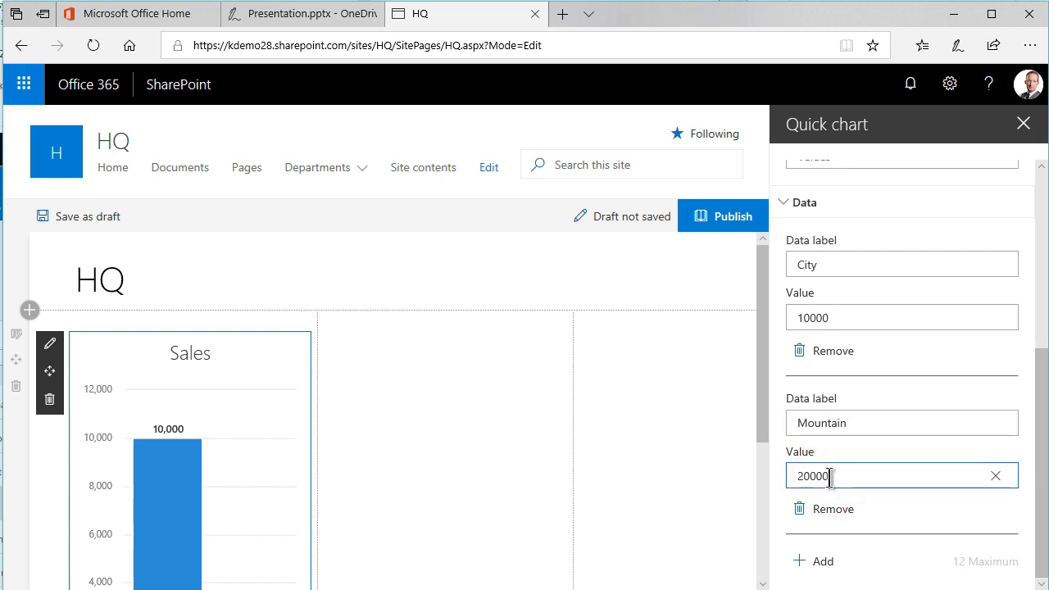
Step: Add a third data point to the Sales chart labelled Sport with a value of 15000
click(823, 561)
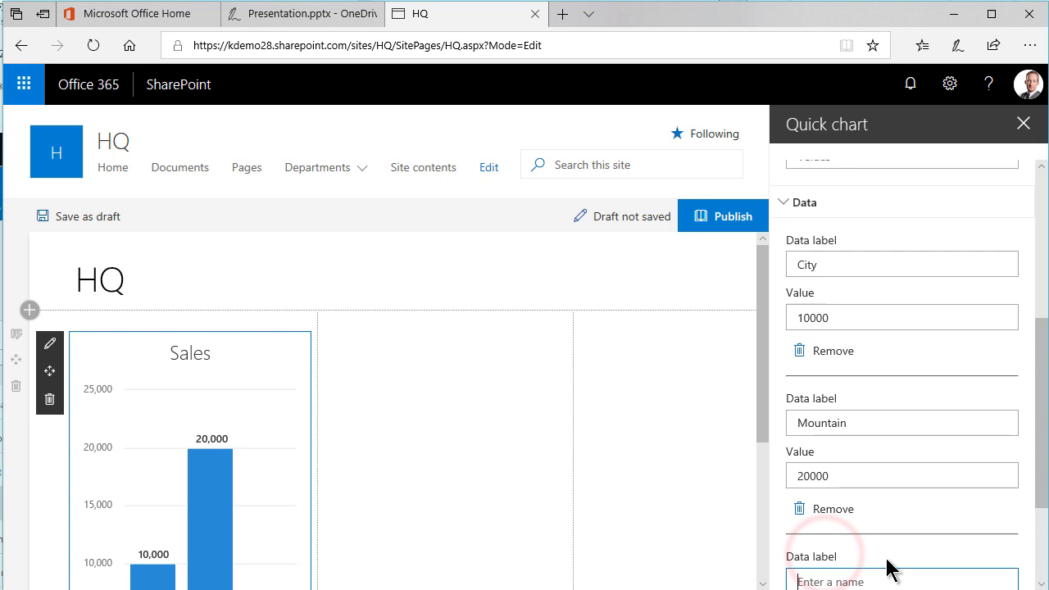
scroll(889, 569, down, 2)
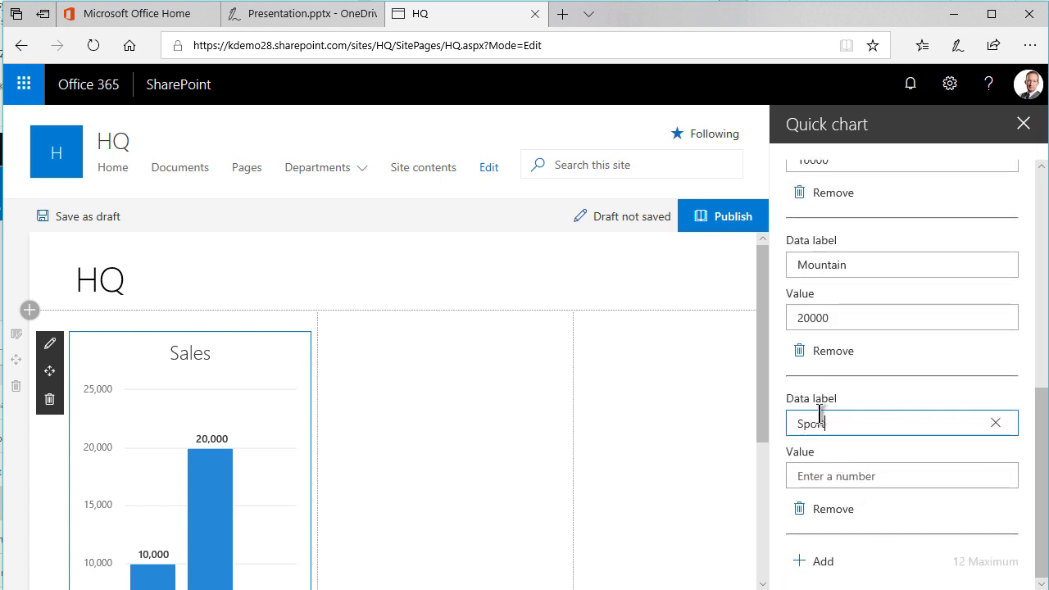
text(Sport)
key(Tab)
text(15000)
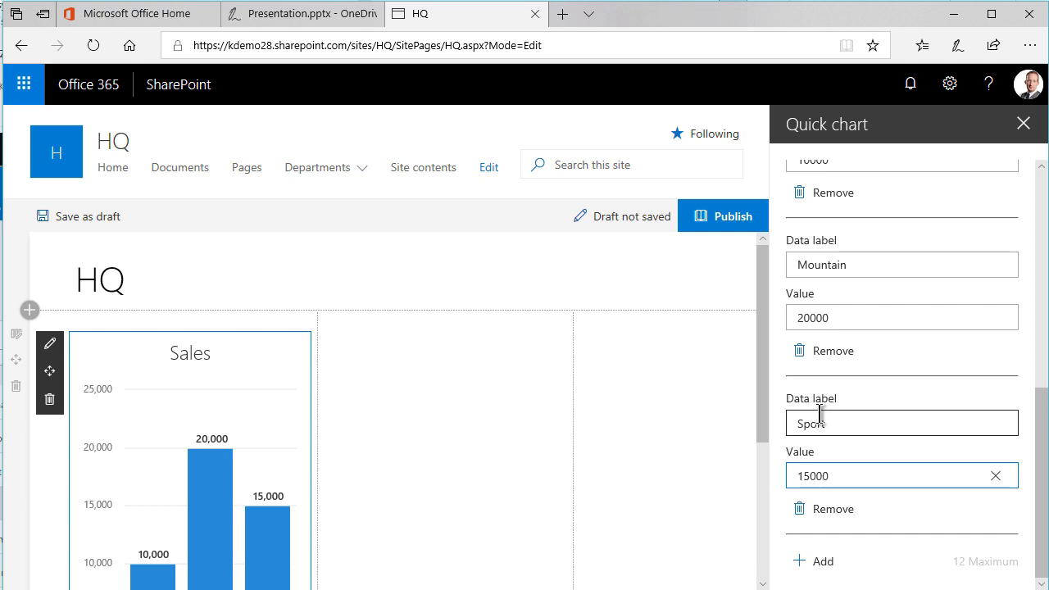
Step: Change the Sales chart's type to Pie and close its settings
click(1045, 265)
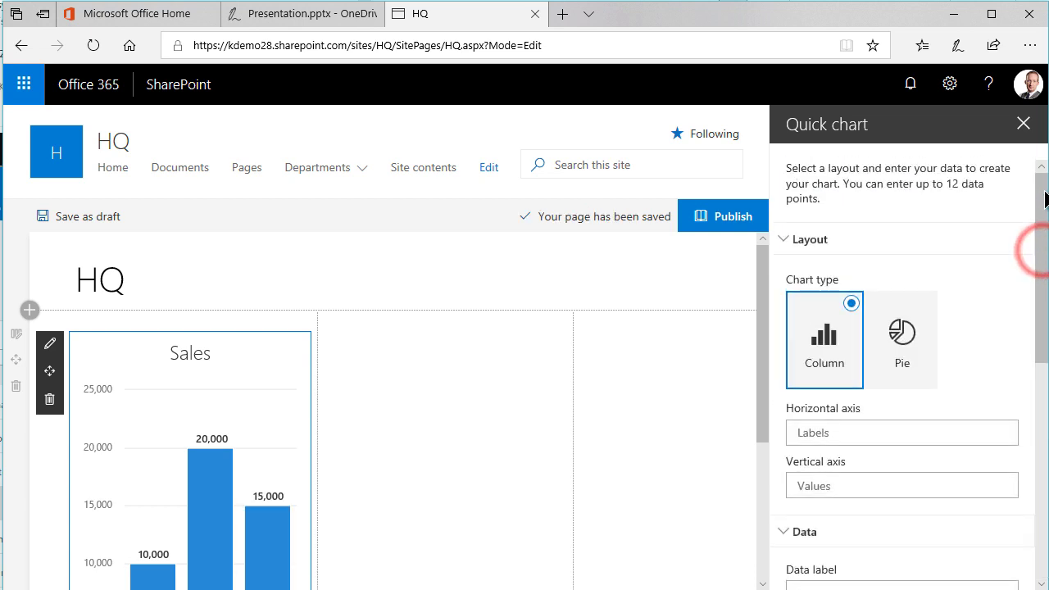
click(899, 330)
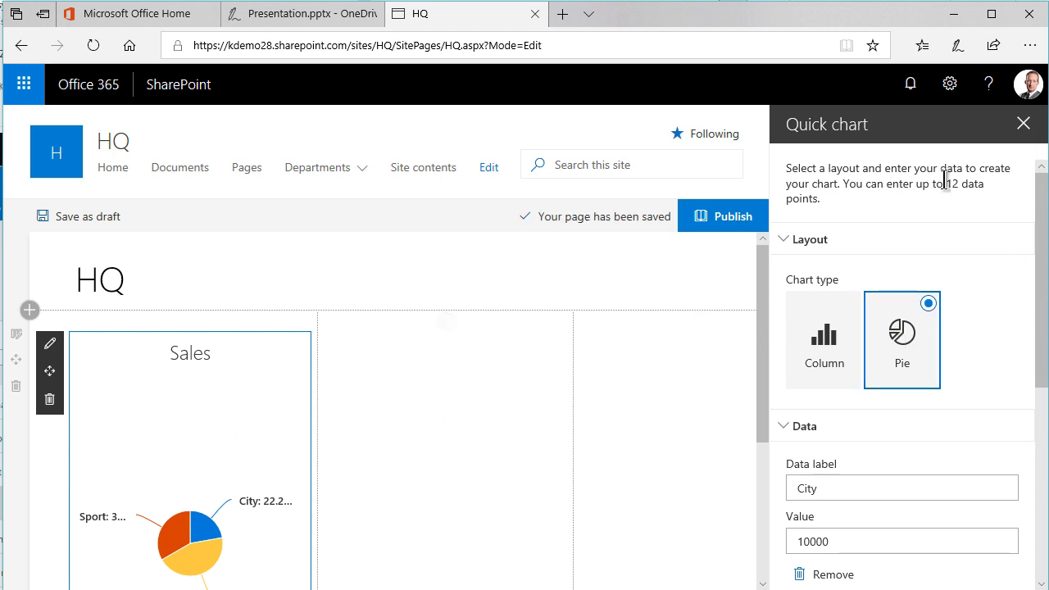
click(1021, 123)
click(517, 398)
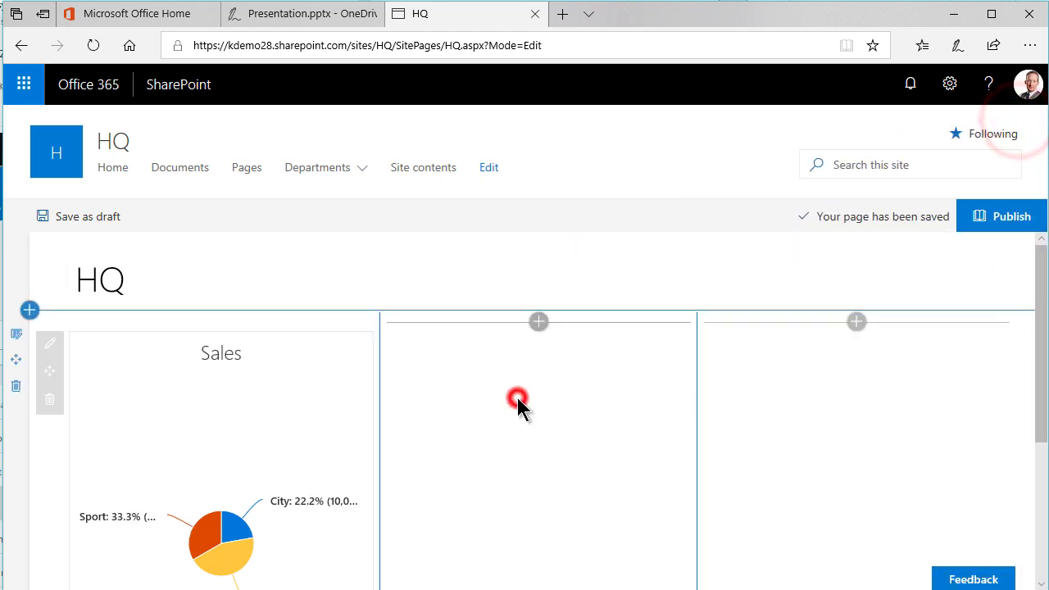
Step: Highlight the bike sales graph bullet on the exercise slide in yellow and return to the HQ page
click(299, 15)
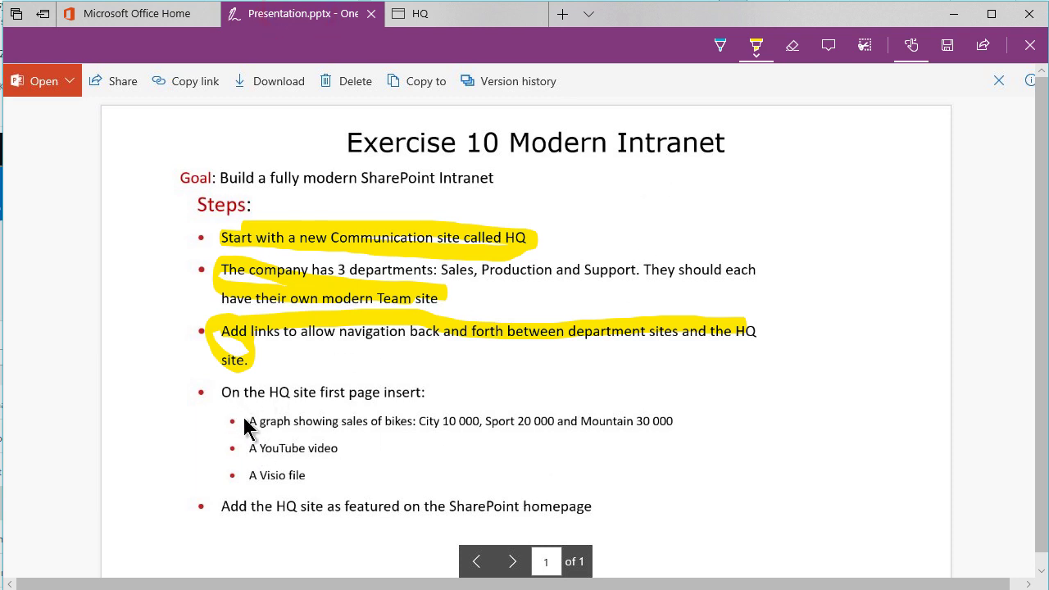
drag(244, 426, 672, 421)
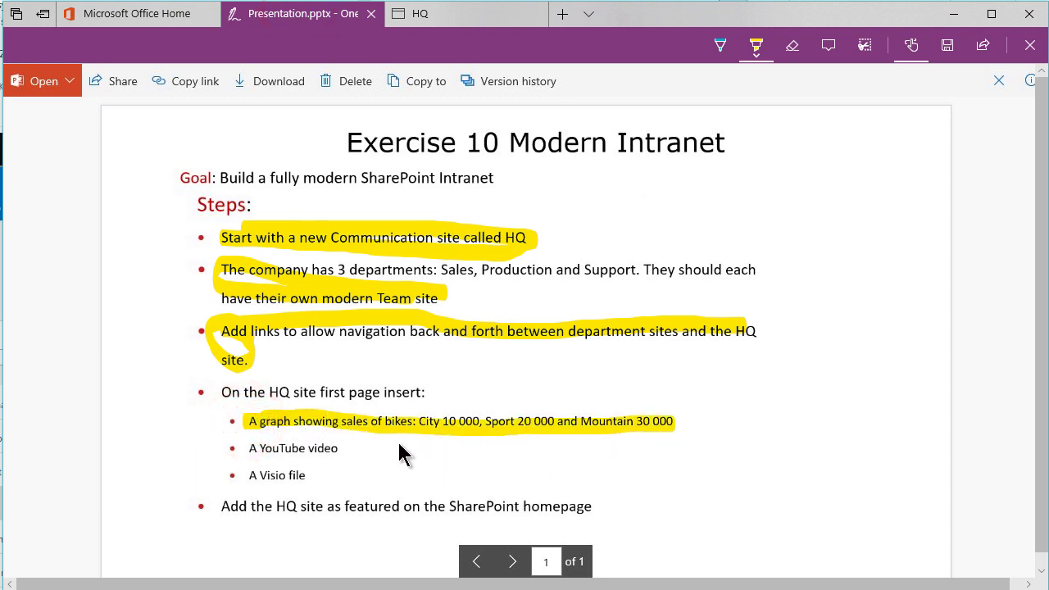
click(451, 14)
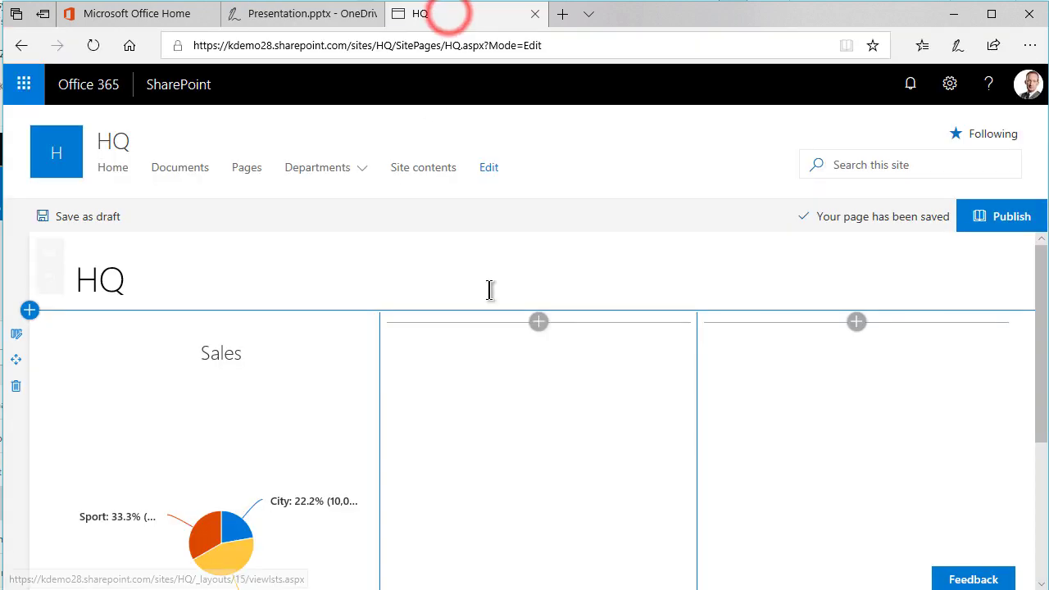
Step: Open youtube.com in a new browser tab
click(562, 14)
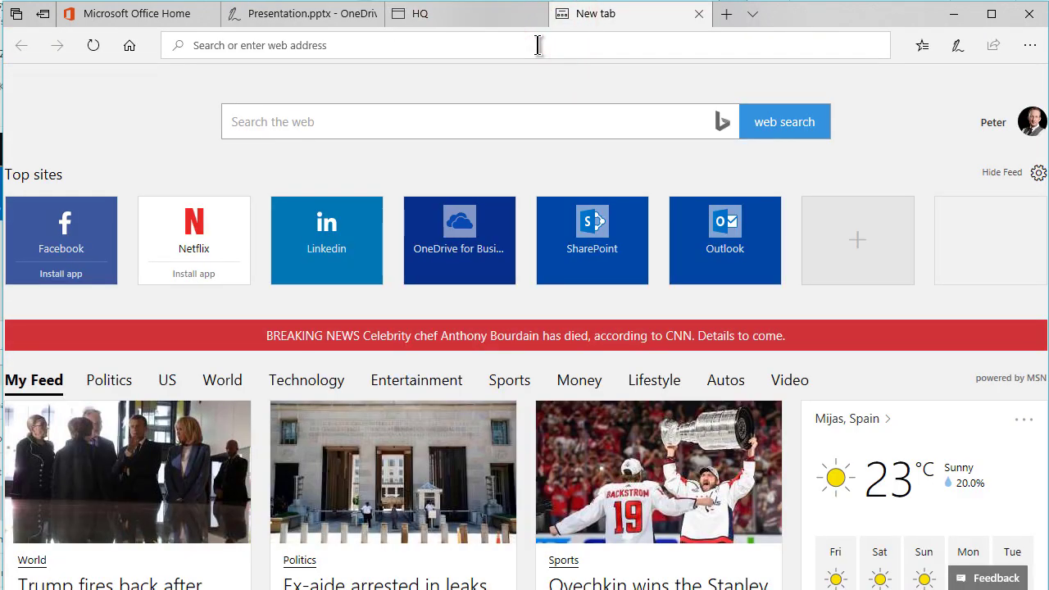
text(you)
key(Down)
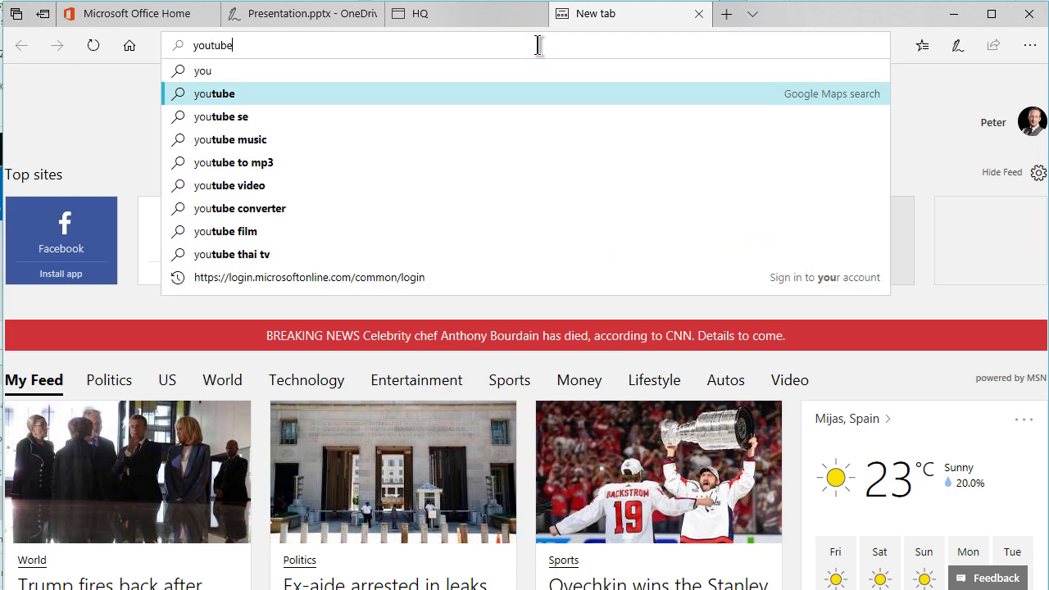
text(.com)
key(Return)
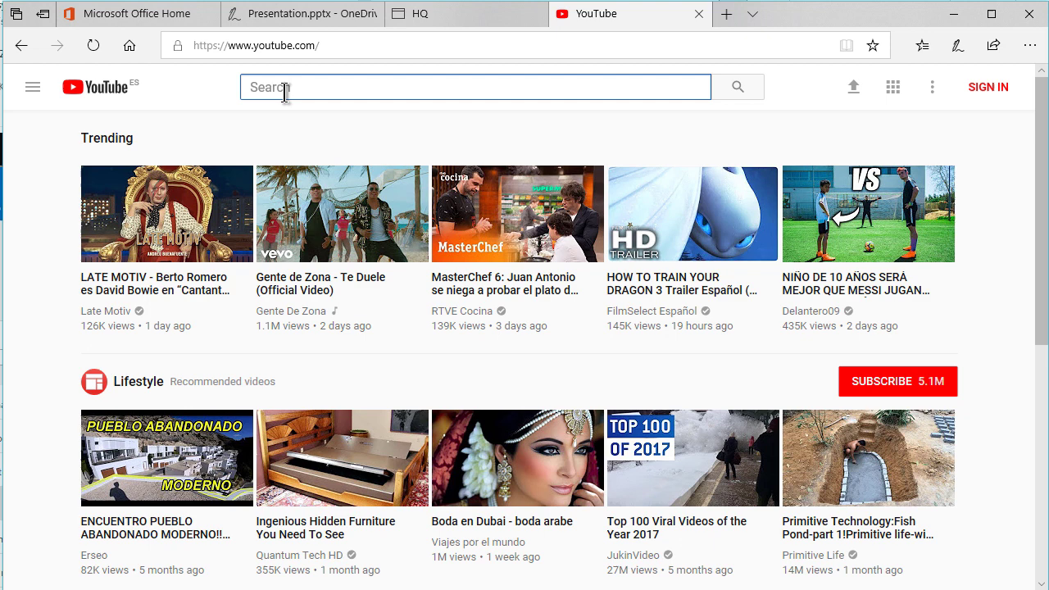
Step: Search YouTube for "kalmstrom intranet" and open the video "Create a Small Business SharePoint Intranet"
text(kalmstrom)
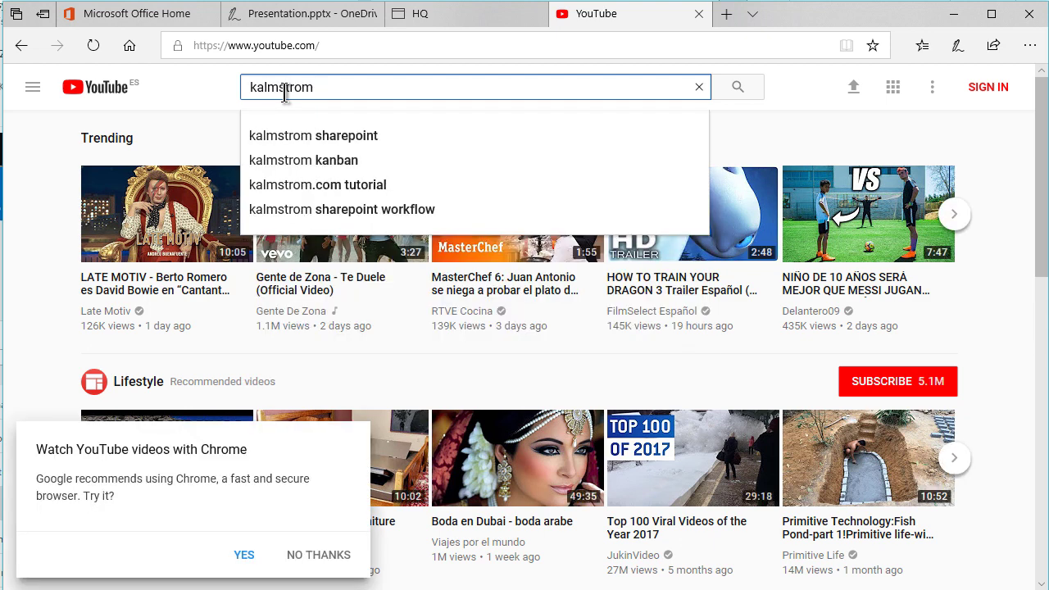
text( intrane)
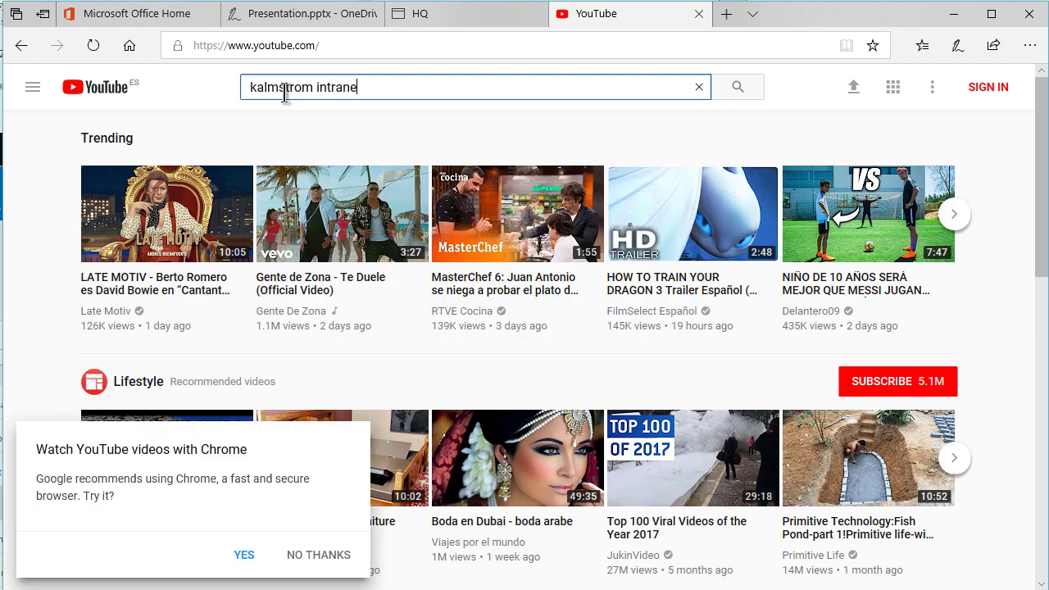
text(t)
key(Return)
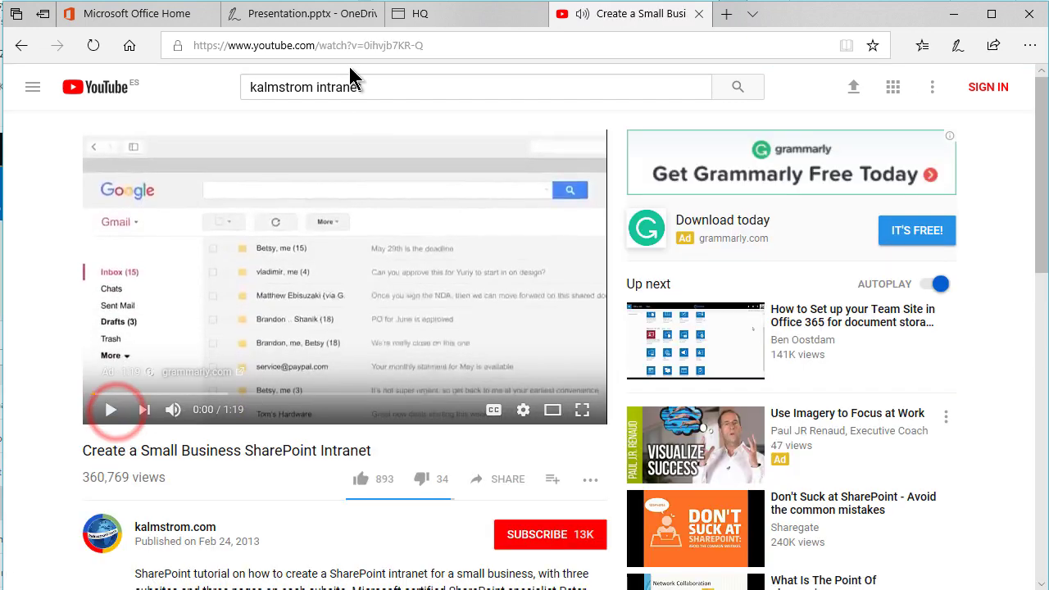
Step: Copy the full embed code of the "Create a Small Business SharePoint Intranet" video from its sharing options
click(445, 46)
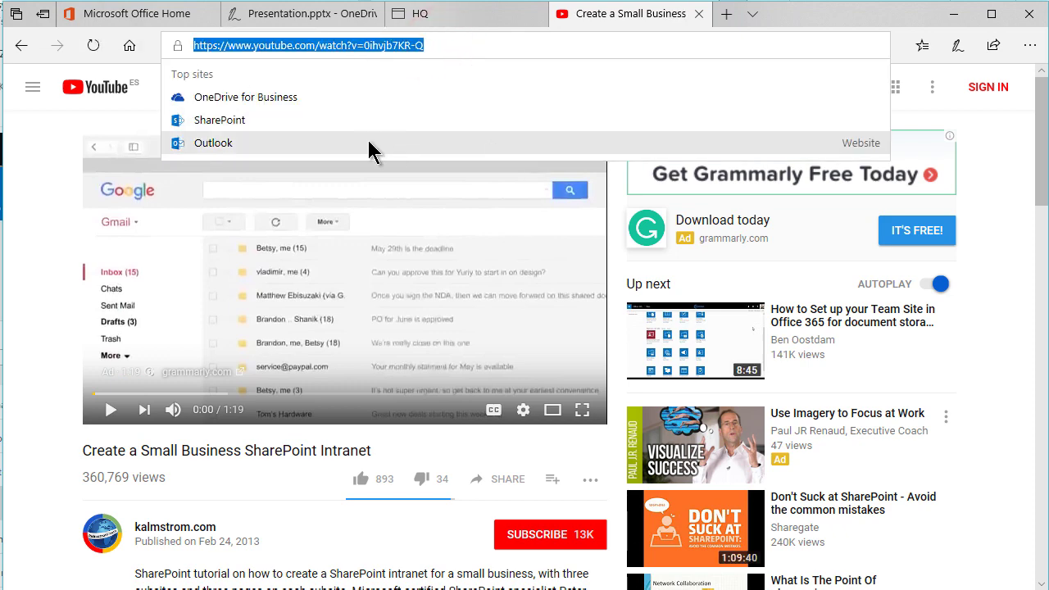
click(498, 489)
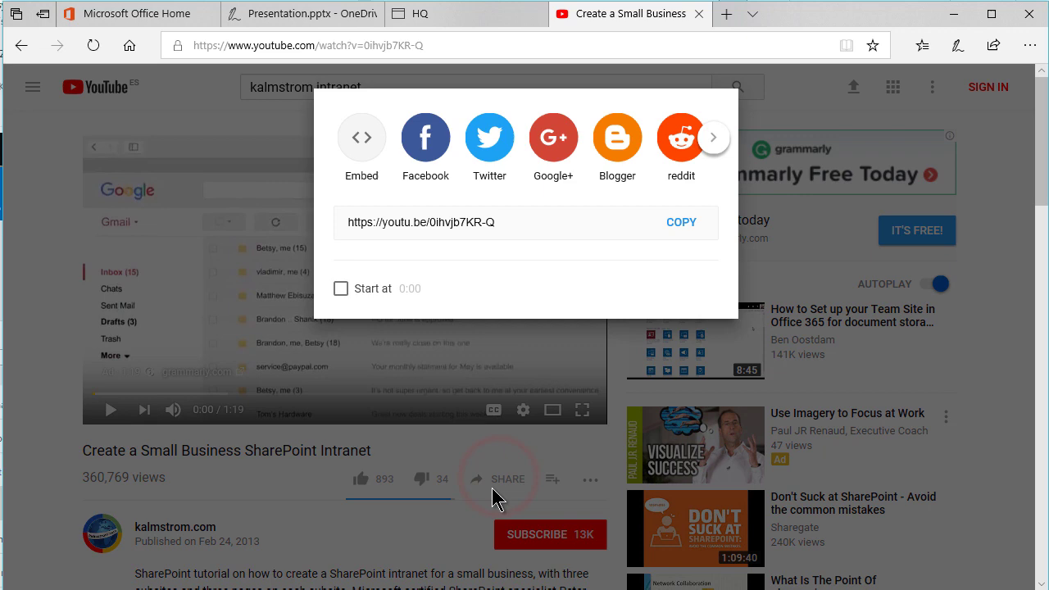
click(356, 141)
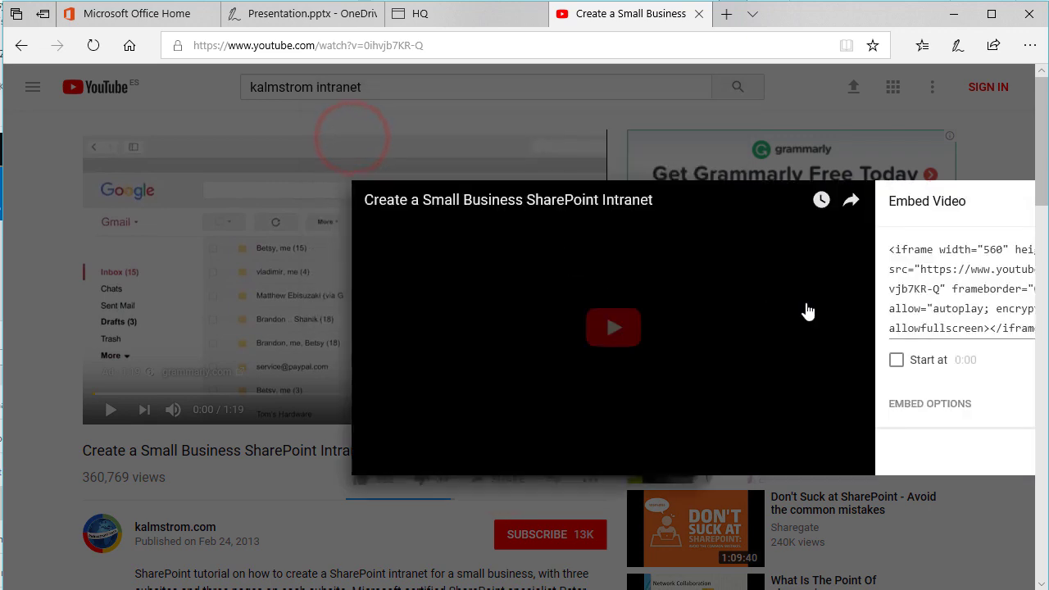
click(894, 250)
right_click(887, 248)
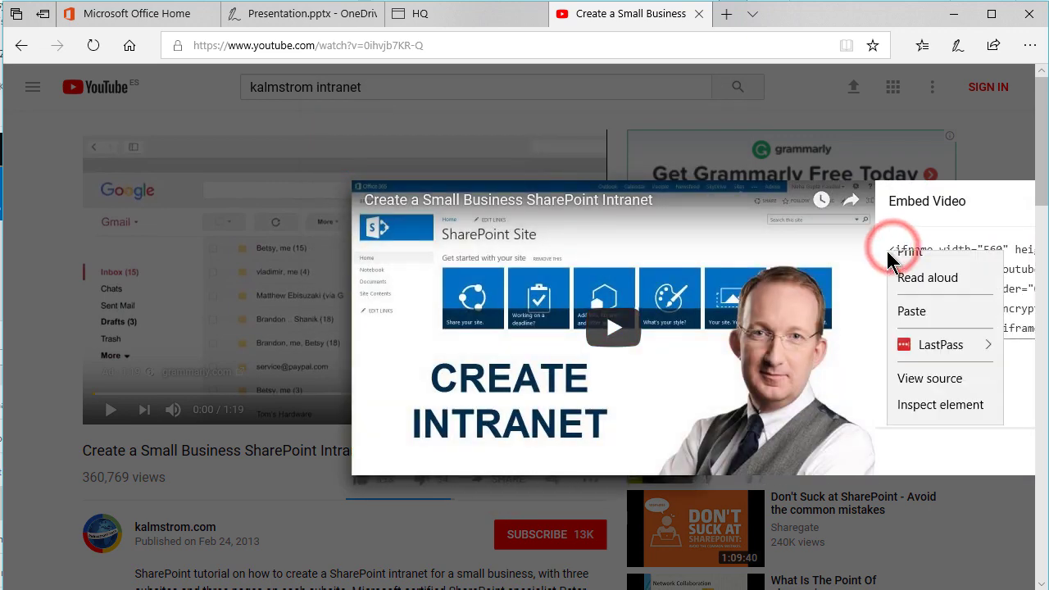
click(887, 248)
click(900, 254)
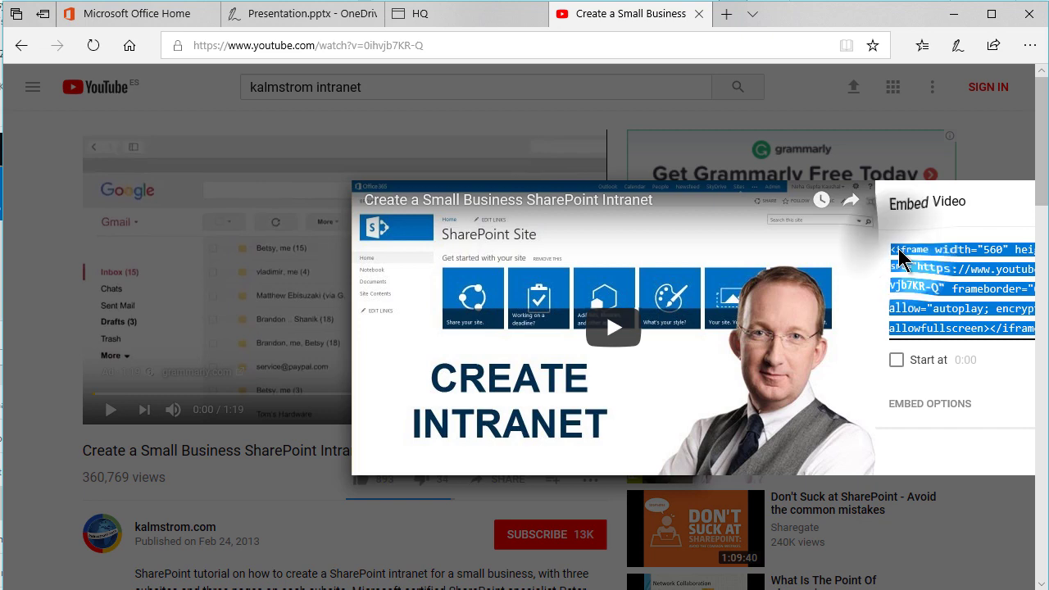
right_click(902, 254)
click(924, 351)
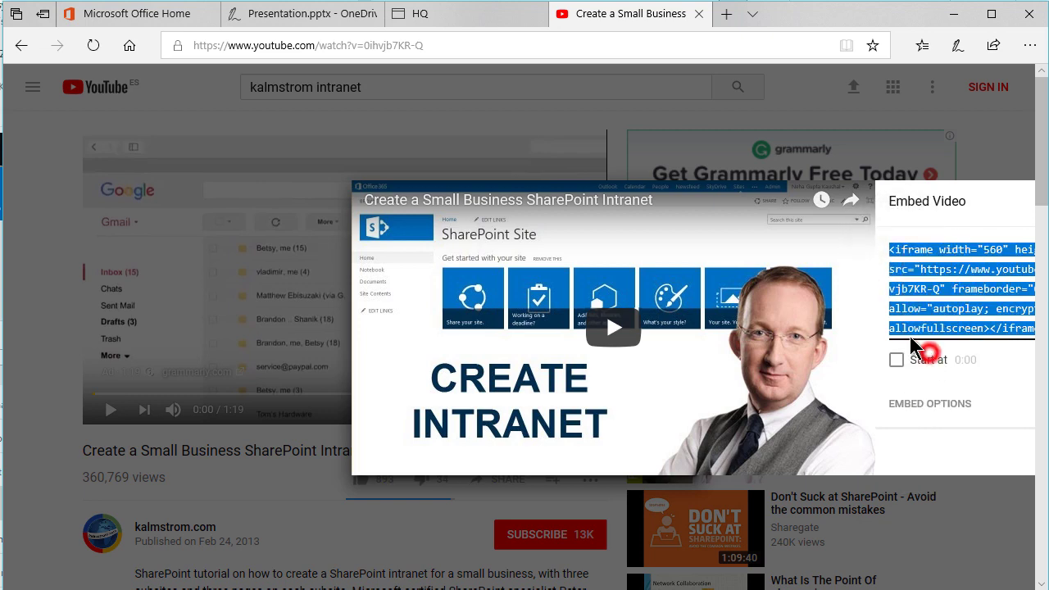
Step: Add an Embed web part to the HQ page's middle column, paste the copied YouTube embed code and close its settings
click(434, 25)
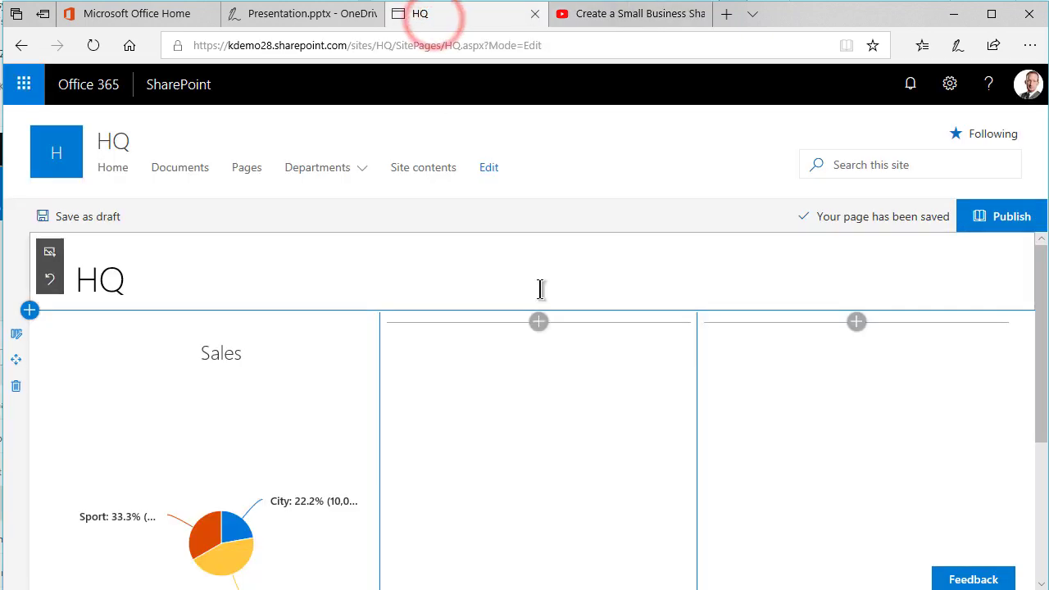
click(539, 321)
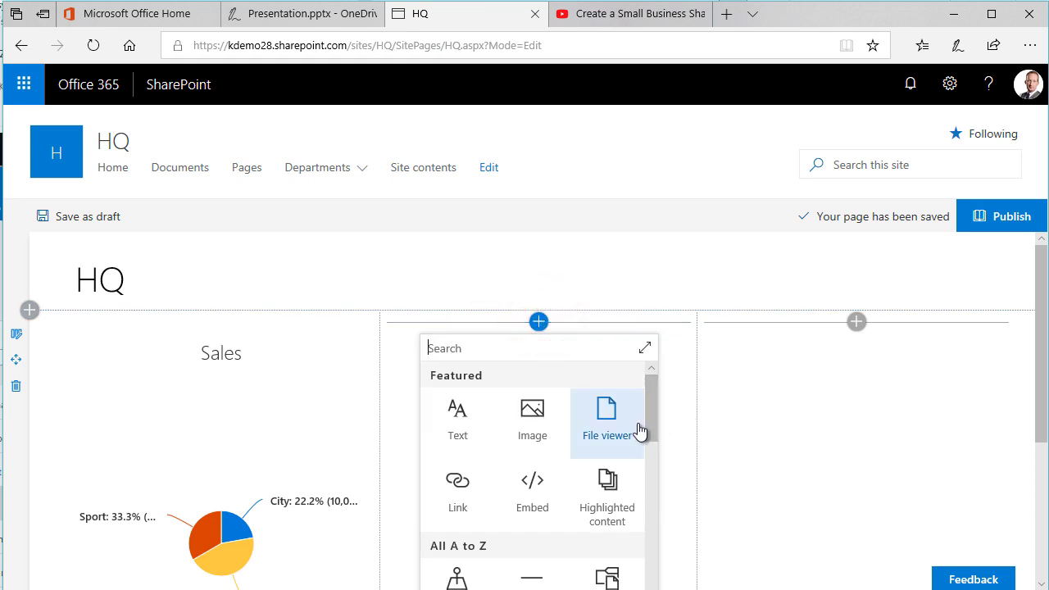
click(547, 480)
click(859, 295)
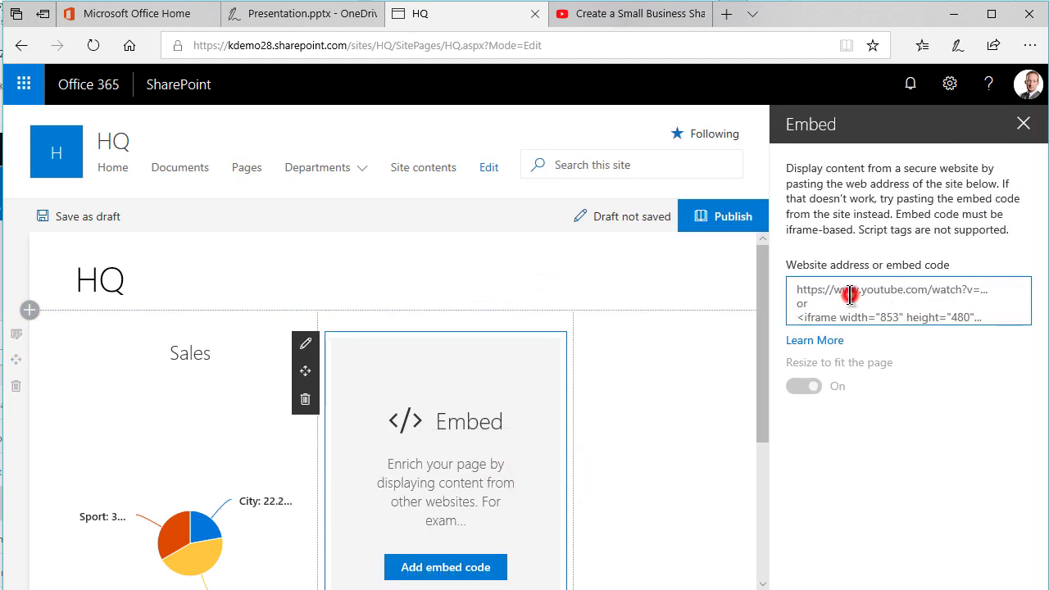
key(ctrl+v)
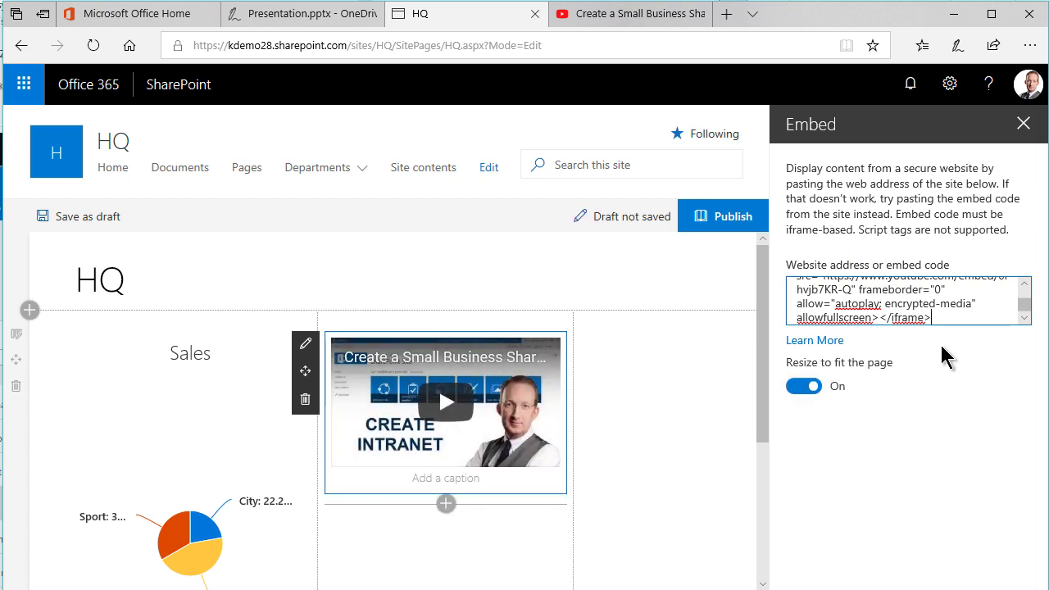
click(1023, 124)
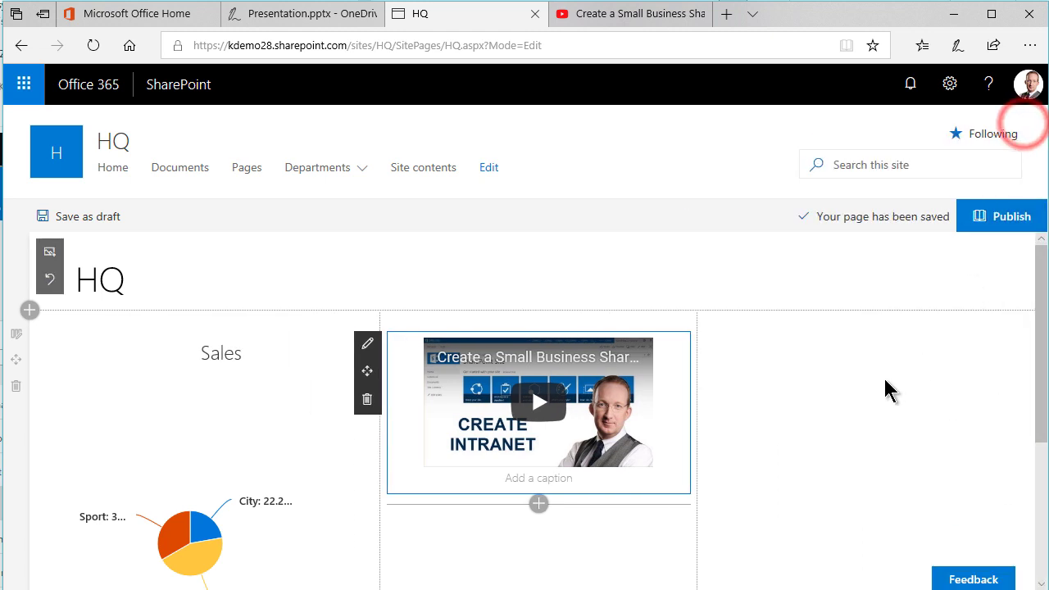
click(797, 356)
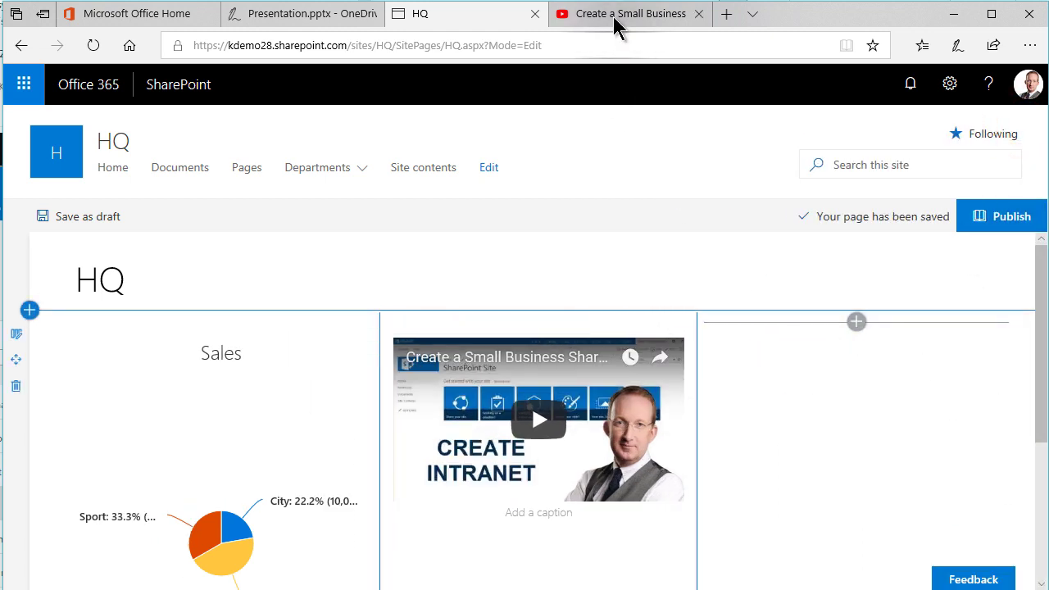
Step: Check the exercise slide for the next item and add a File viewer web part to the HQ page's empty third column
click(311, 14)
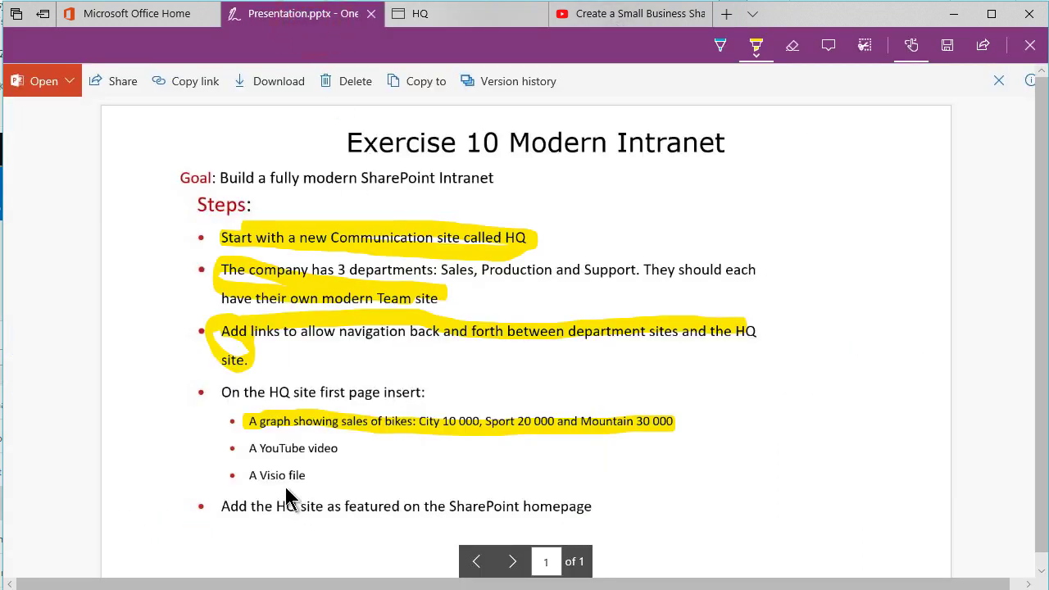
mouse_move(484, 25)
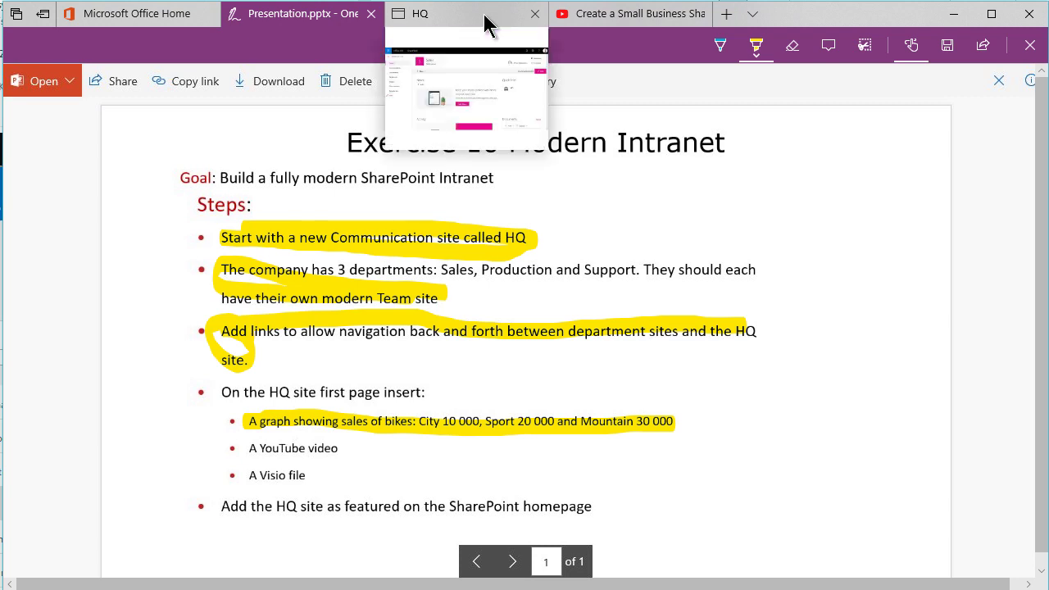
click(482, 19)
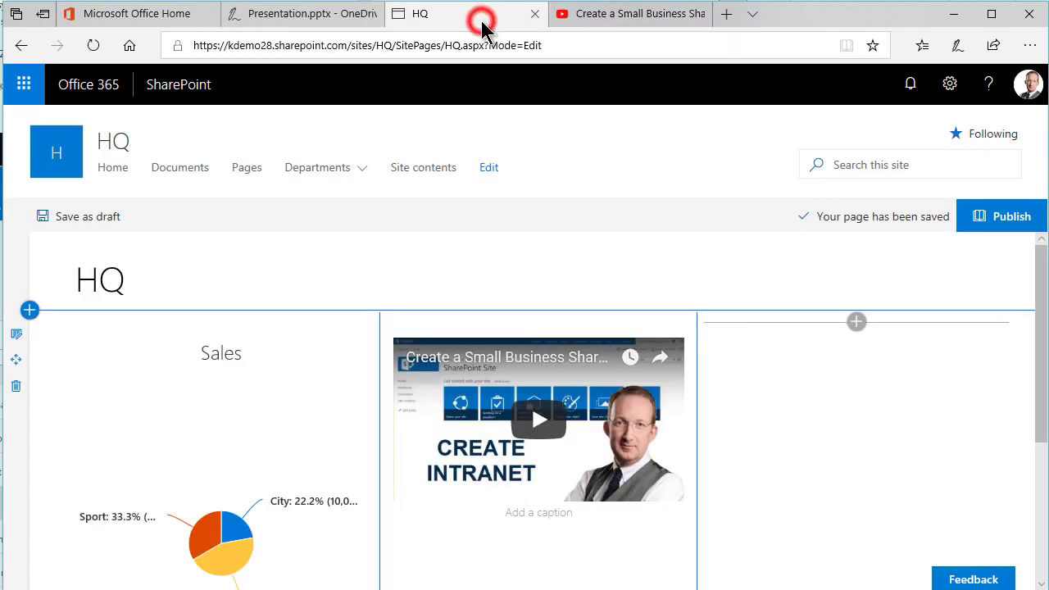
click(857, 323)
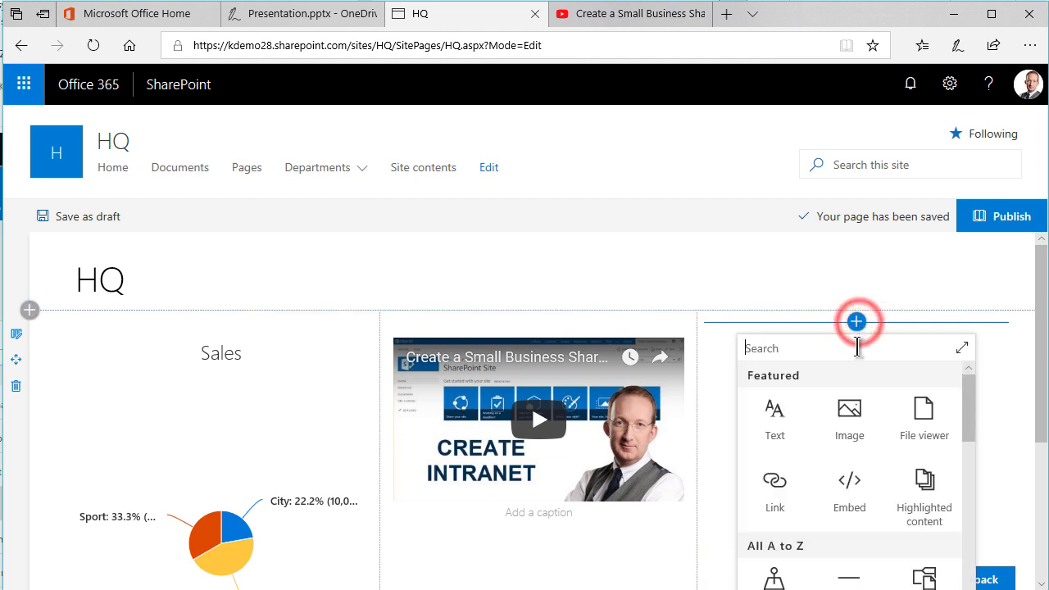
click(928, 414)
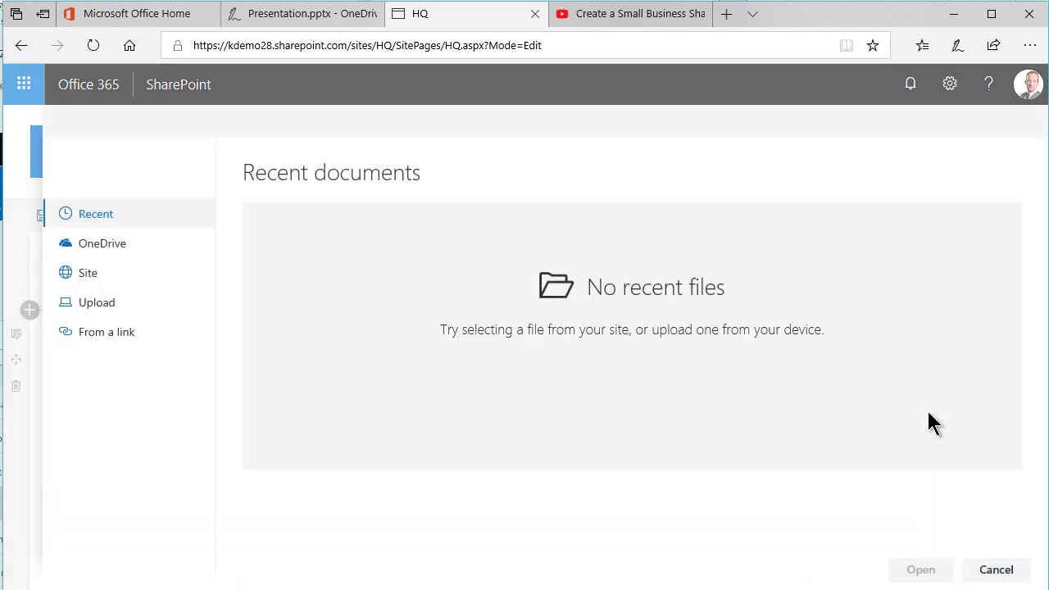
Step: Upload OrgChart.vsdx from the Visio folder in Public teaching and add it to the File viewer web part
click(101, 244)
click(91, 310)
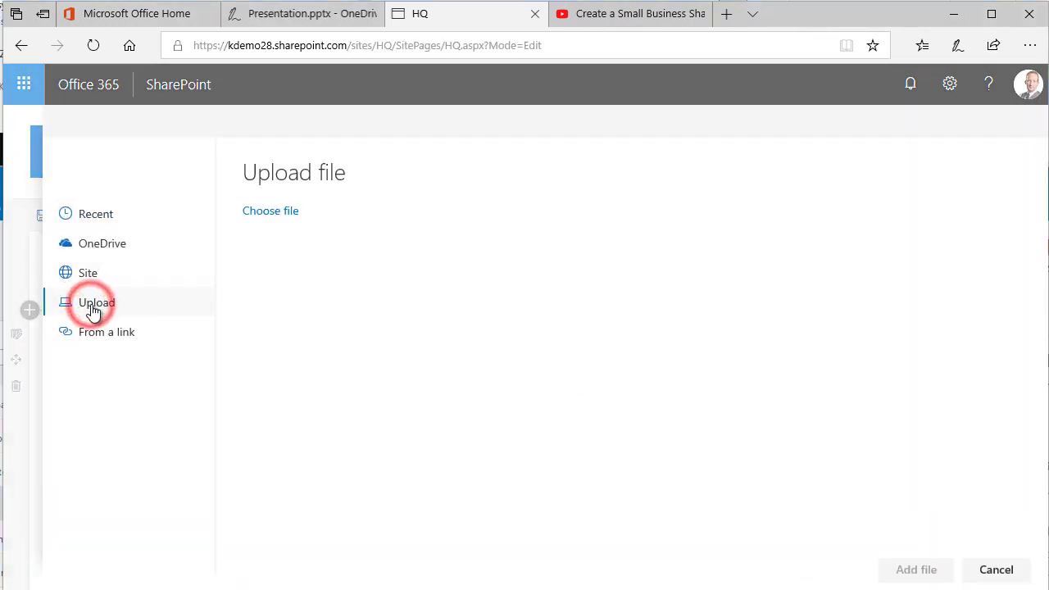
click(293, 213)
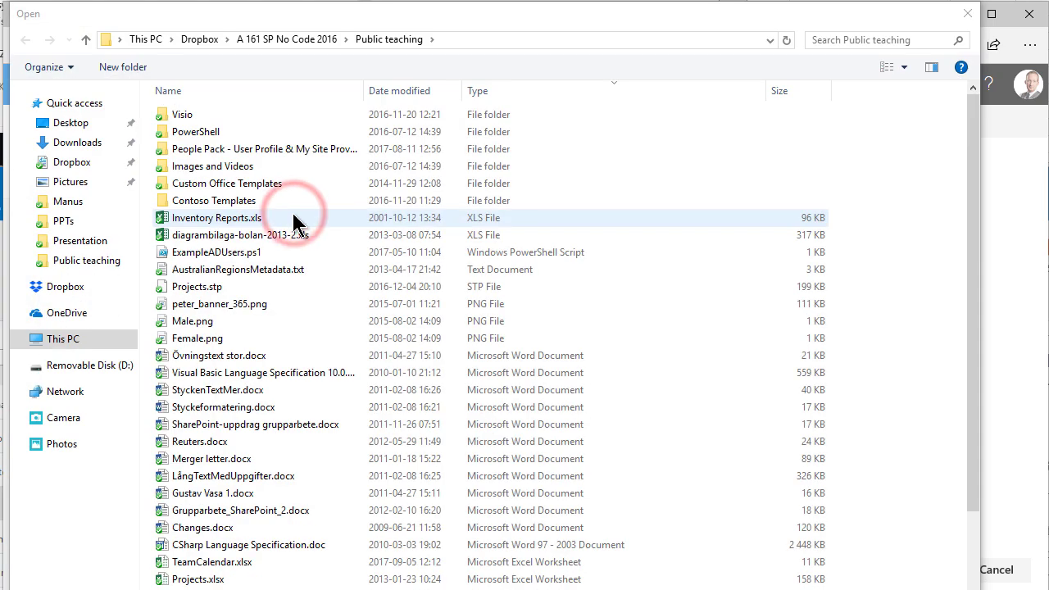
double_click(182, 114)
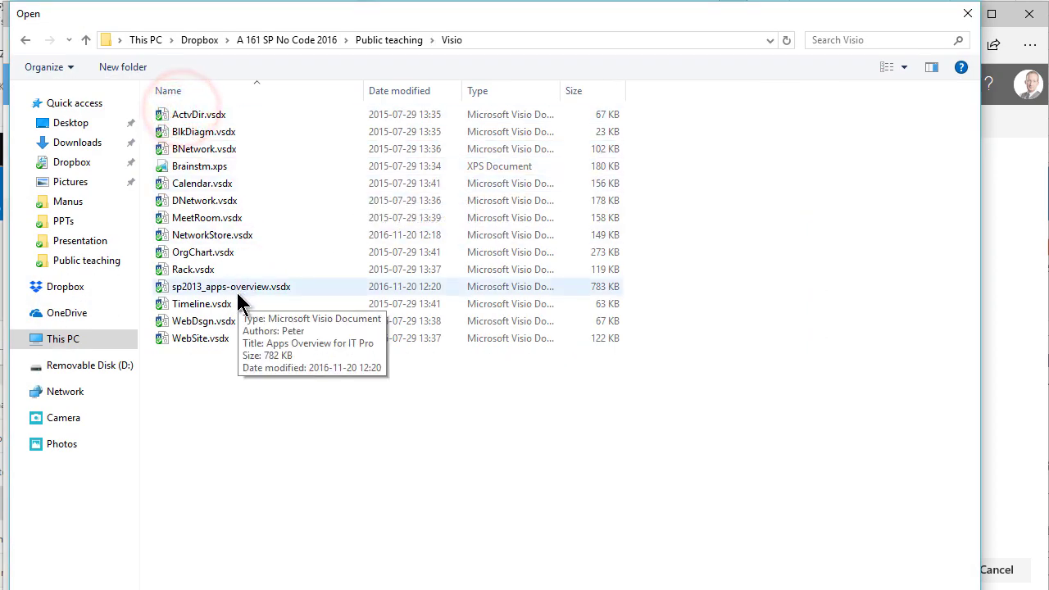
click(205, 252)
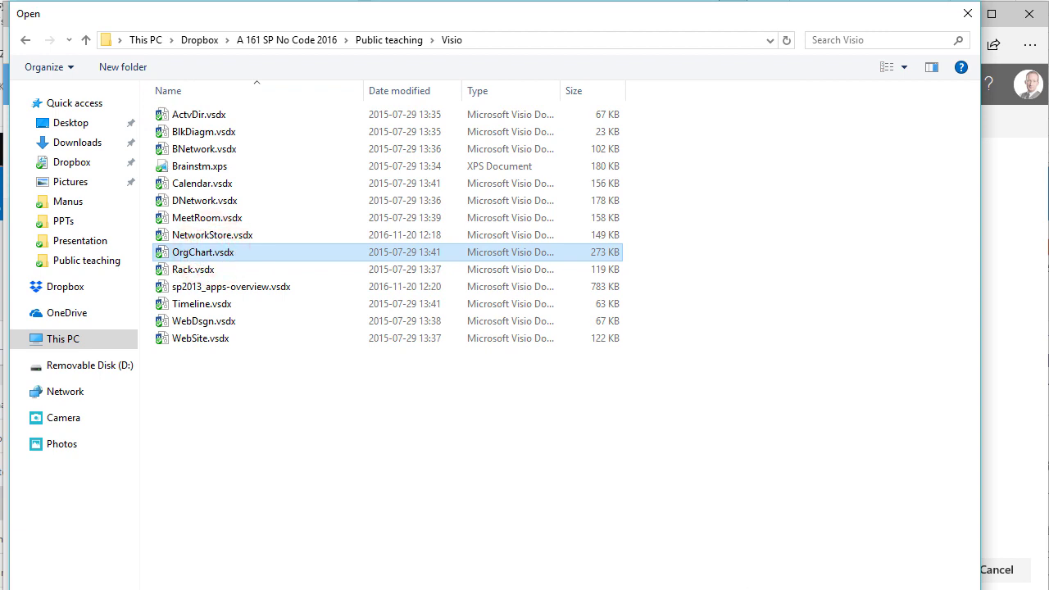
key(Return)
click(916, 570)
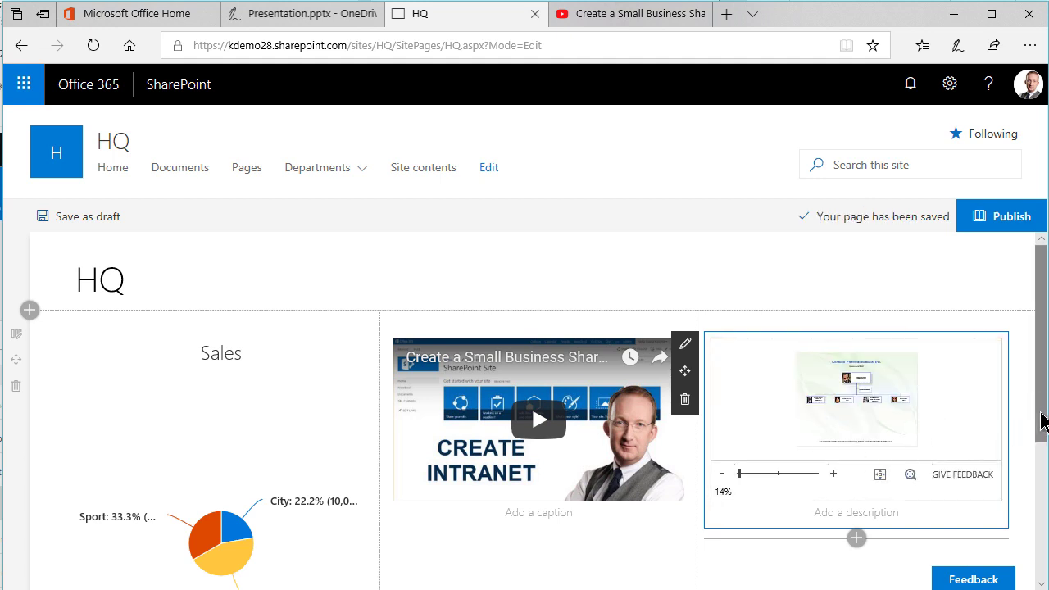
Step: Publish the HQ page and dismiss the suggestions for helping others find it
drag(1043, 422, 984, 321)
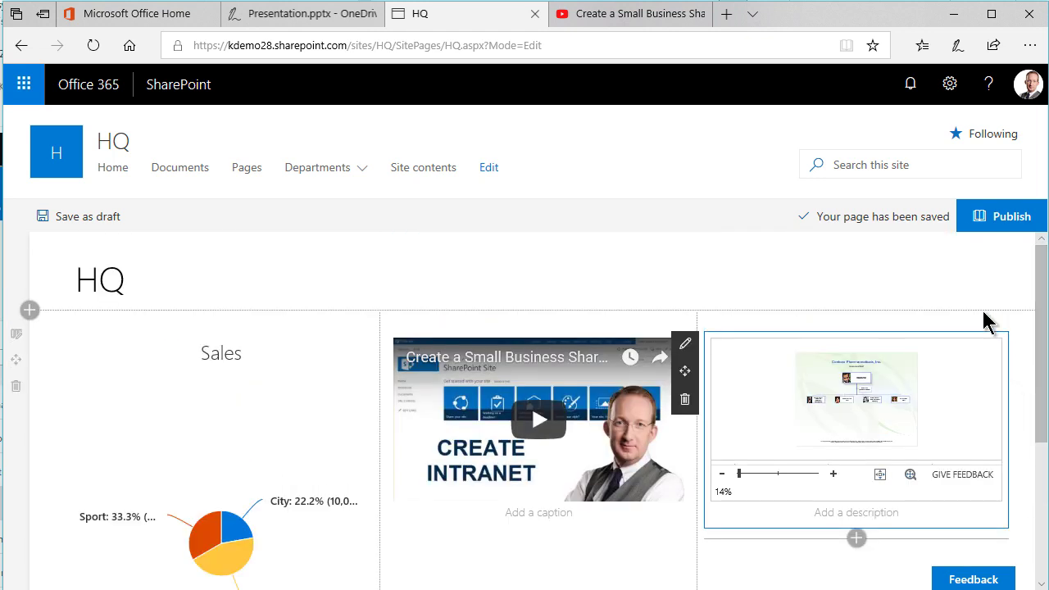
click(1000, 217)
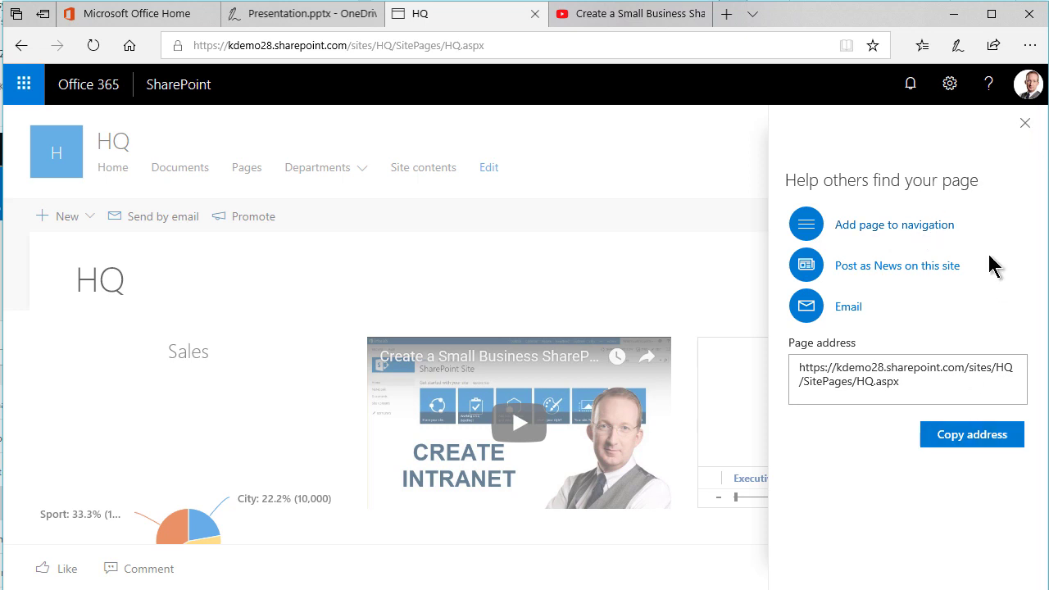
click(1026, 127)
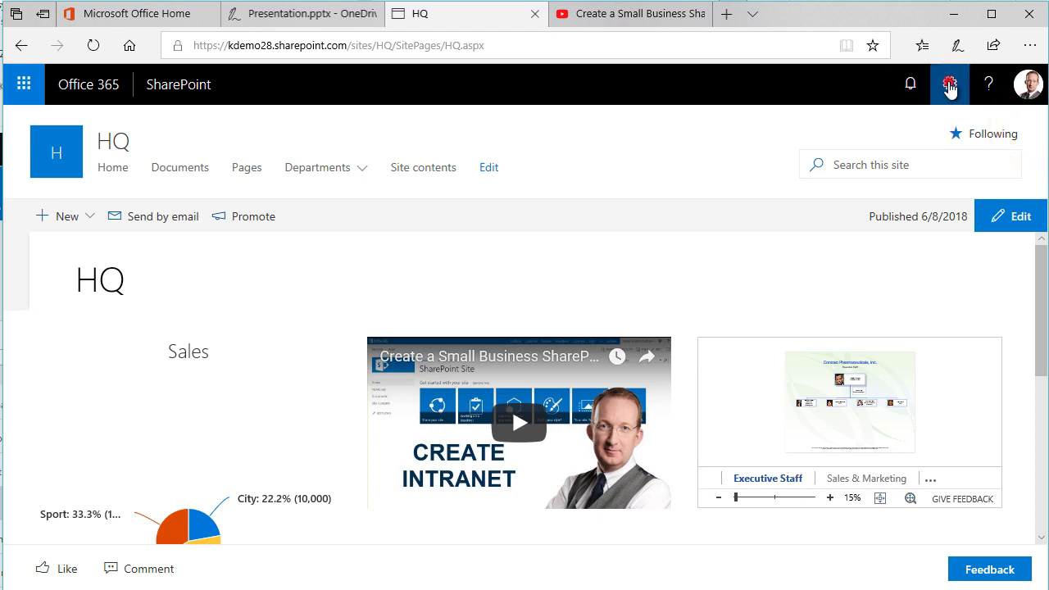
Step: Open the Site Pages library from the HQ site contents and dismiss the new library experience introduction
click(949, 84)
click(897, 242)
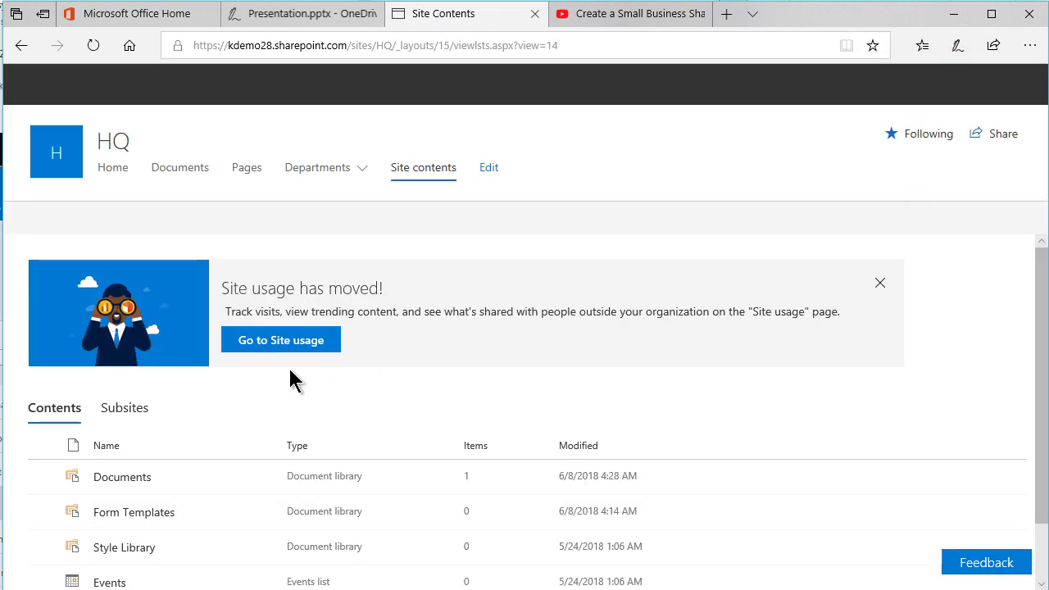
scroll(197, 502, down, 1)
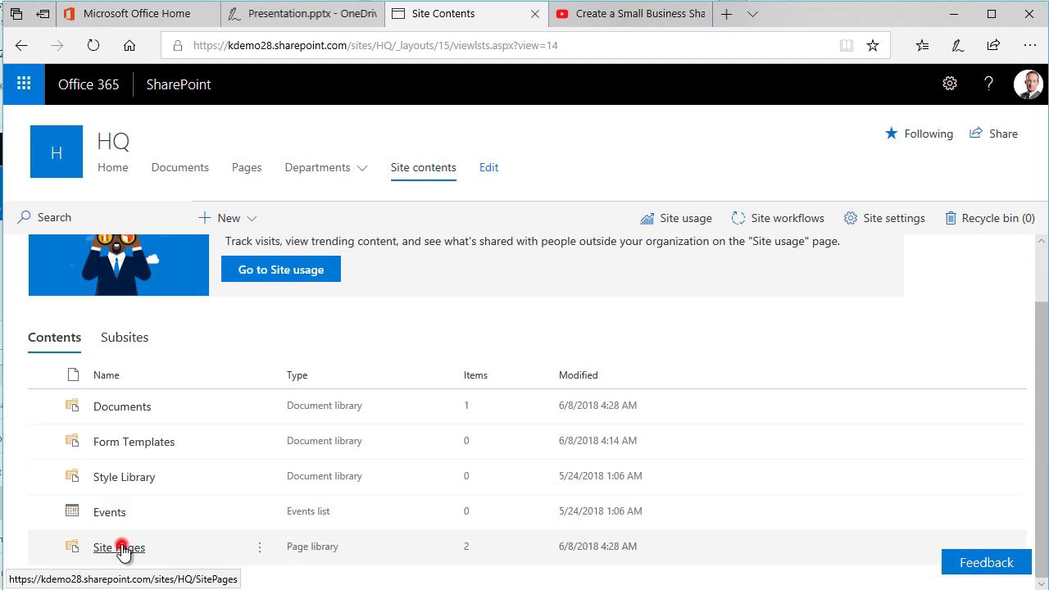
click(122, 546)
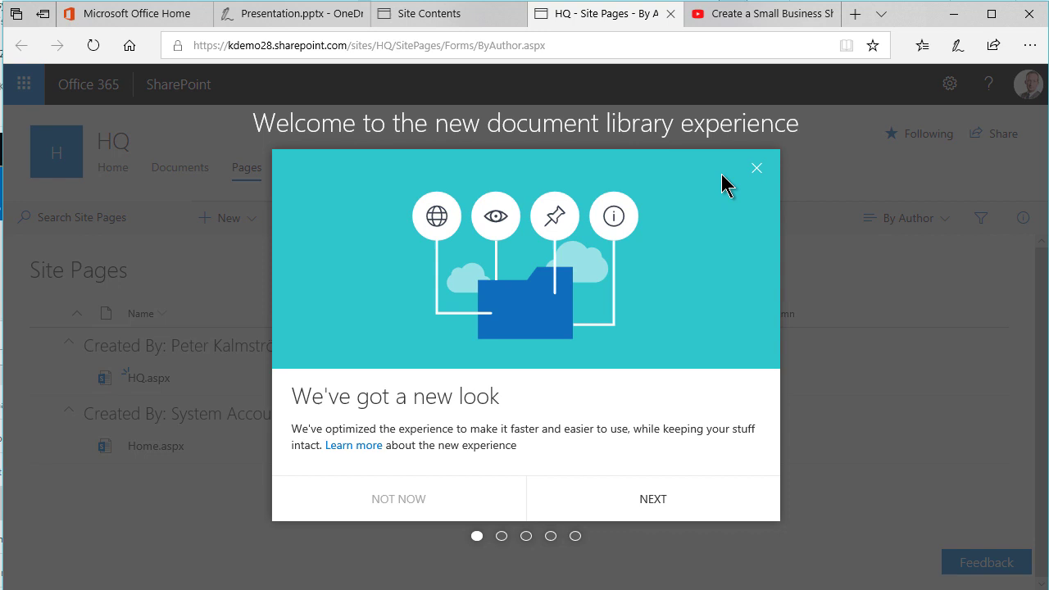
click(756, 169)
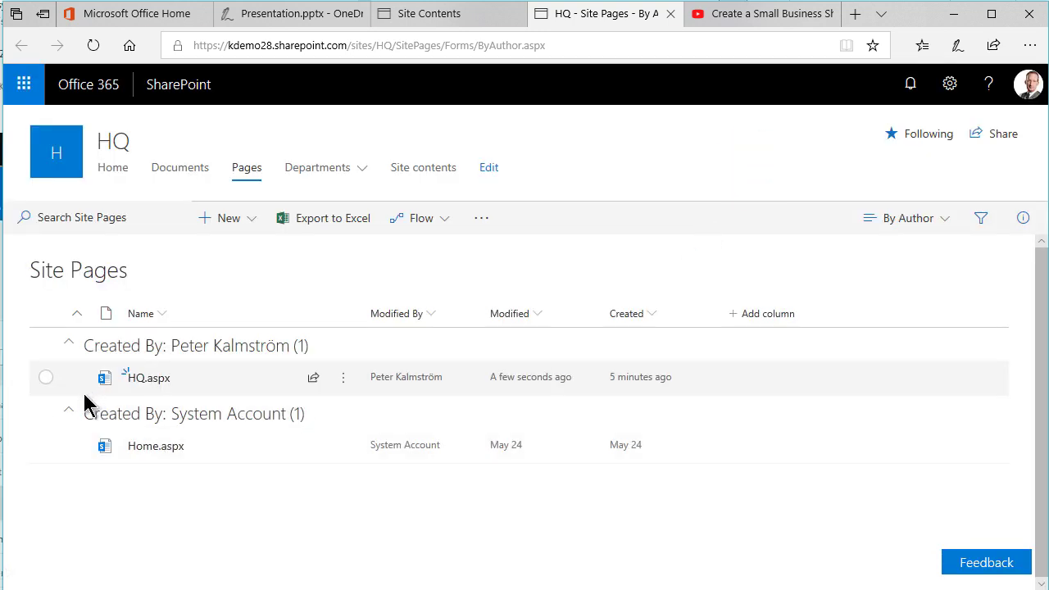
Step: Make HQ.aspx the homepage of the HQ site and look over the resulting home page
click(46, 378)
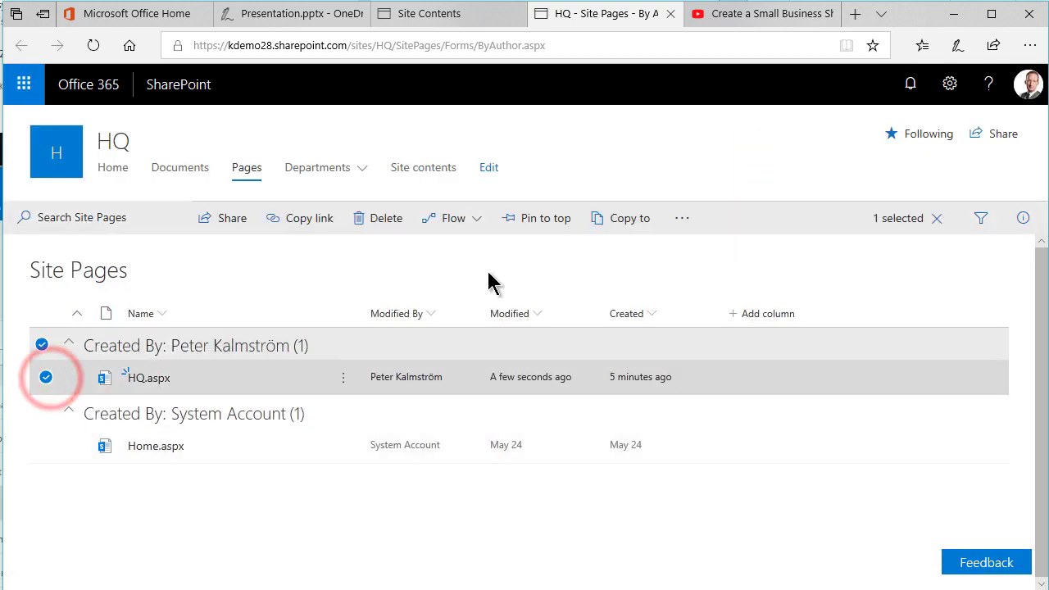
click(682, 220)
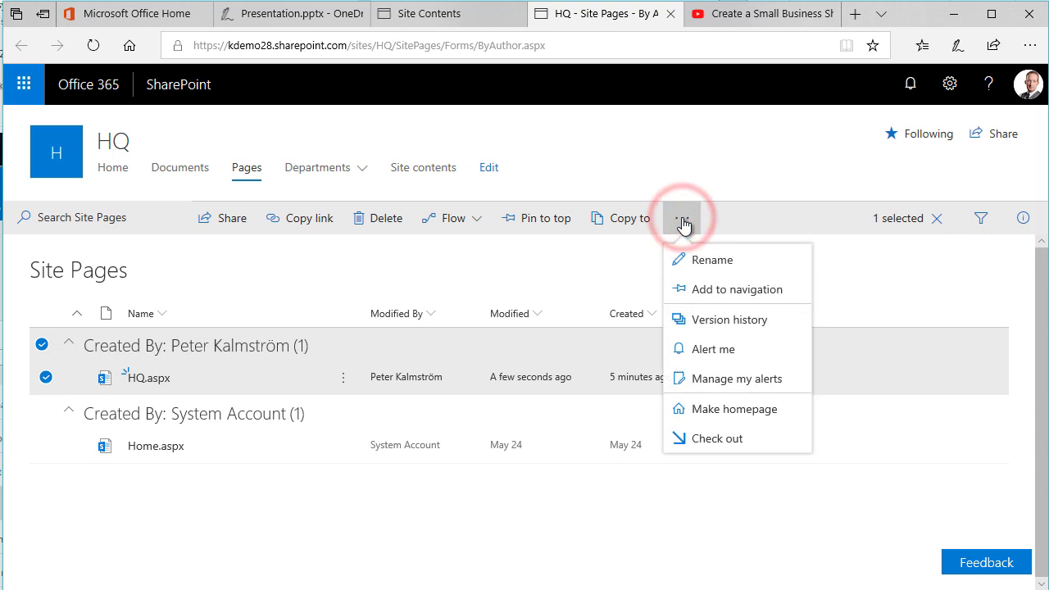
click(757, 414)
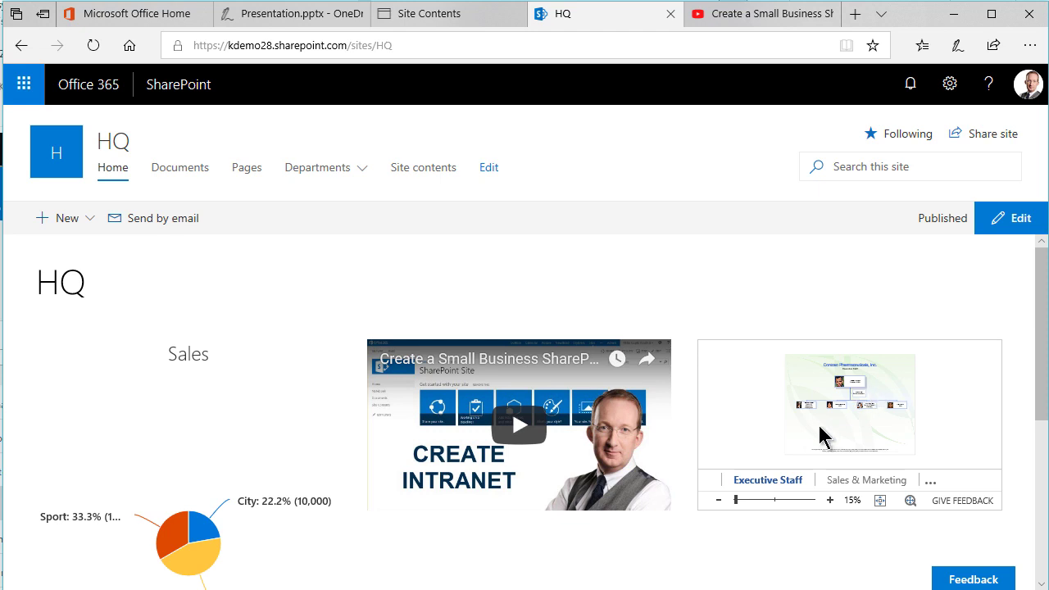
scroll(816, 433, down, 4)
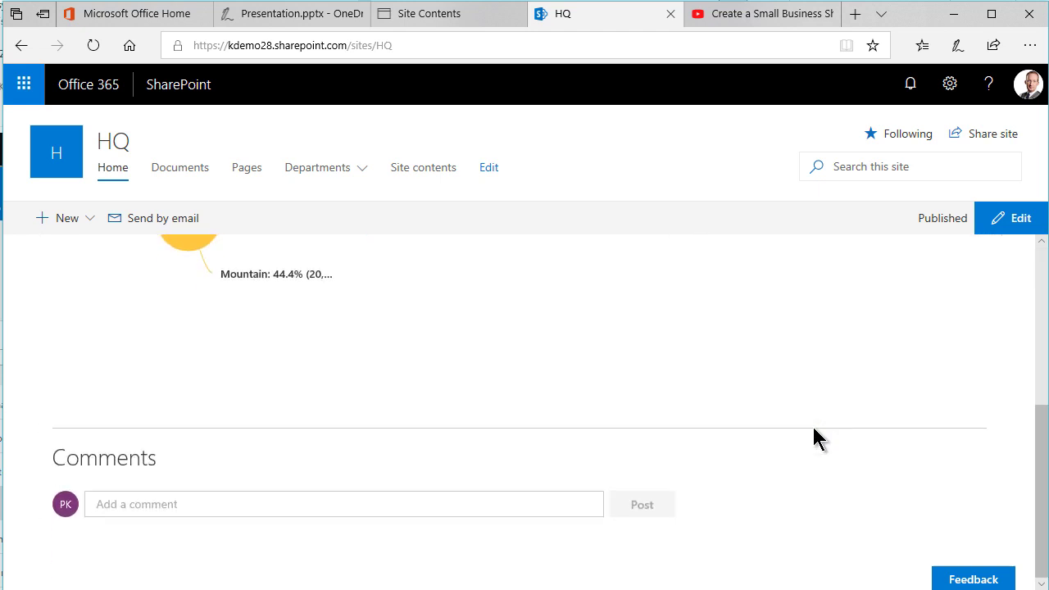
scroll(814, 438, up, 5)
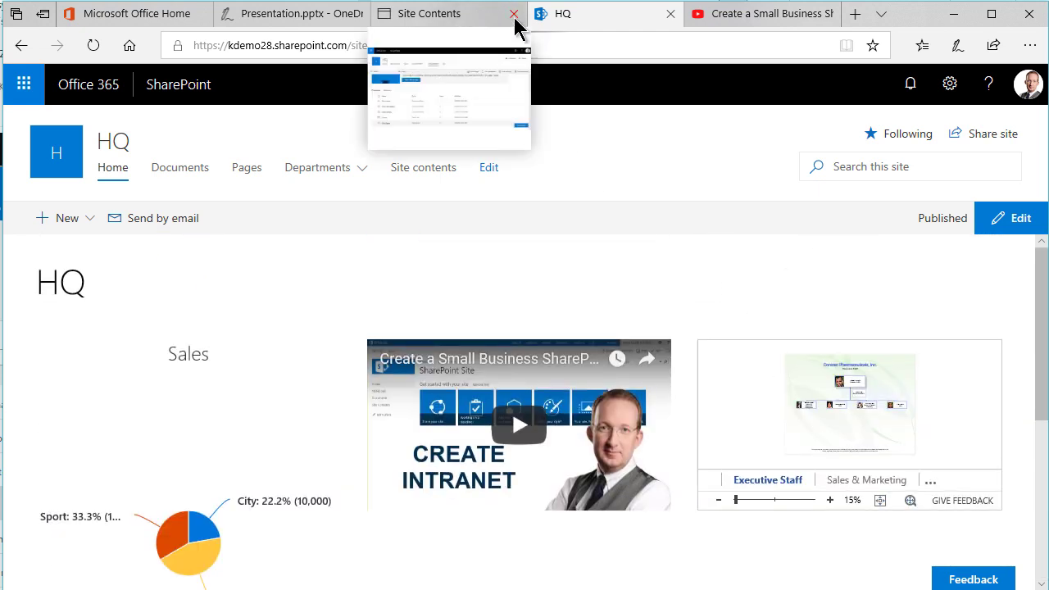
Step: Highlight the completed items "A YouTube video" and "A Visio file" on the exercise slide
click(298, 16)
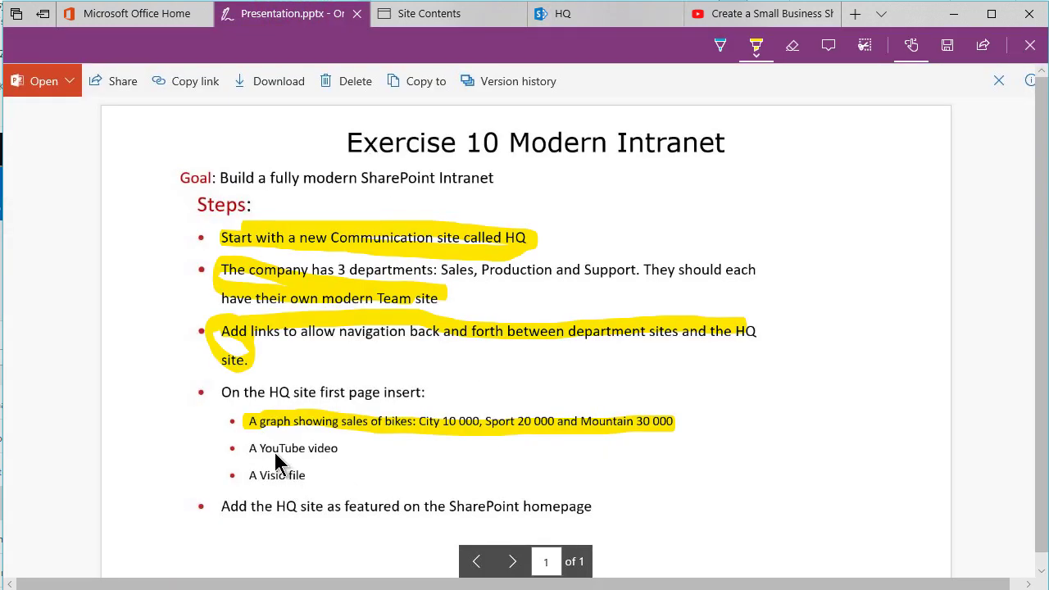
drag(248, 449, 357, 449)
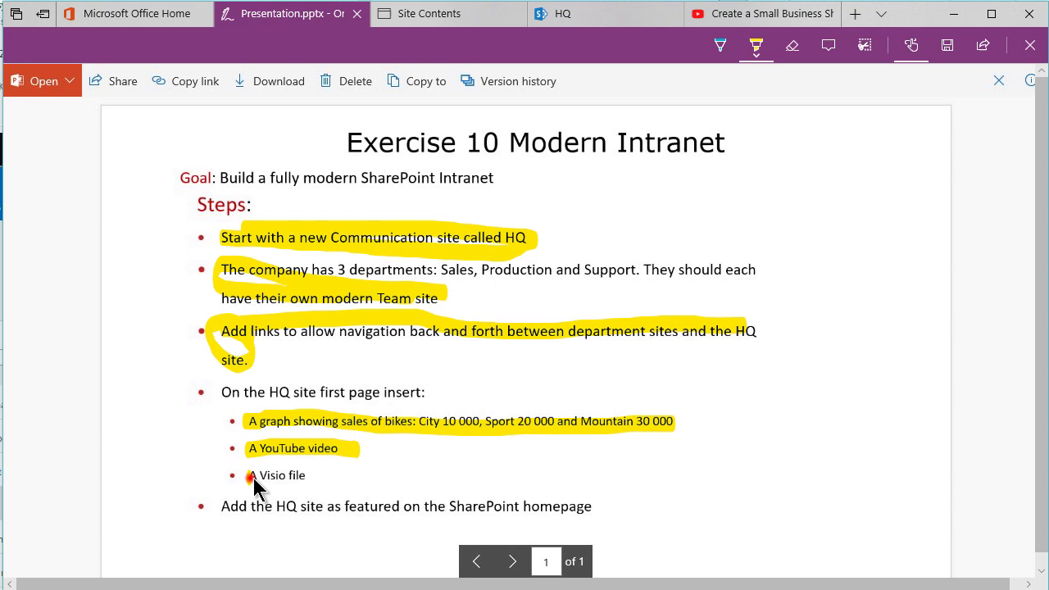
drag(253, 478, 321, 478)
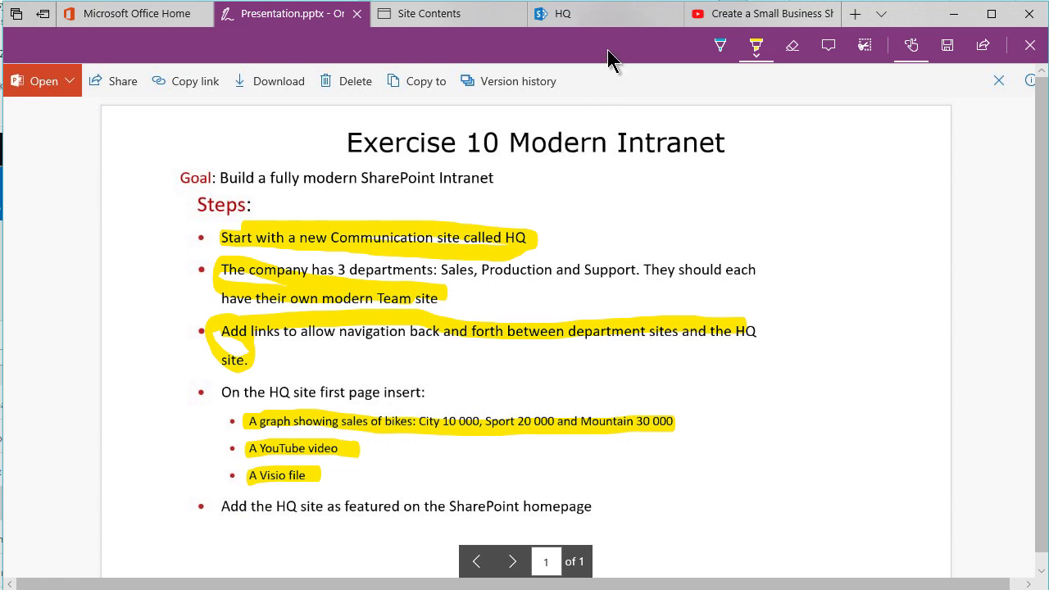
Step: Copy the HQ site's web address and open the SharePoint homepage from Microsoft Office Home
click(596, 14)
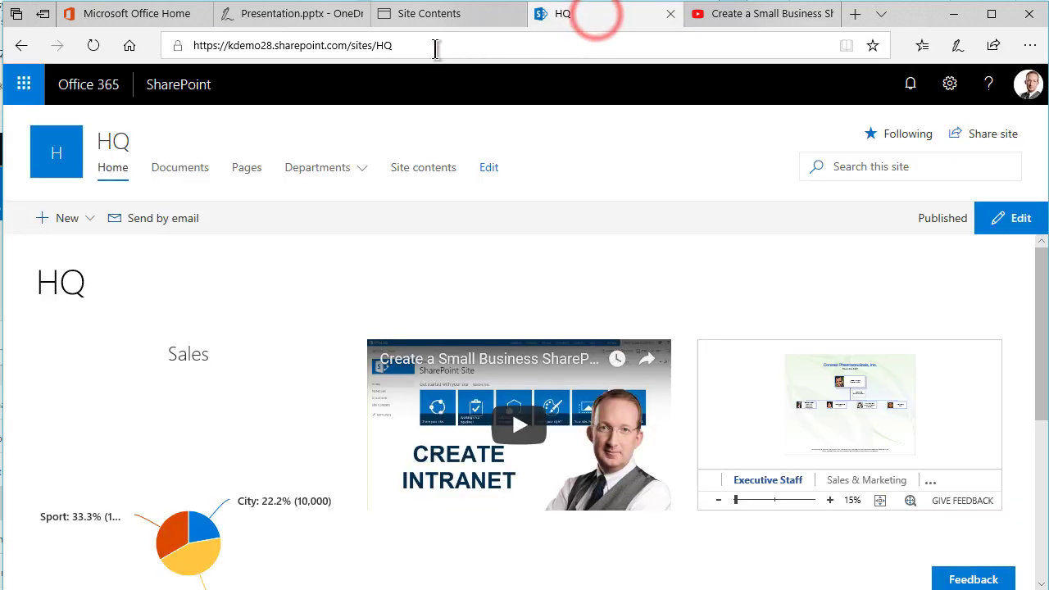
click(435, 44)
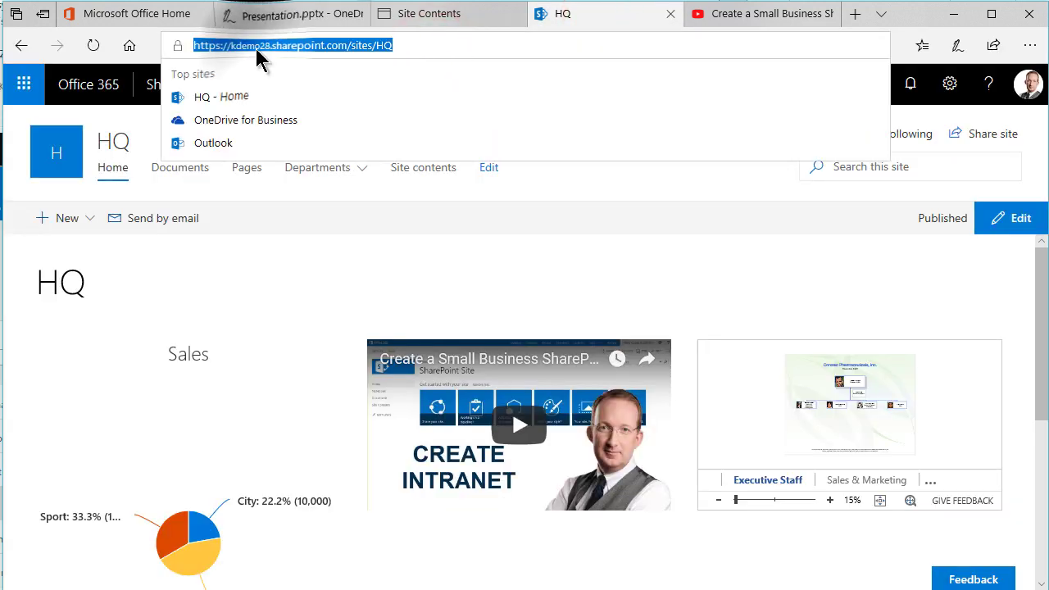
right_click(305, 53)
click(253, 97)
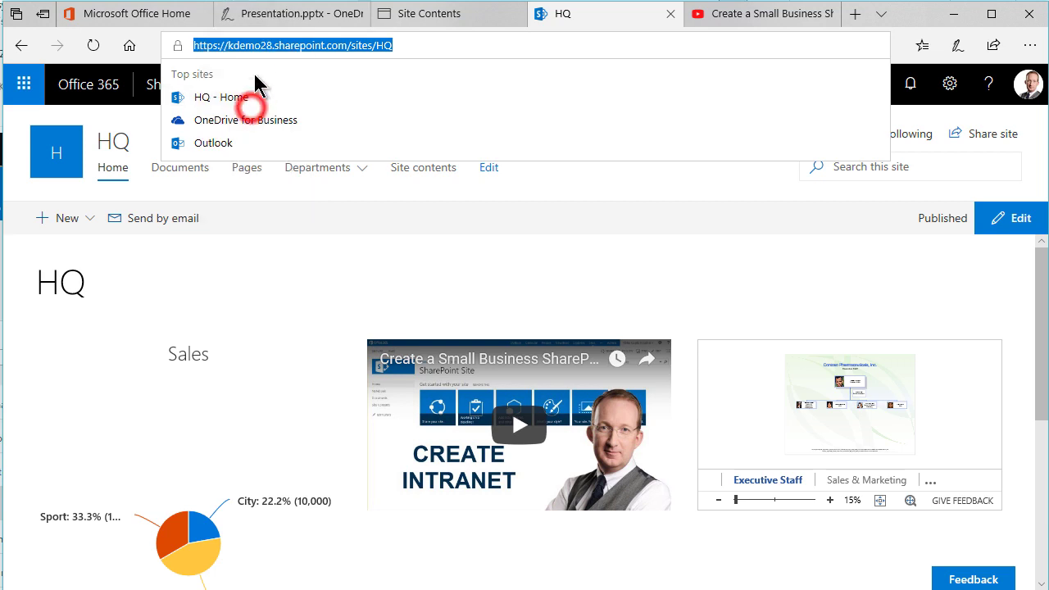
click(155, 14)
click(630, 263)
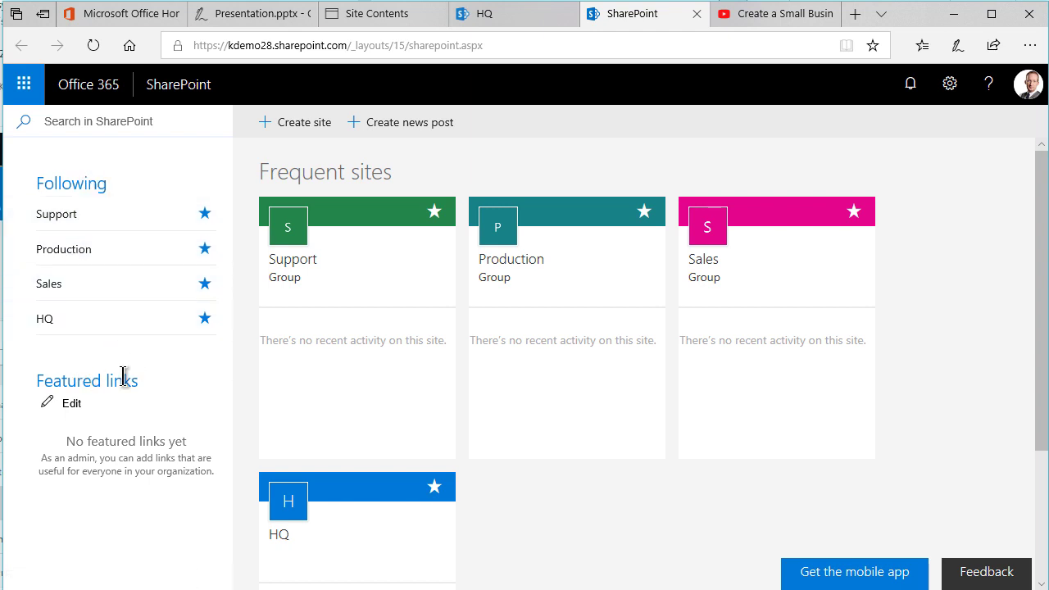
Step: Add a featured link on the SharePoint homepage with display text HQ and the copied HQ site address
click(72, 404)
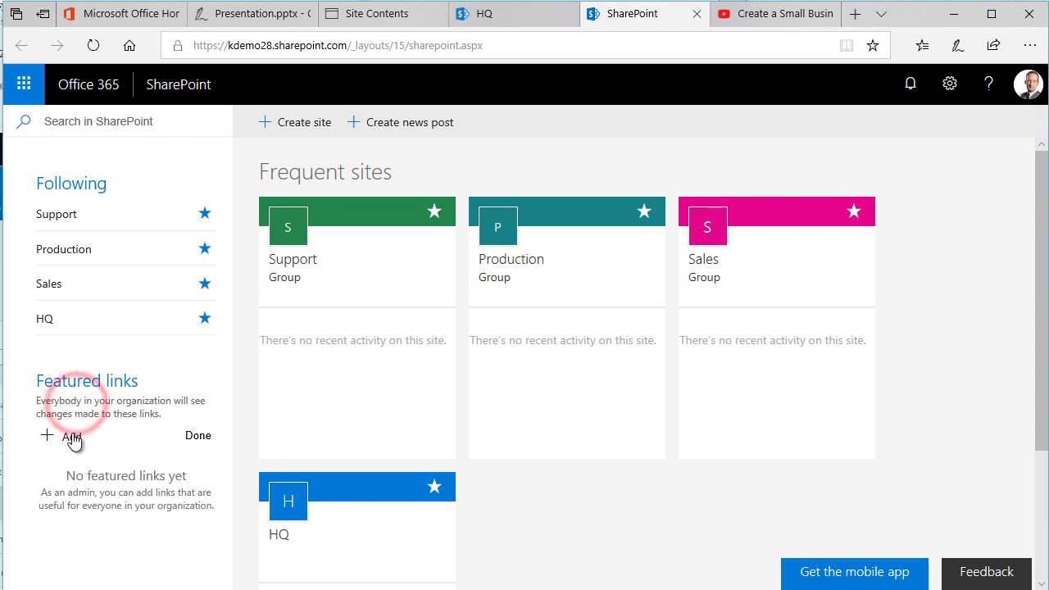
click(71, 437)
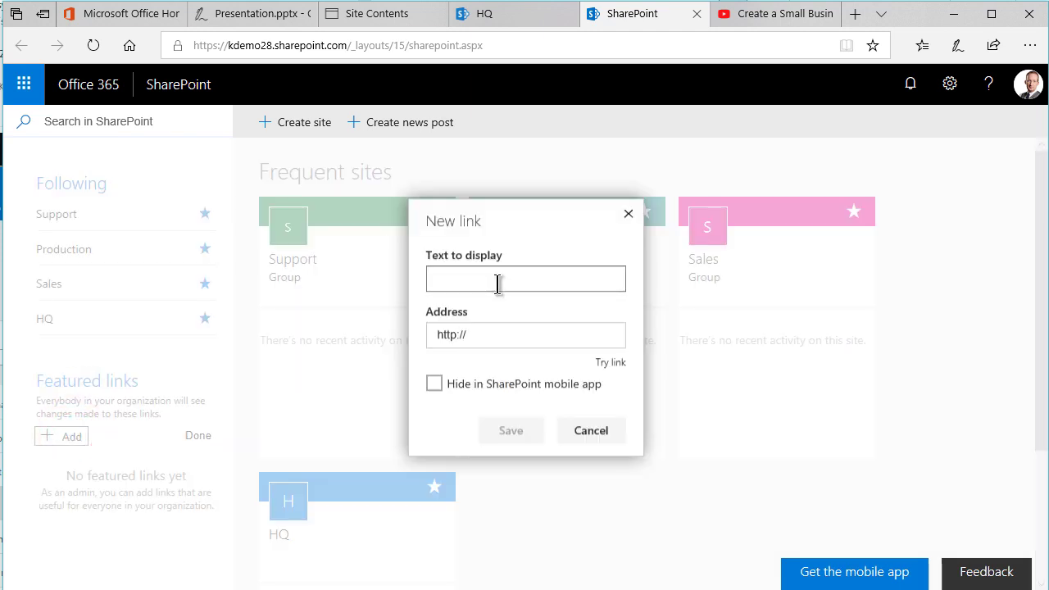
click(497, 335)
triple_click(497, 335)
key(ctrl+v)
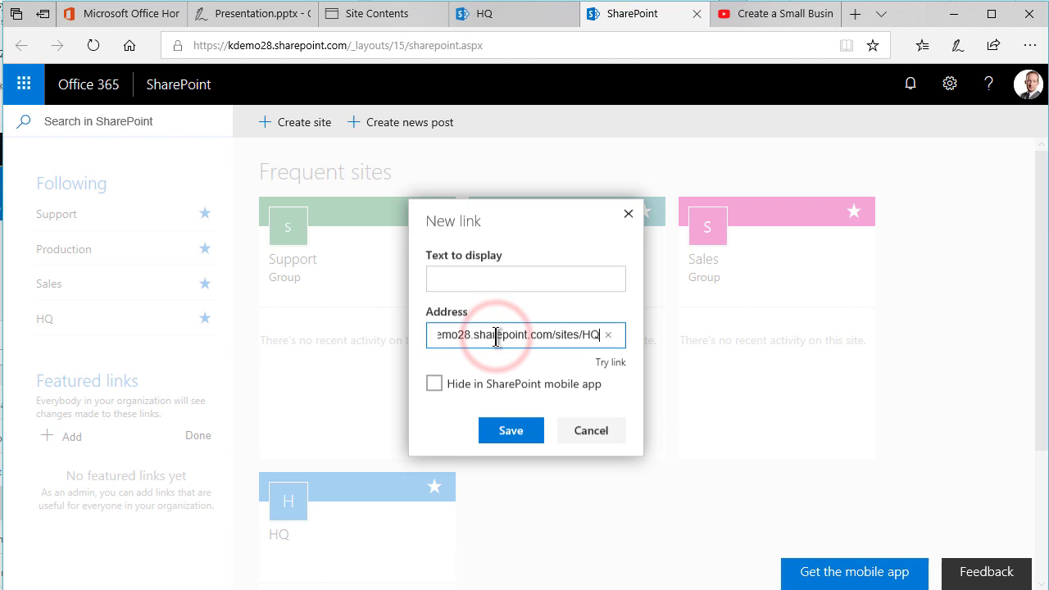
click(476, 277)
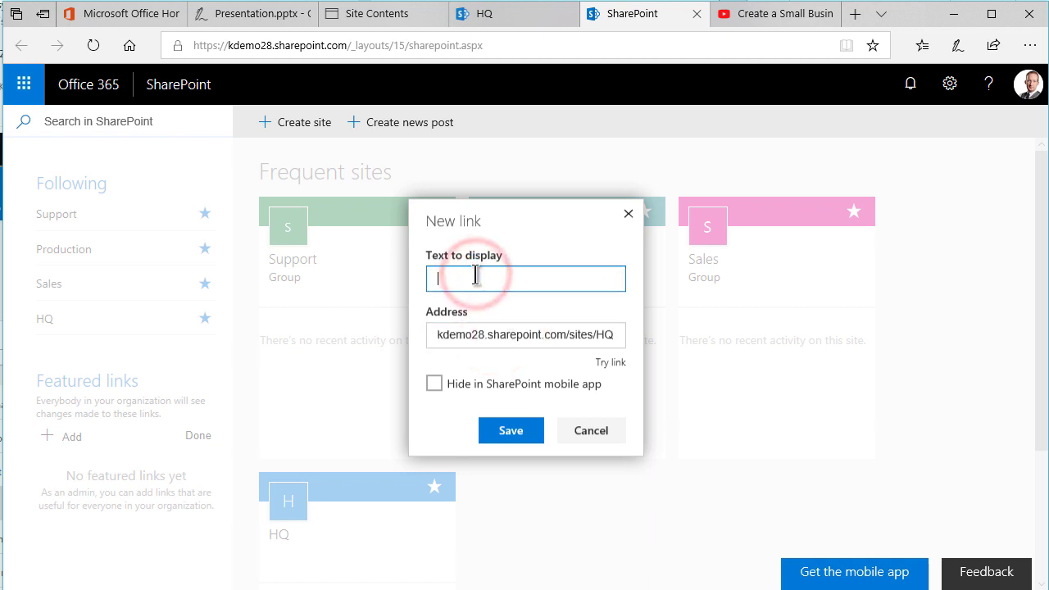
text(HQ)
click(510, 430)
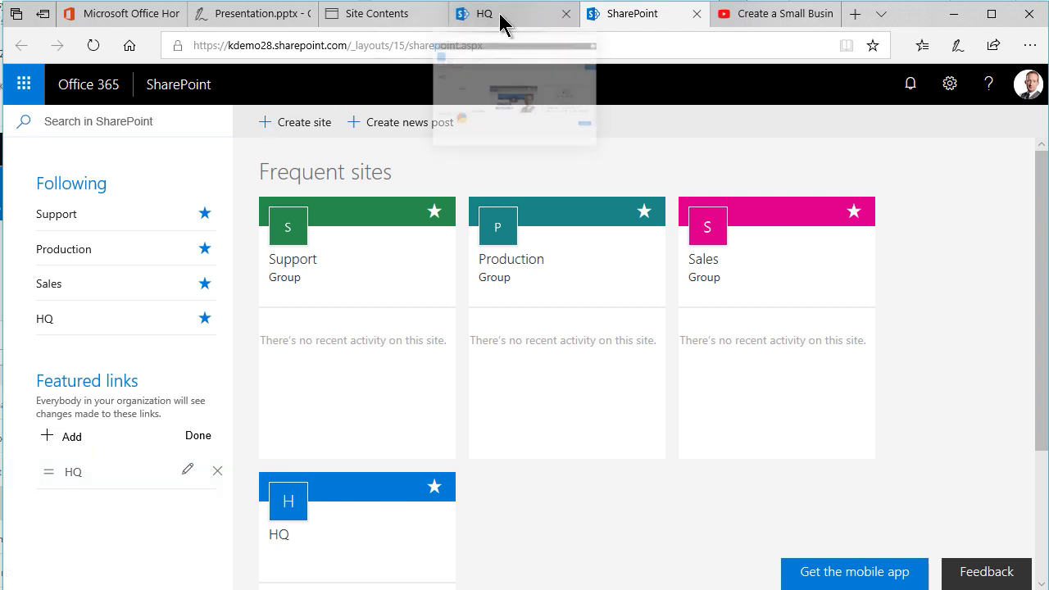
Step: Highlight the completed item "Add the HQ site as featured on the SharePoint homepage" on the exercise slide
click(285, 18)
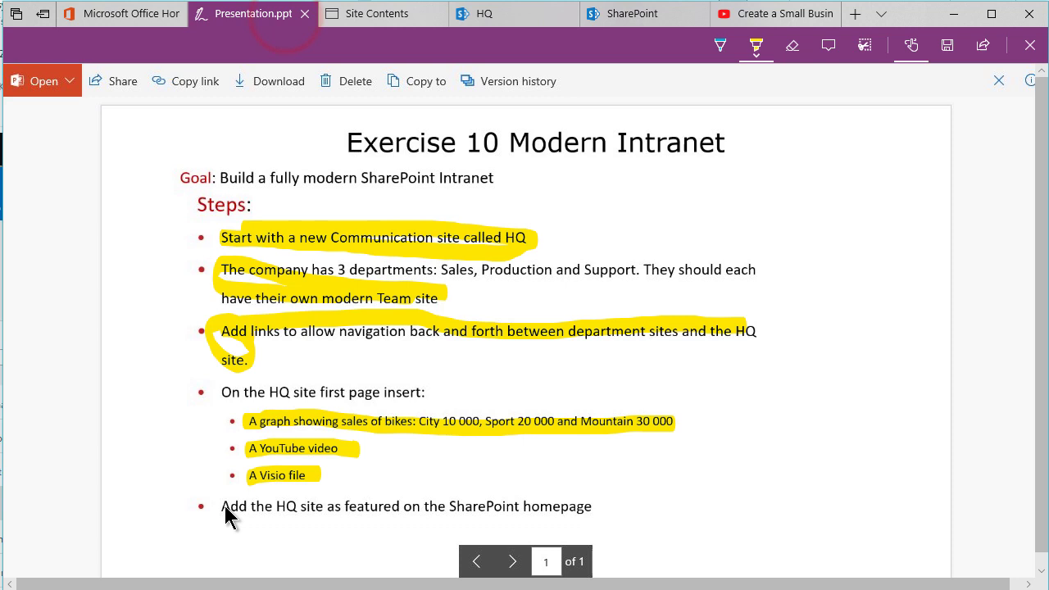
drag(224, 506, 590, 513)
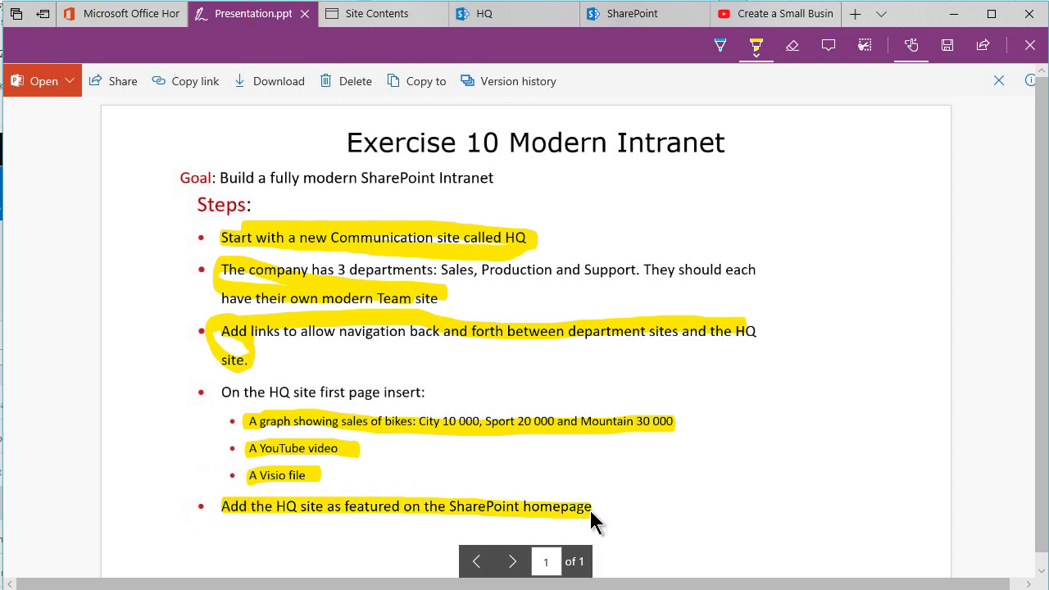